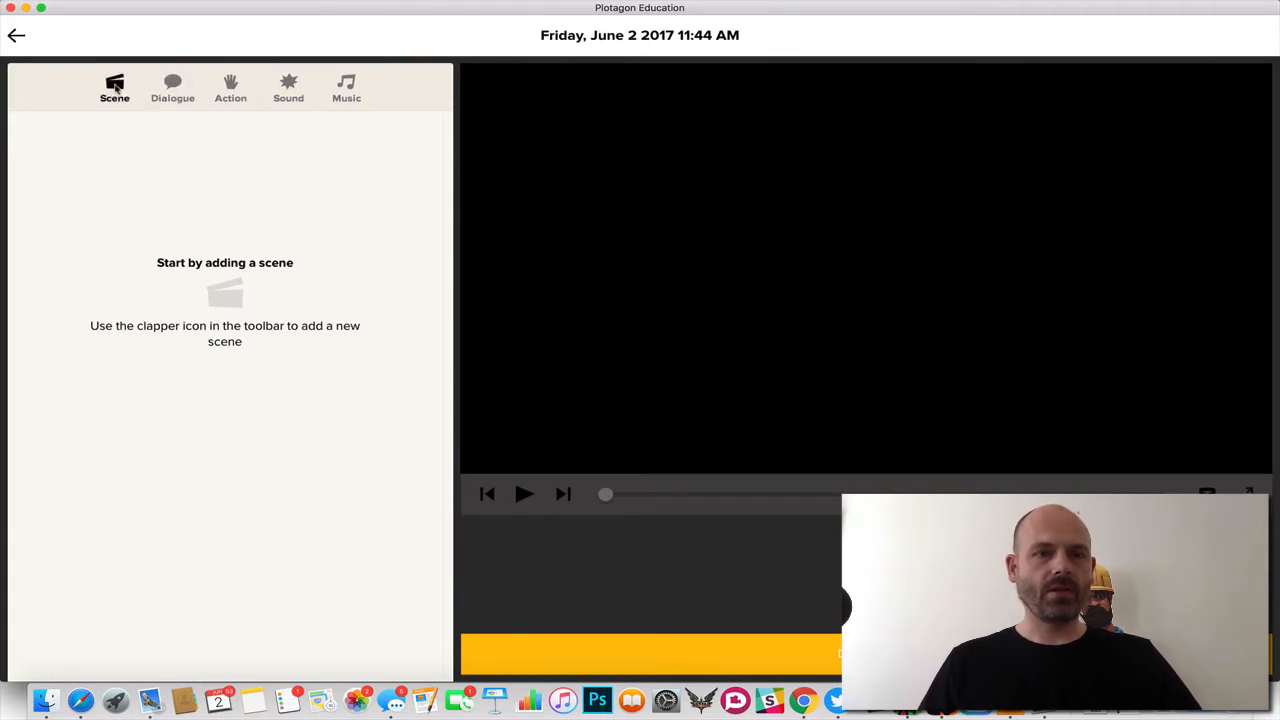
- Add a new scene to the plot and set its location to Castle Wall
click(115, 88)
click(79, 140)
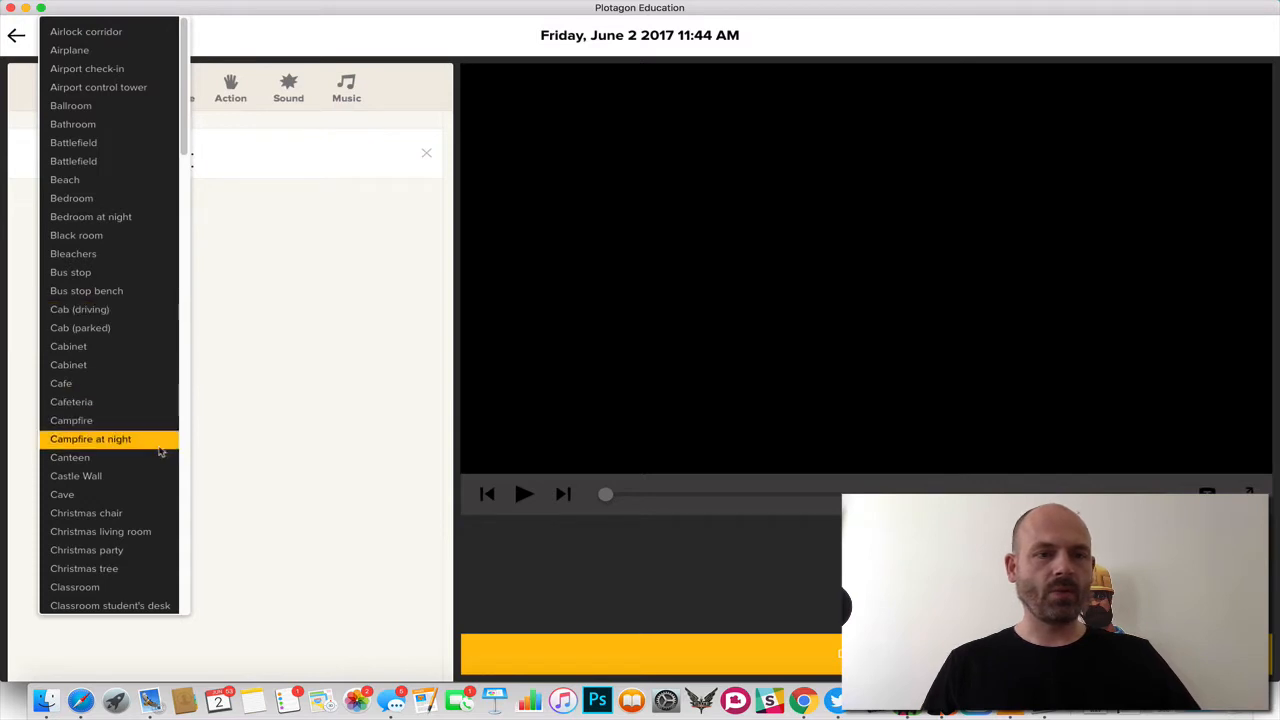
click(151, 478)
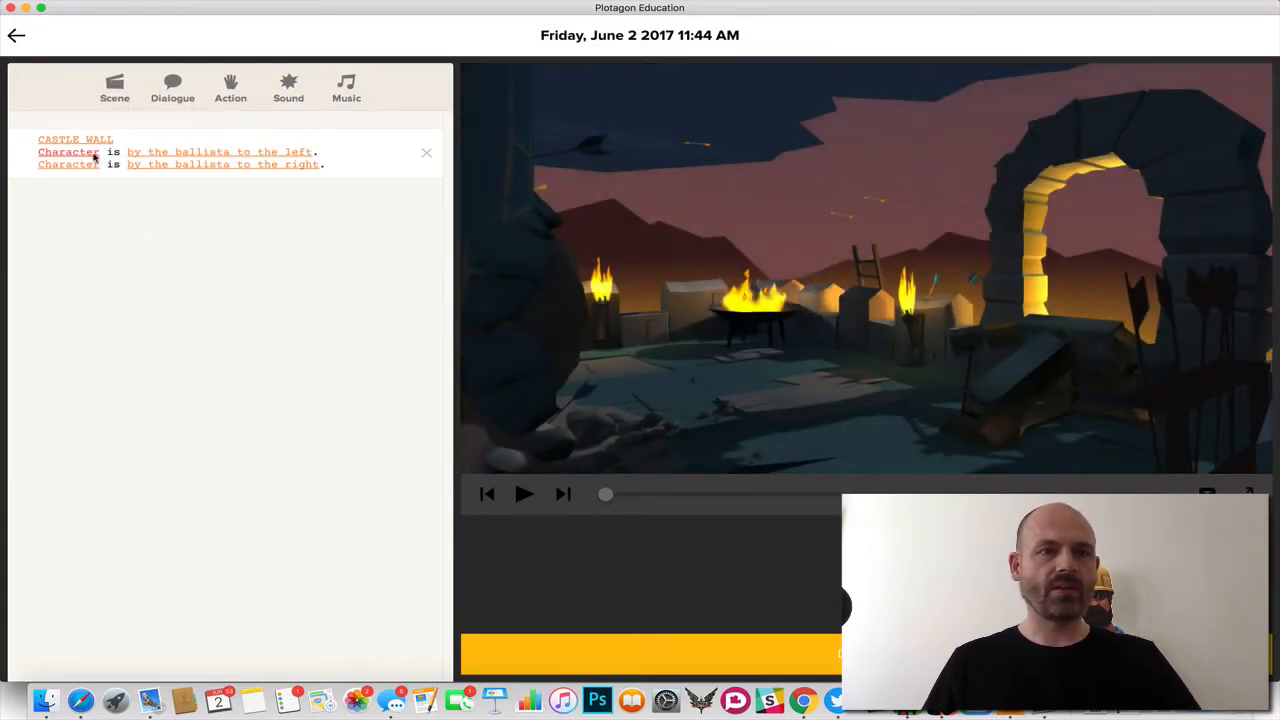
- Cast Henry V as the scene's first character, standing by the boulder, and Ghost as the second character
click(81, 155)
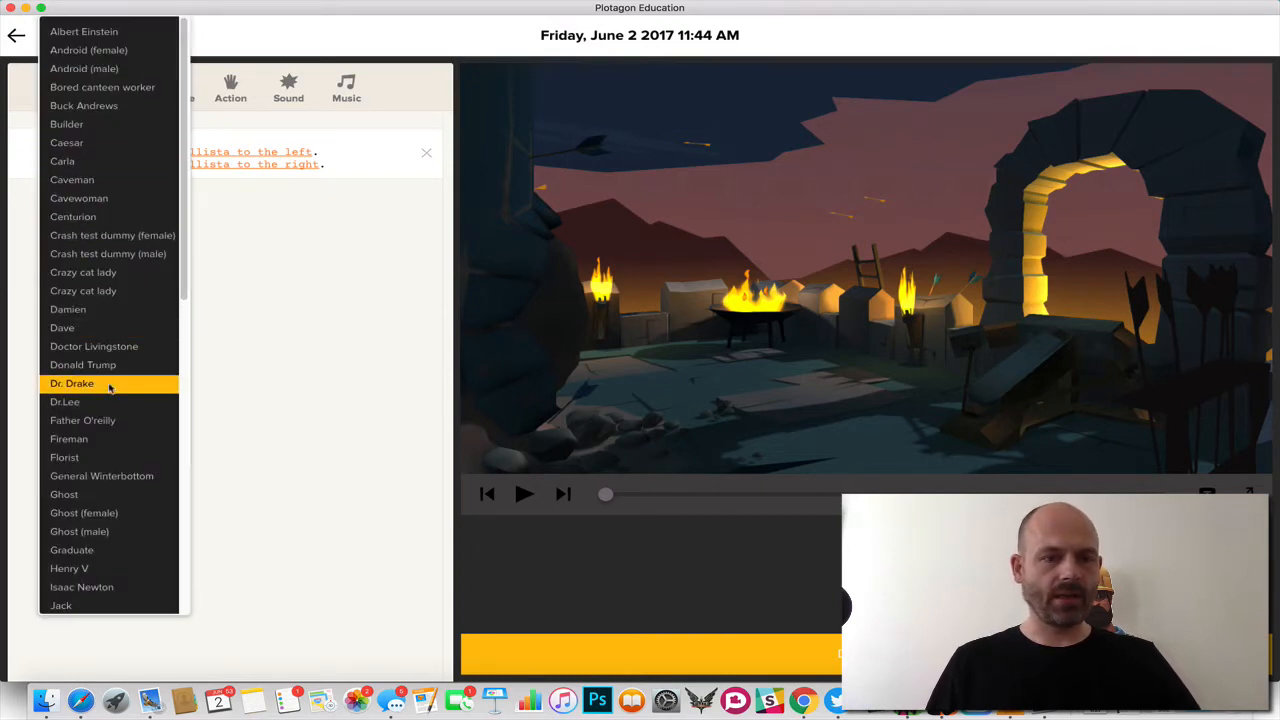
scroll(101, 420, down, 1)
click(107, 499)
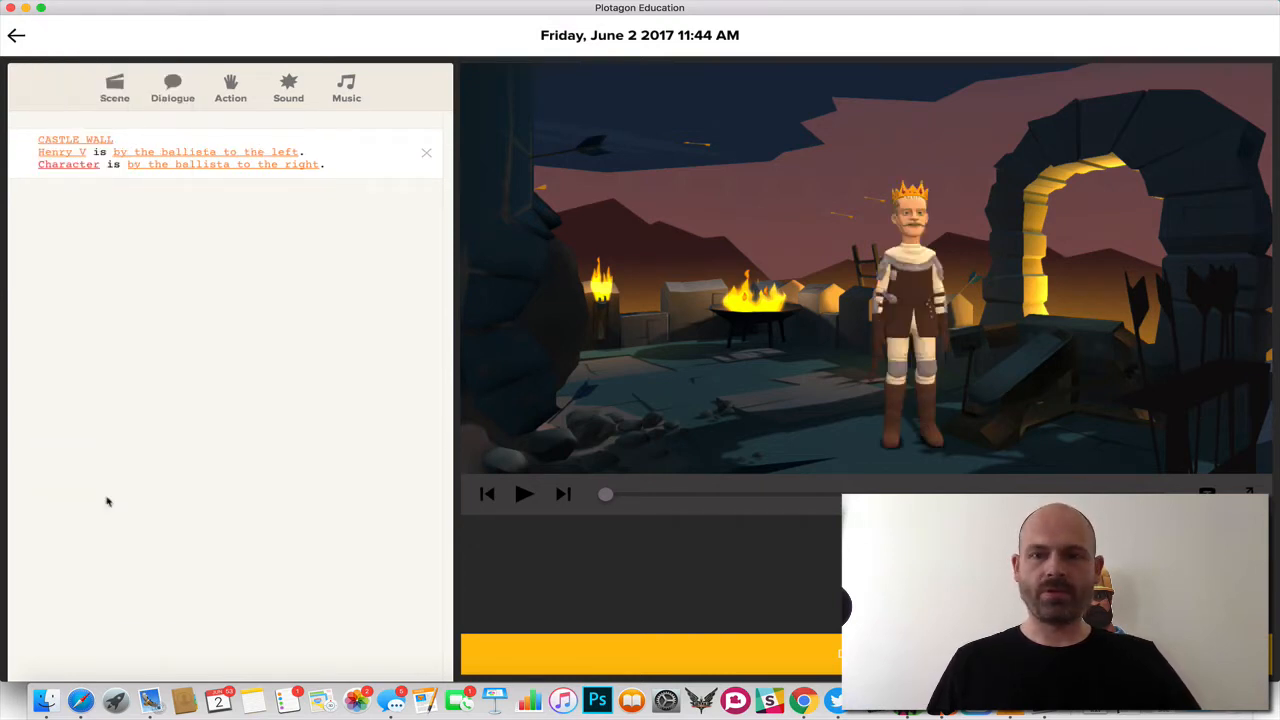
click(184, 155)
click(175, 218)
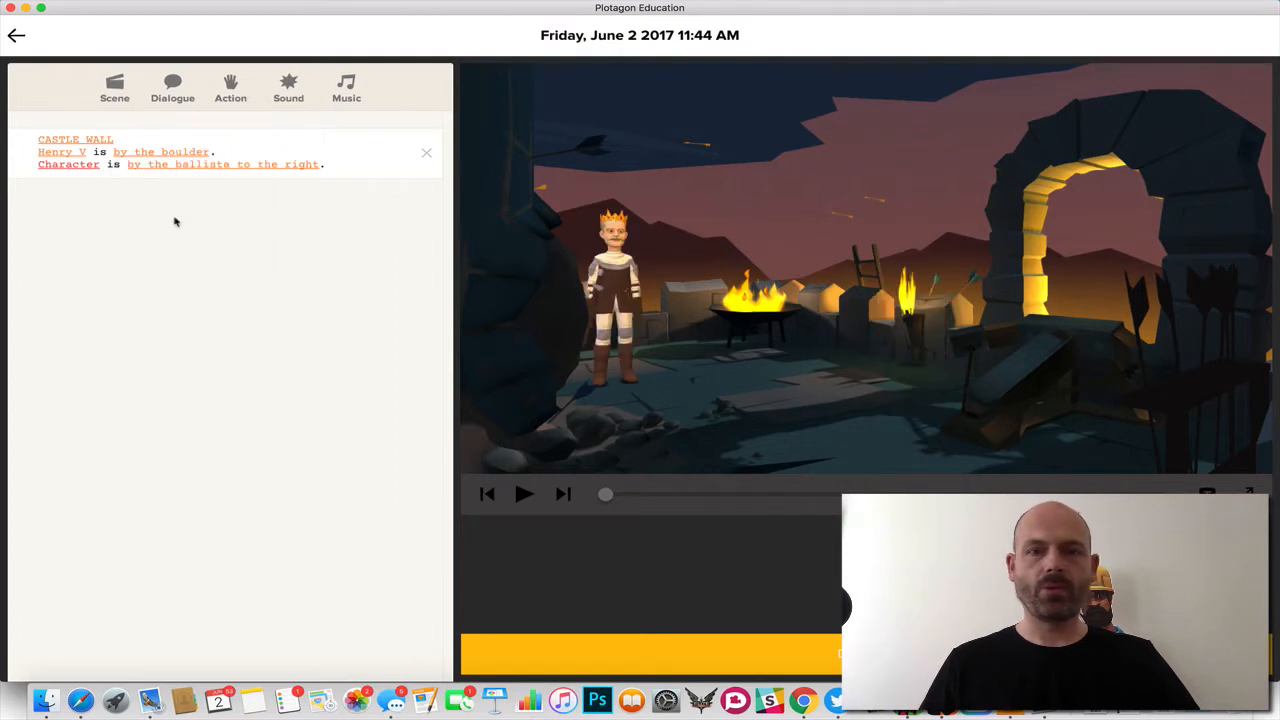
click(83, 165)
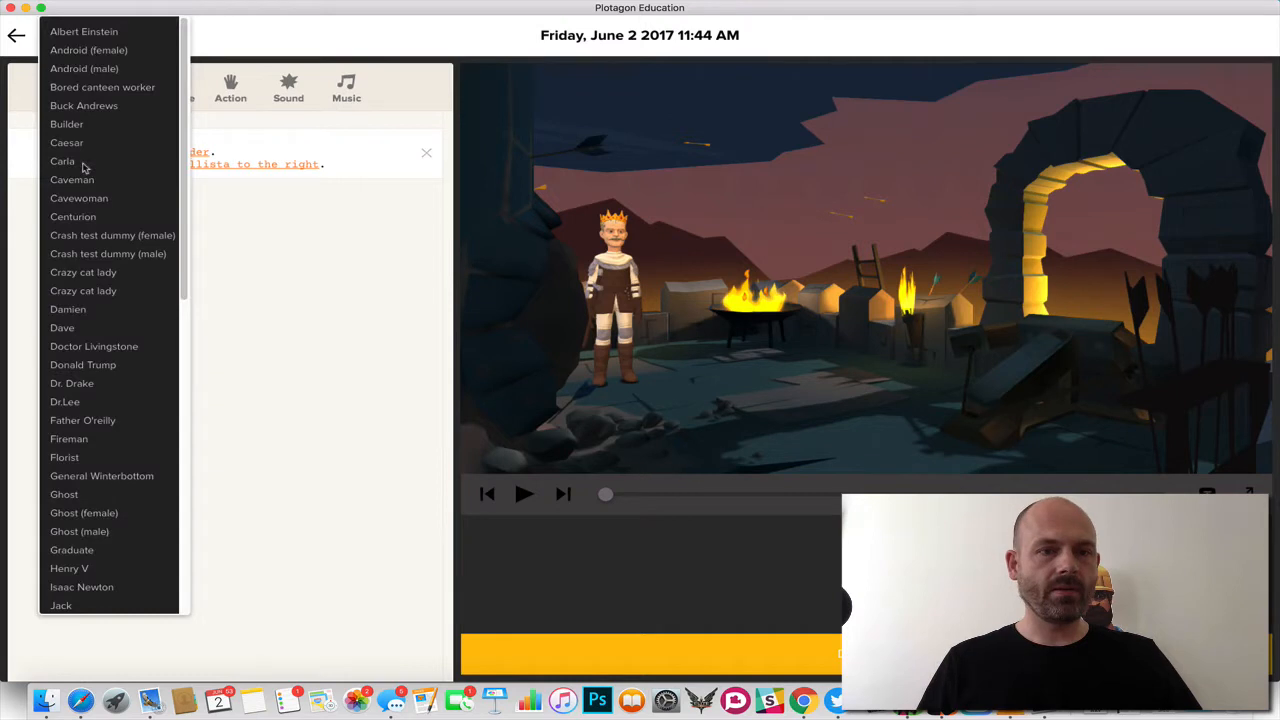
click(79, 497)
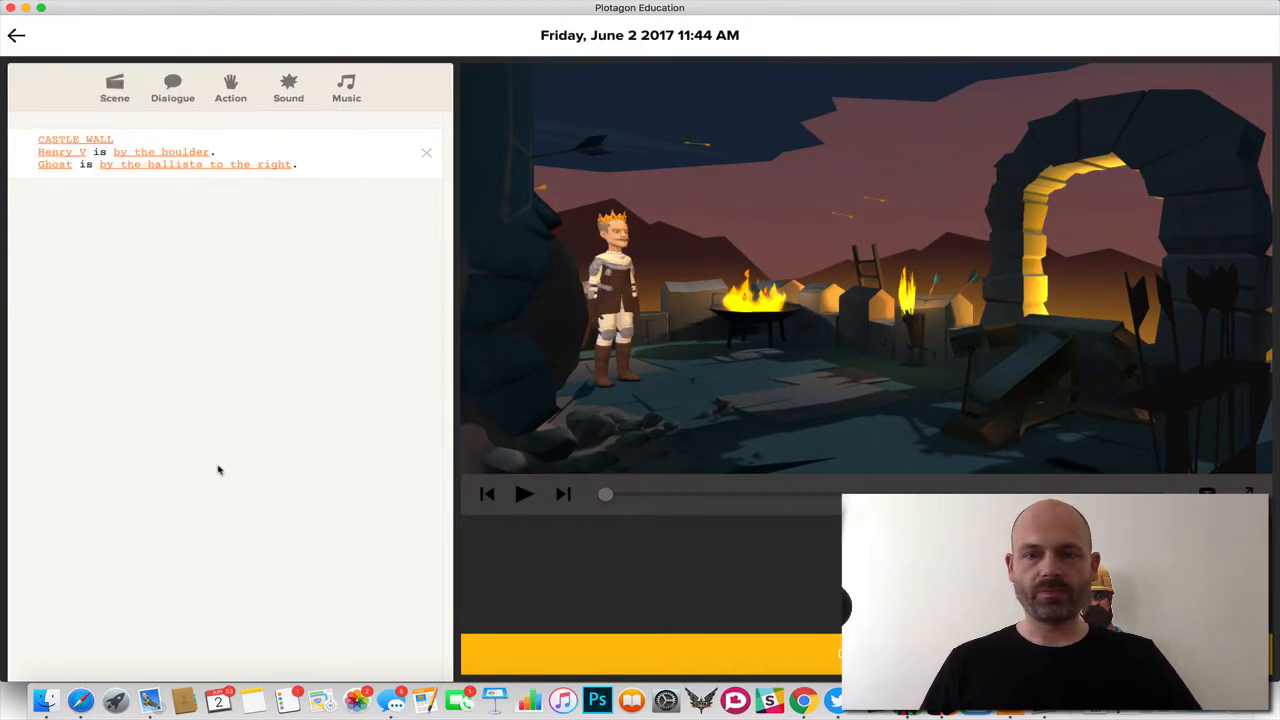
- Add a dialogue block below the scene with Henry V as the speaker
click(173, 85)
click(178, 202)
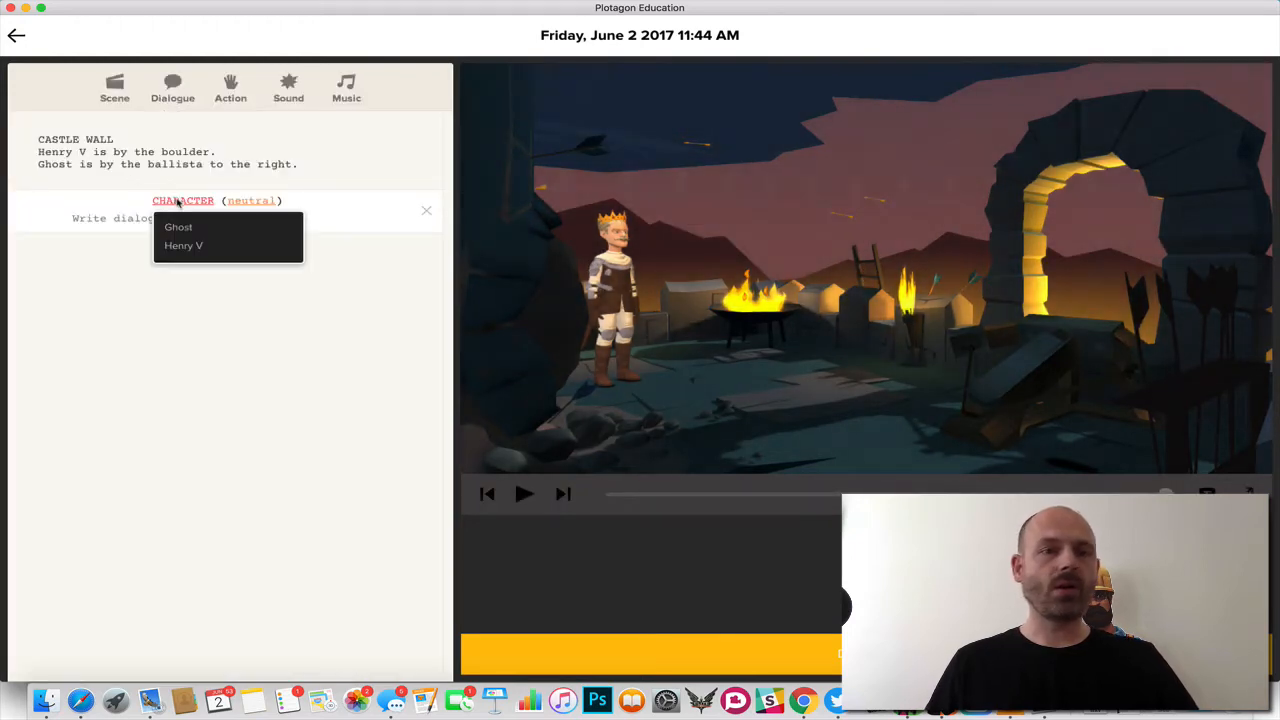
click(189, 250)
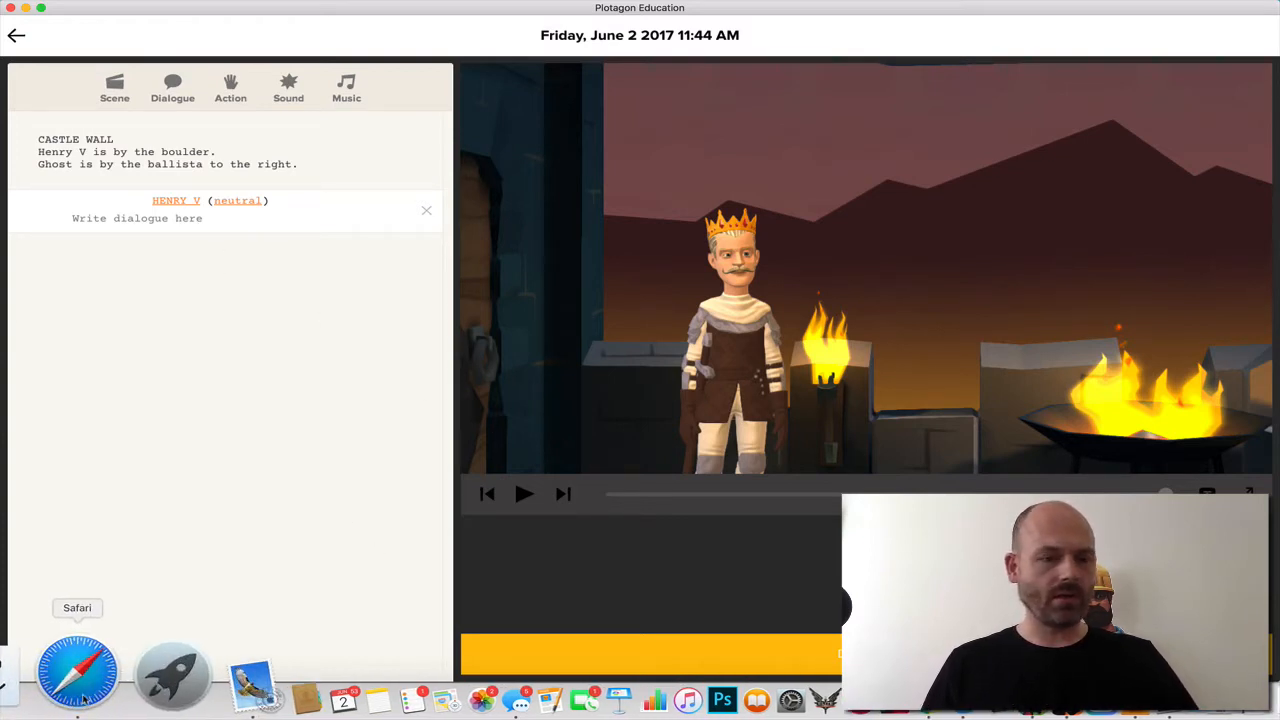
- Switch to Safari and copy the Henry V speech from "Once more unto the breach" through "hard-favour'd rage;"
click(84, 698)
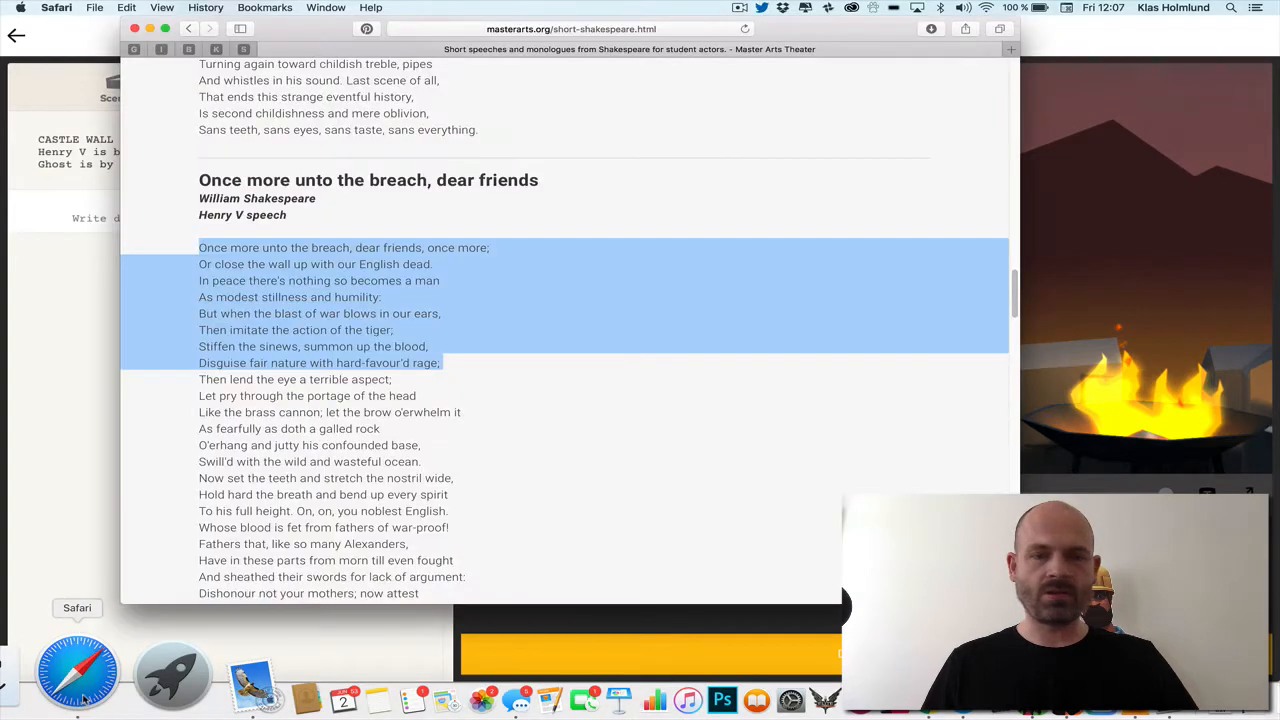
click(545, 487)
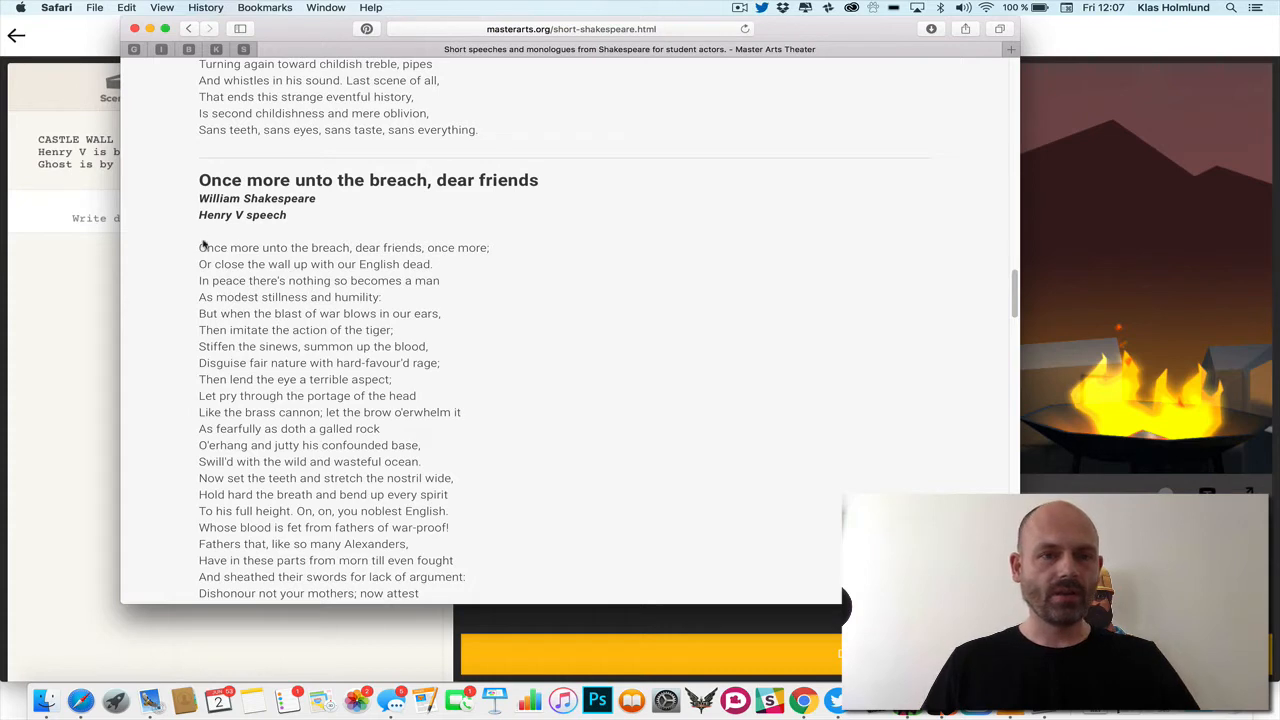
drag(198, 250, 468, 357)
key(super+c)
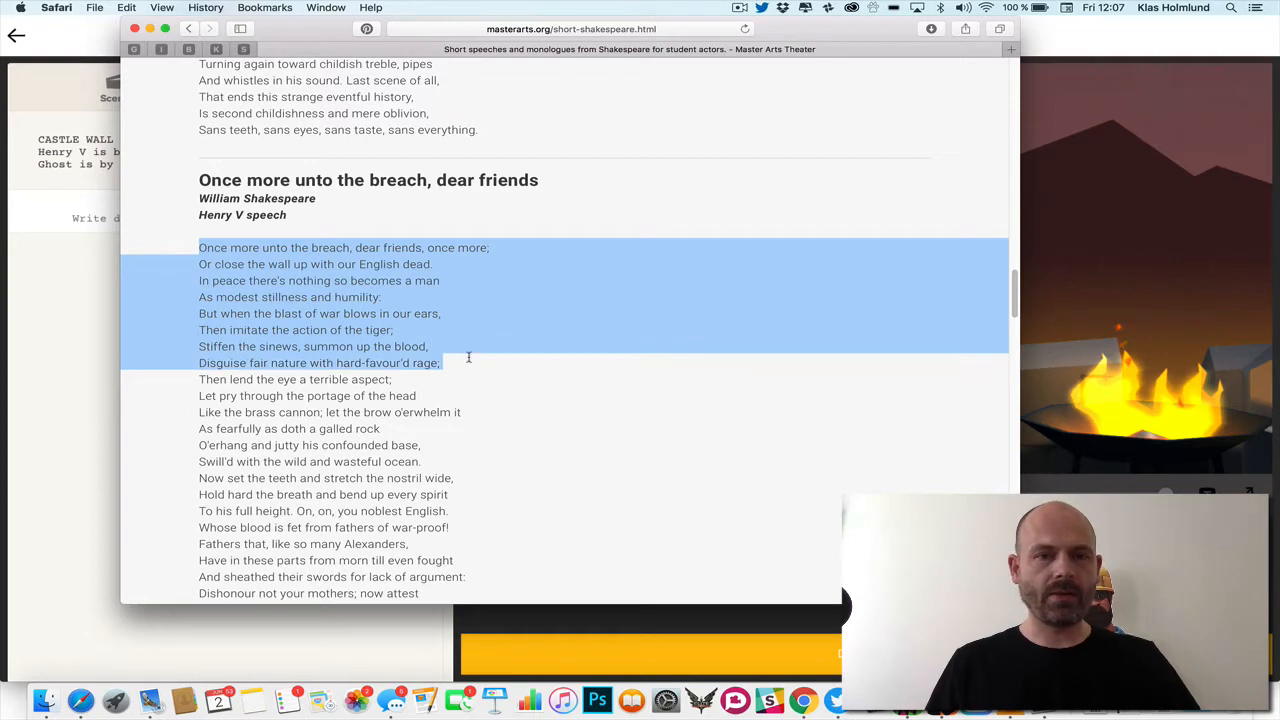
- Return to Plotagon Education and paste the copied speech as Henry V's dialogue
click(104, 328)
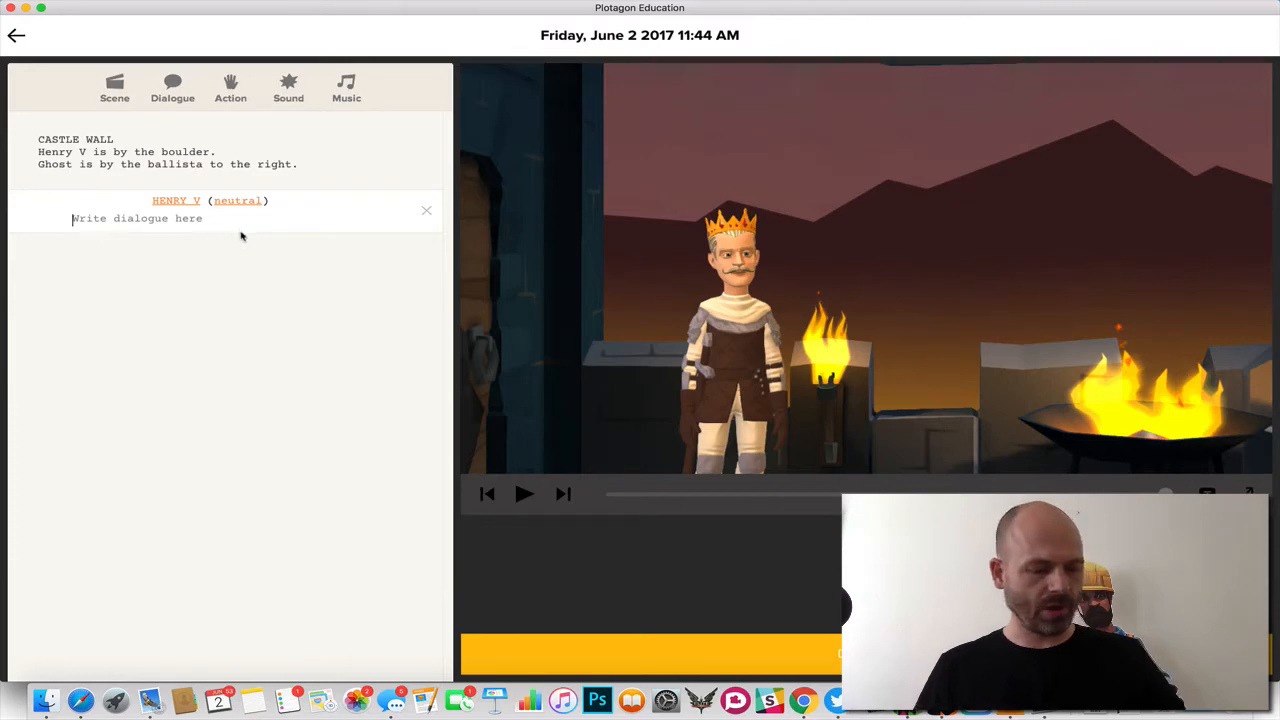
key(super+v)
click(284, 420)
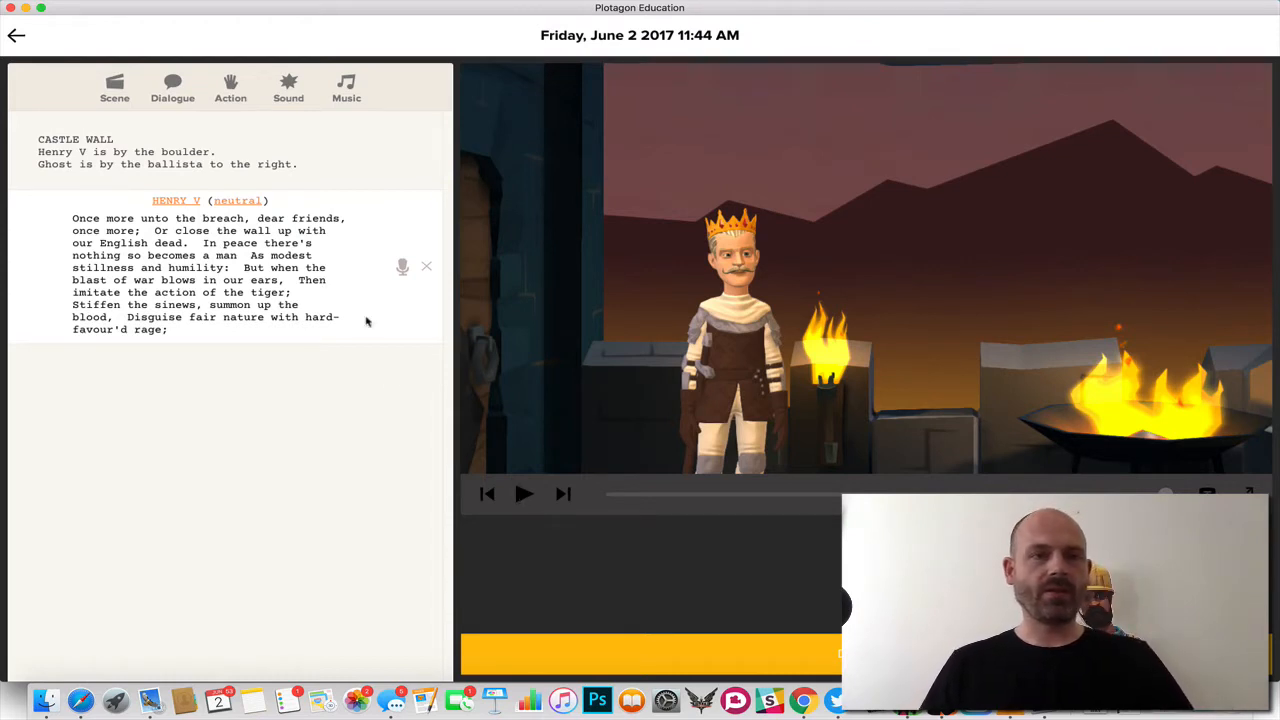
- Play the Castle Wall scene to preview Henry V's speech, and stop the playback
click(343, 172)
click(520, 493)
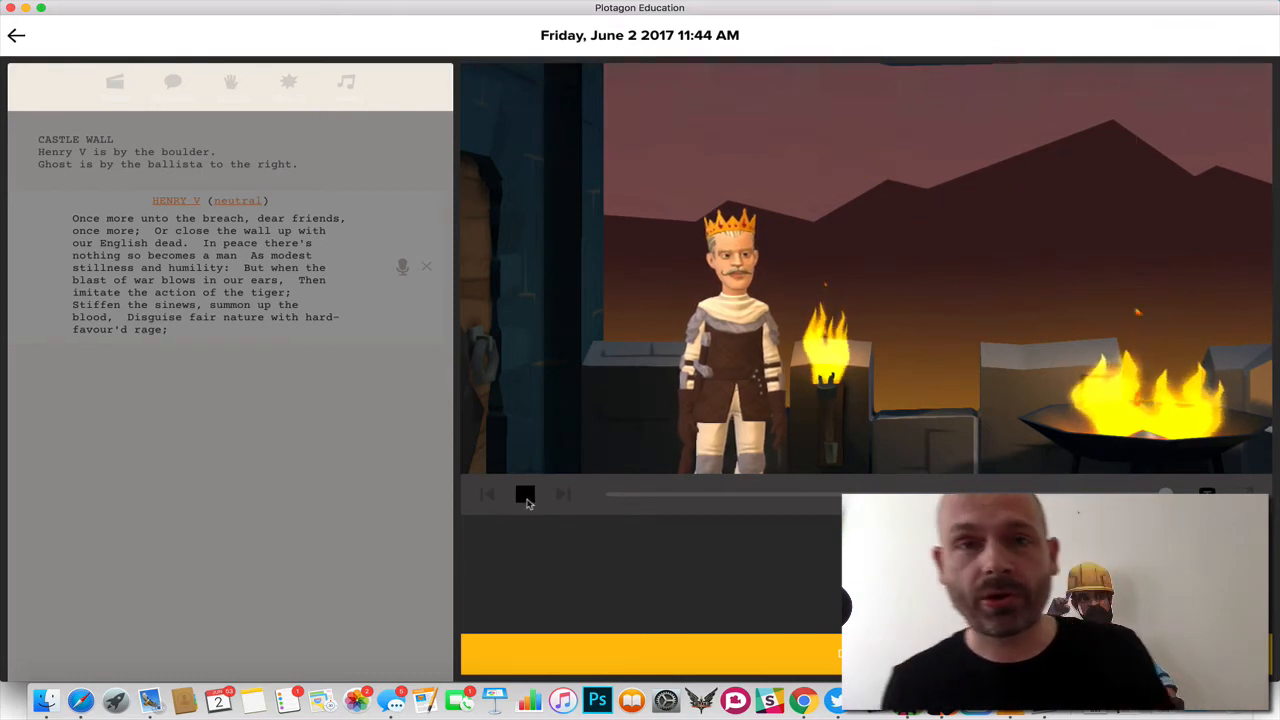
click(526, 497)
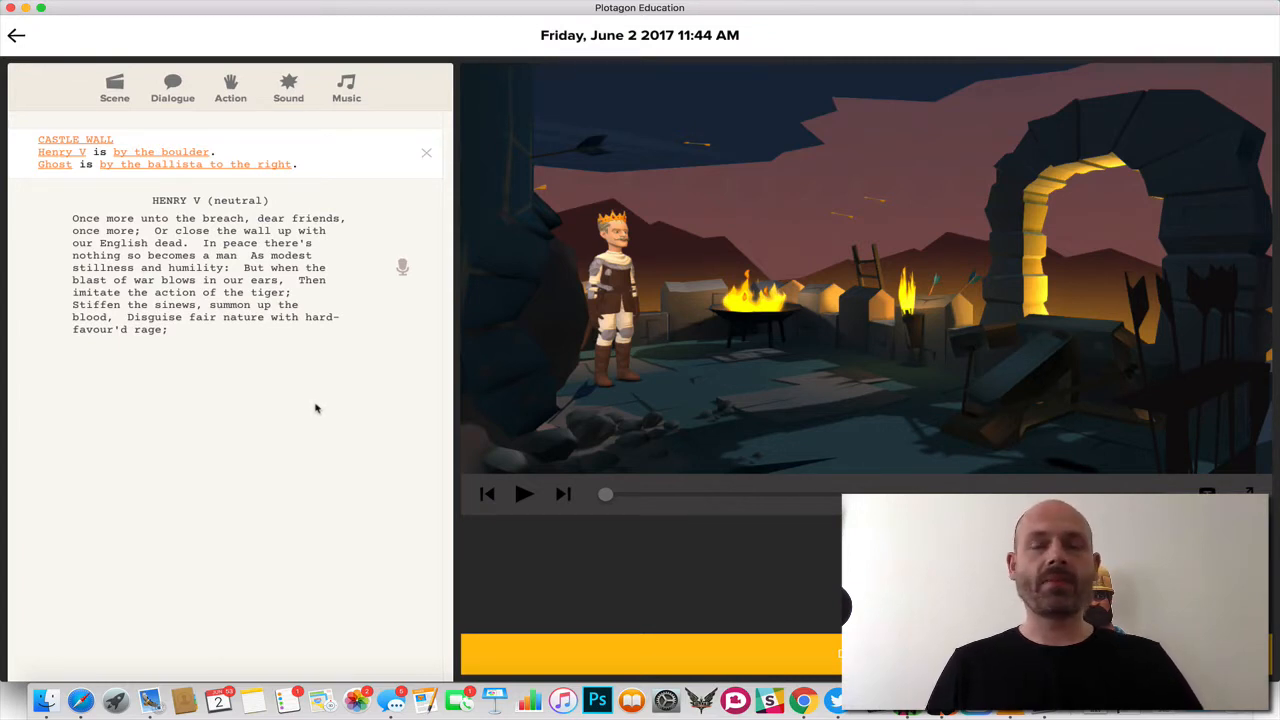
- Set the expression of Henry V's dialogue to Angry
click(243, 203)
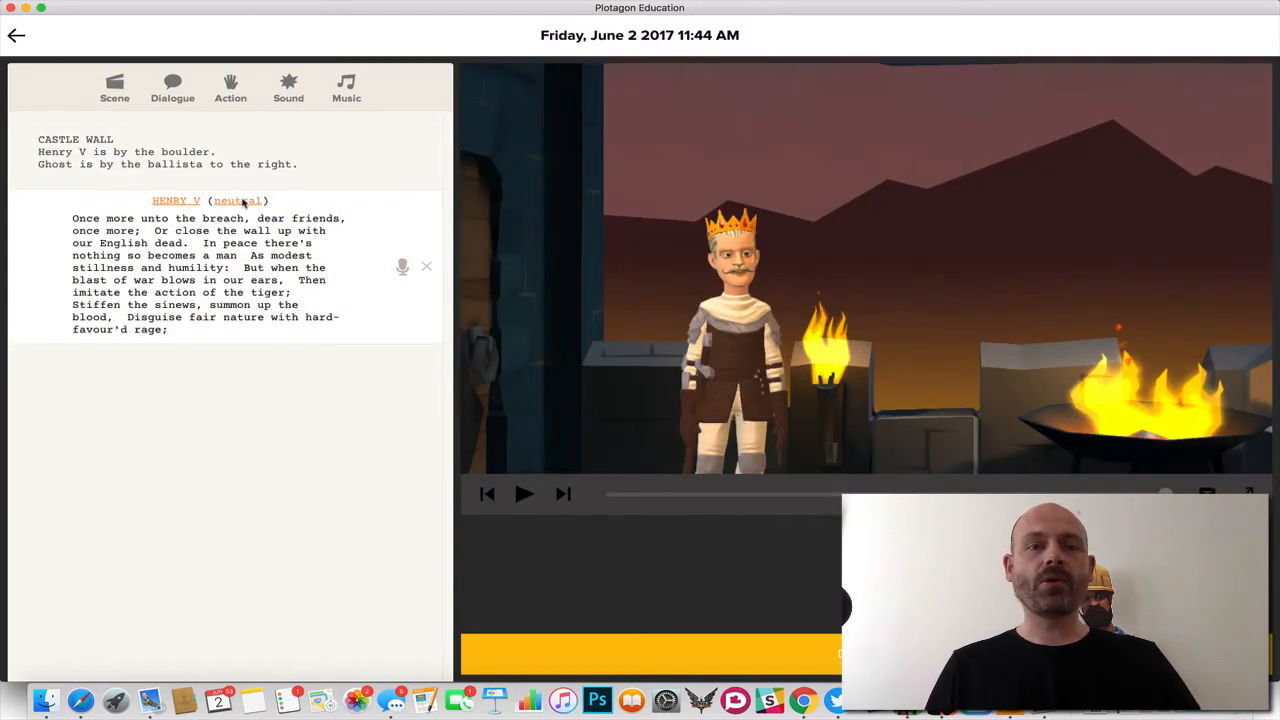
click(243, 201)
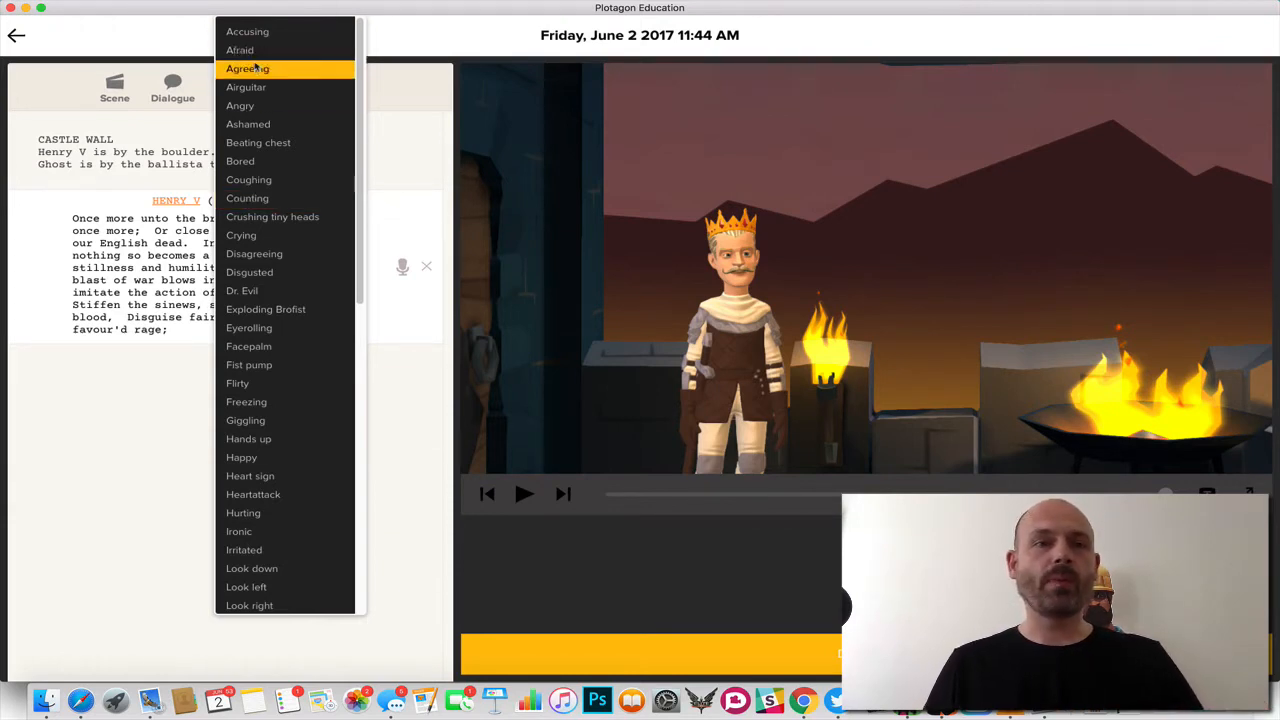
click(260, 106)
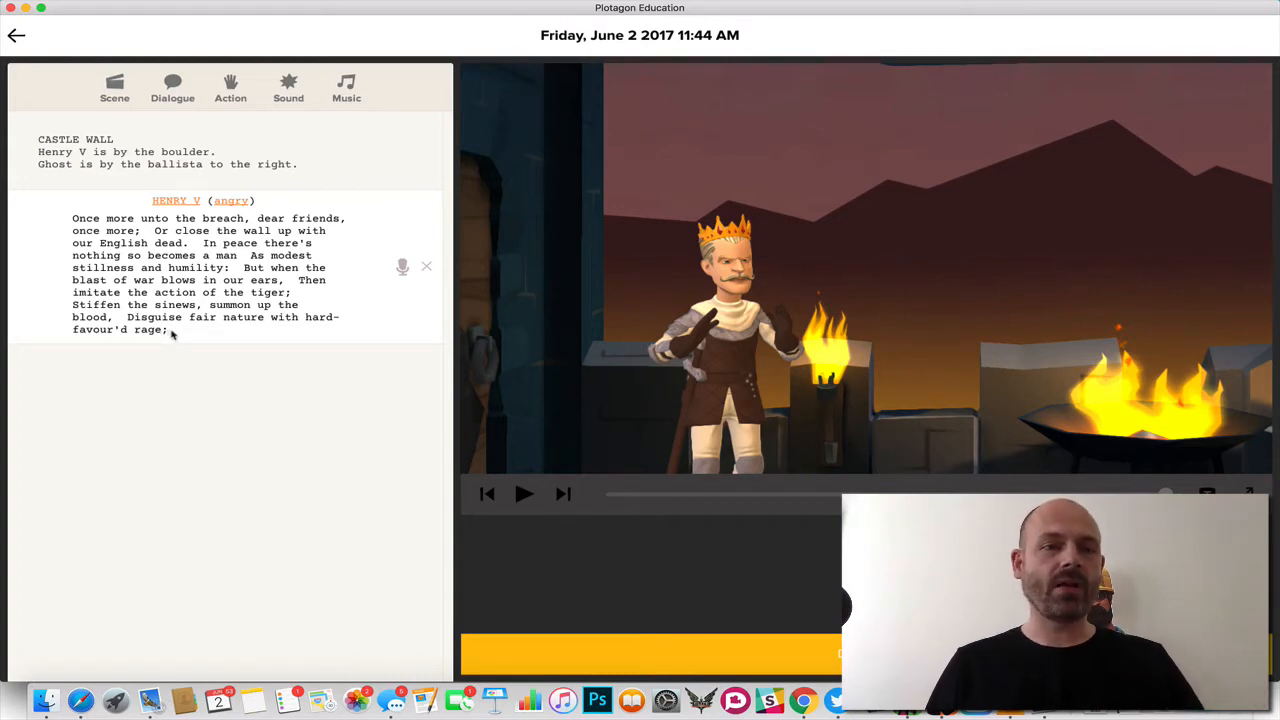
- Move the text from "Or close the wall up" onward out of the first dialogue into a new Henry V dialogue block
drag(171, 335, 157, 232)
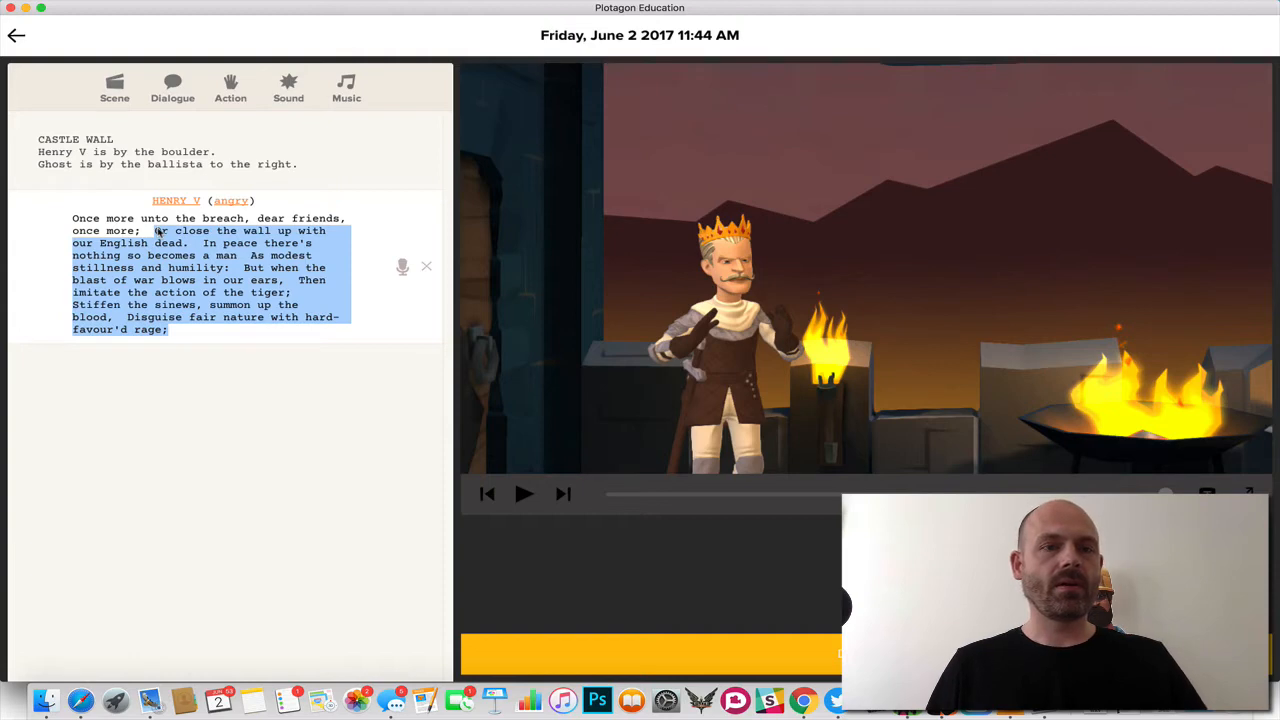
key(BackSpace)
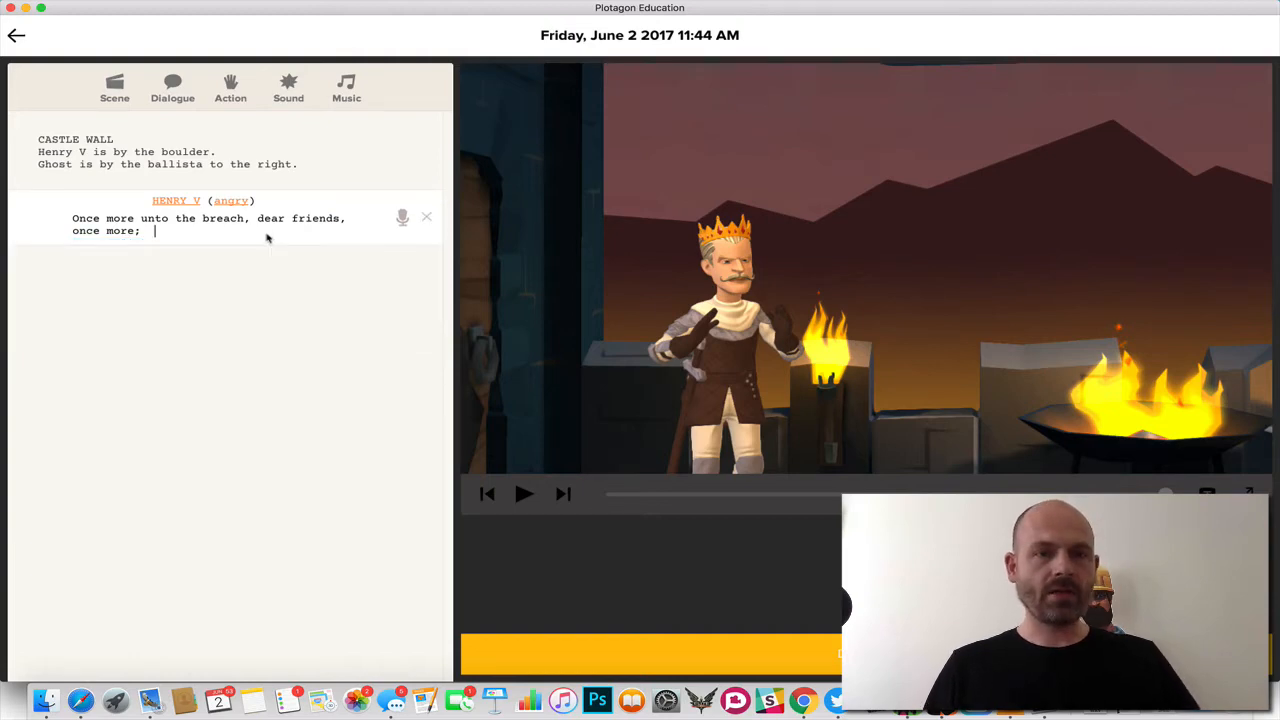
click(170, 84)
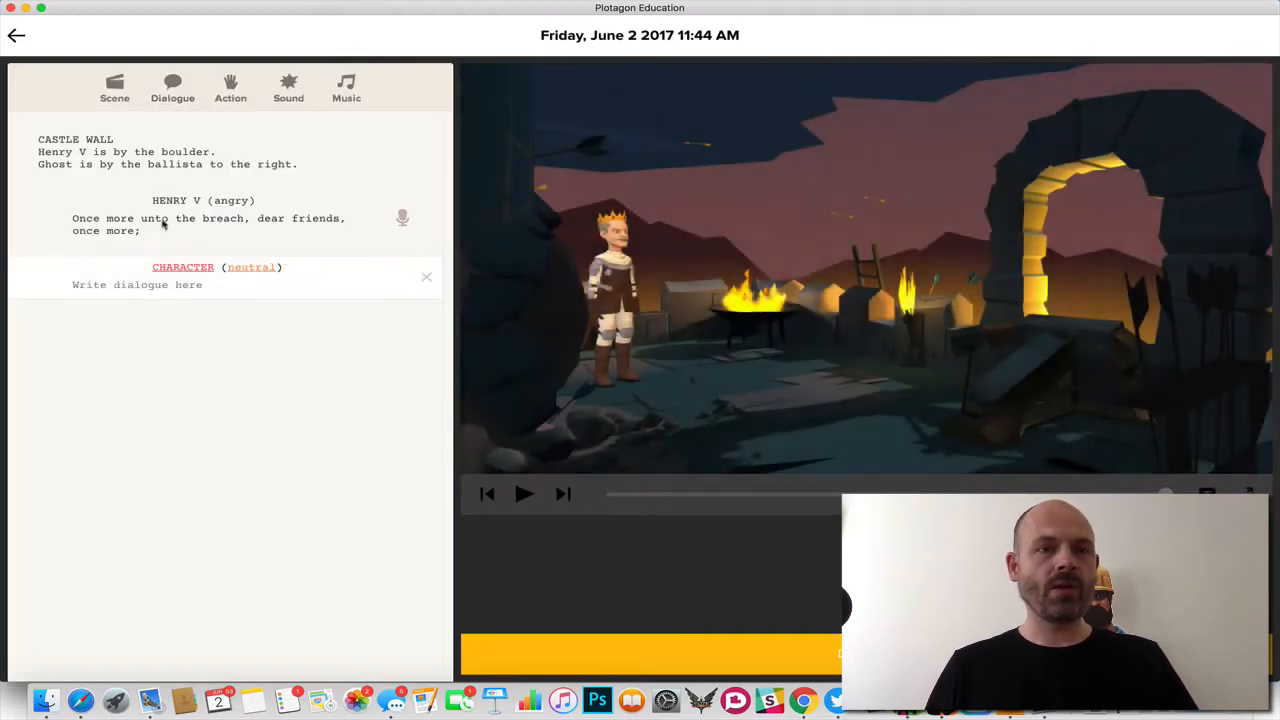
click(172, 270)
click(175, 311)
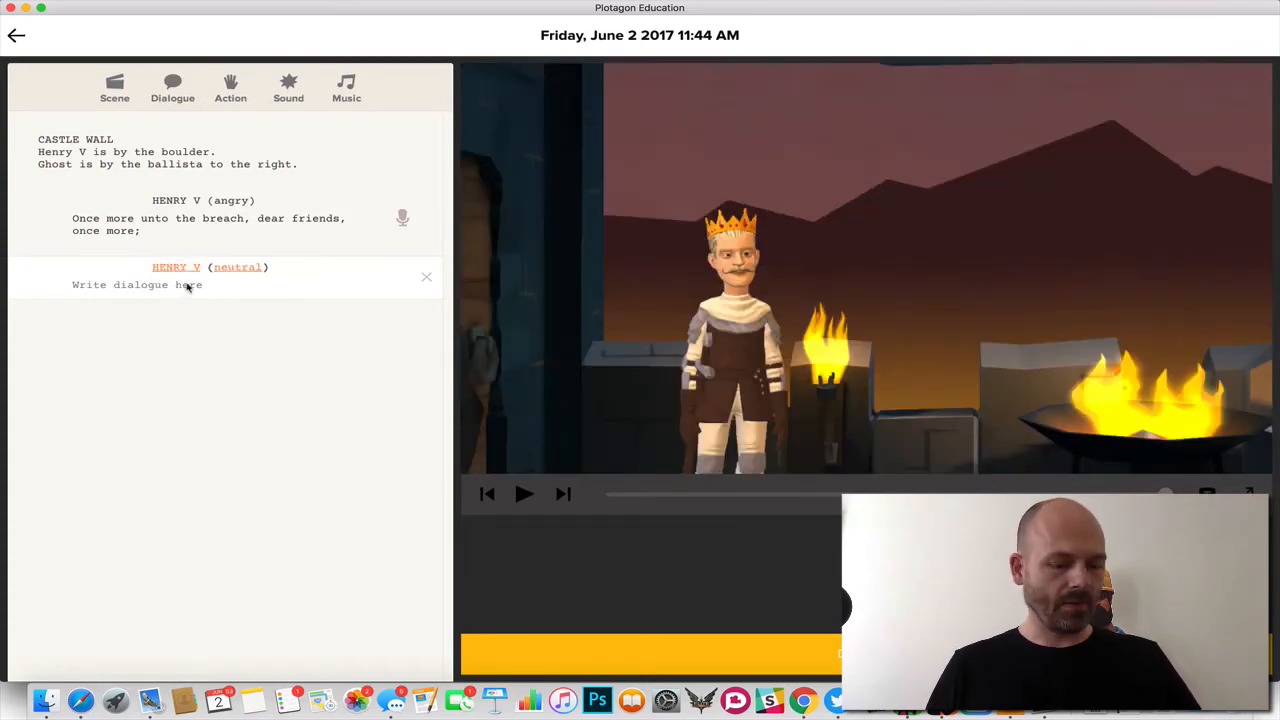
click(187, 287)
text(Or close the wall up with our English dead.  In peace there's nothing so becomes a man  As modest stillness and humility:  But when the blast of war blows in our ears,  Then imitate the action of the tiger;  Stiffen the sinews, summon up the blood,  Disguise fair nature with hard-favour'd rage;)
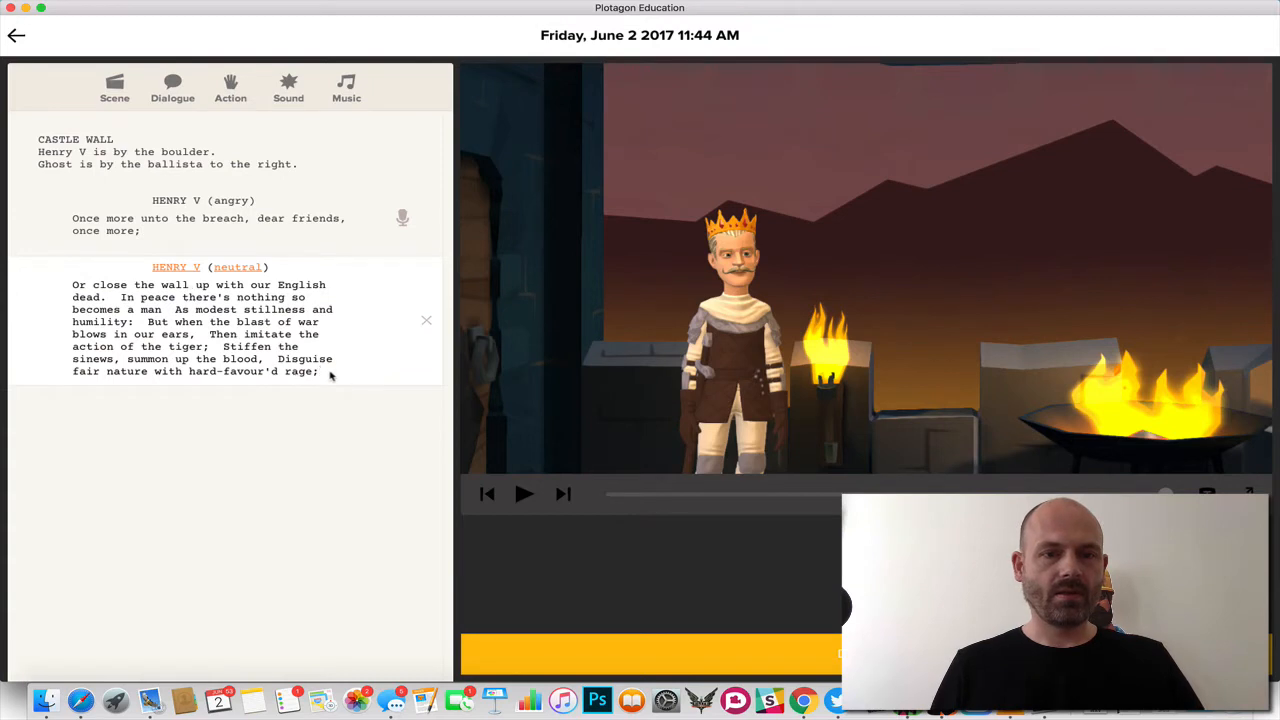
- Move the text from "In peace there's nothing" onward out of the second dialogue into a third Henry V dialogue block
drag(330, 375, 122, 300)
key(super+c)
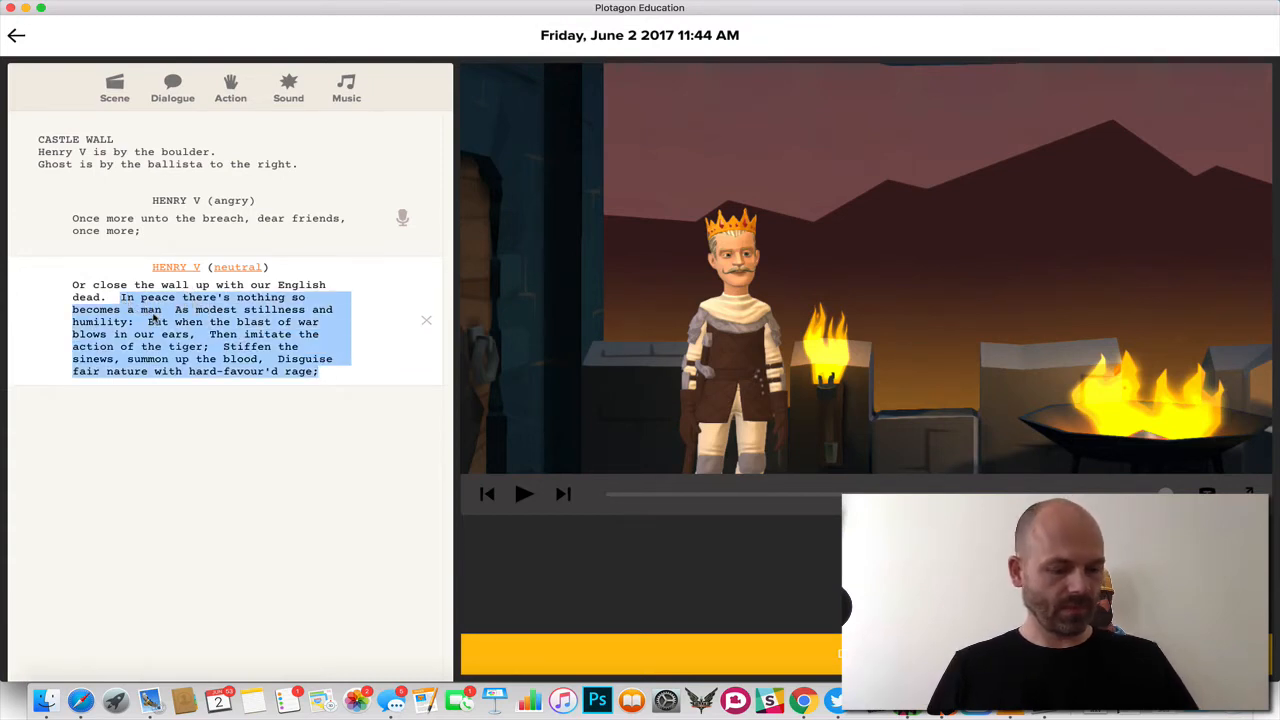
key(BackSpace)
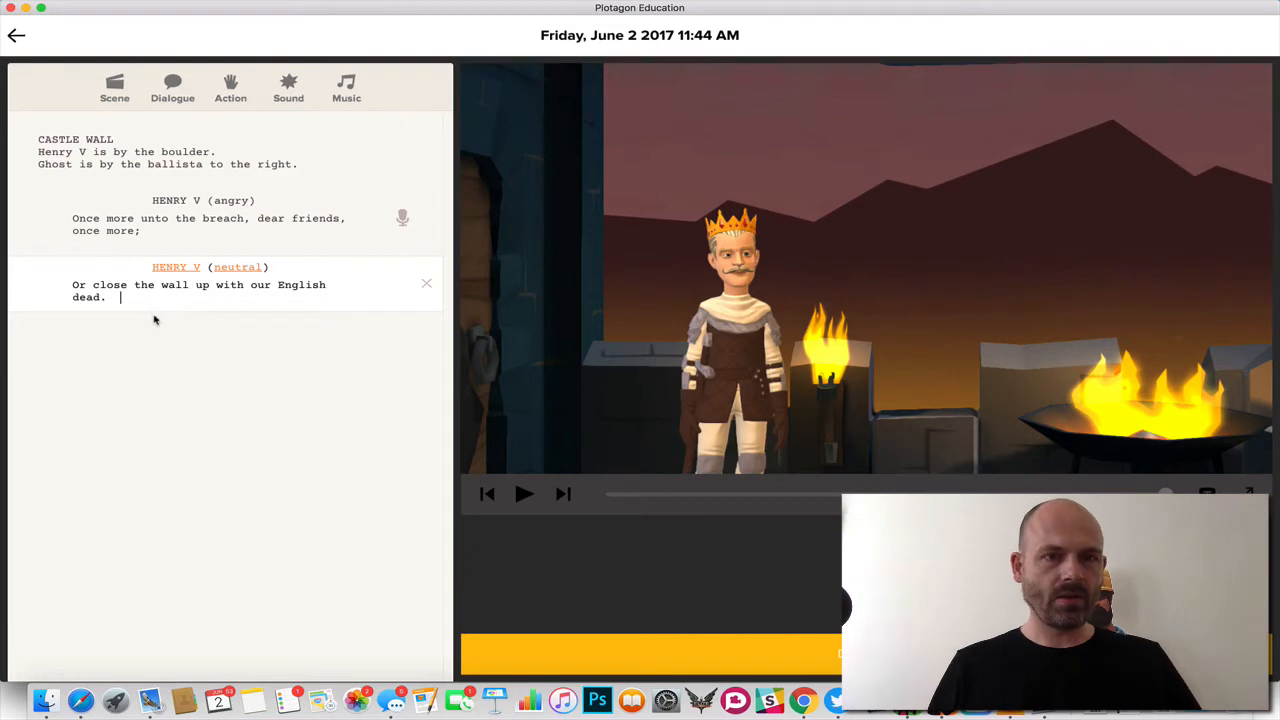
click(170, 88)
click(190, 336)
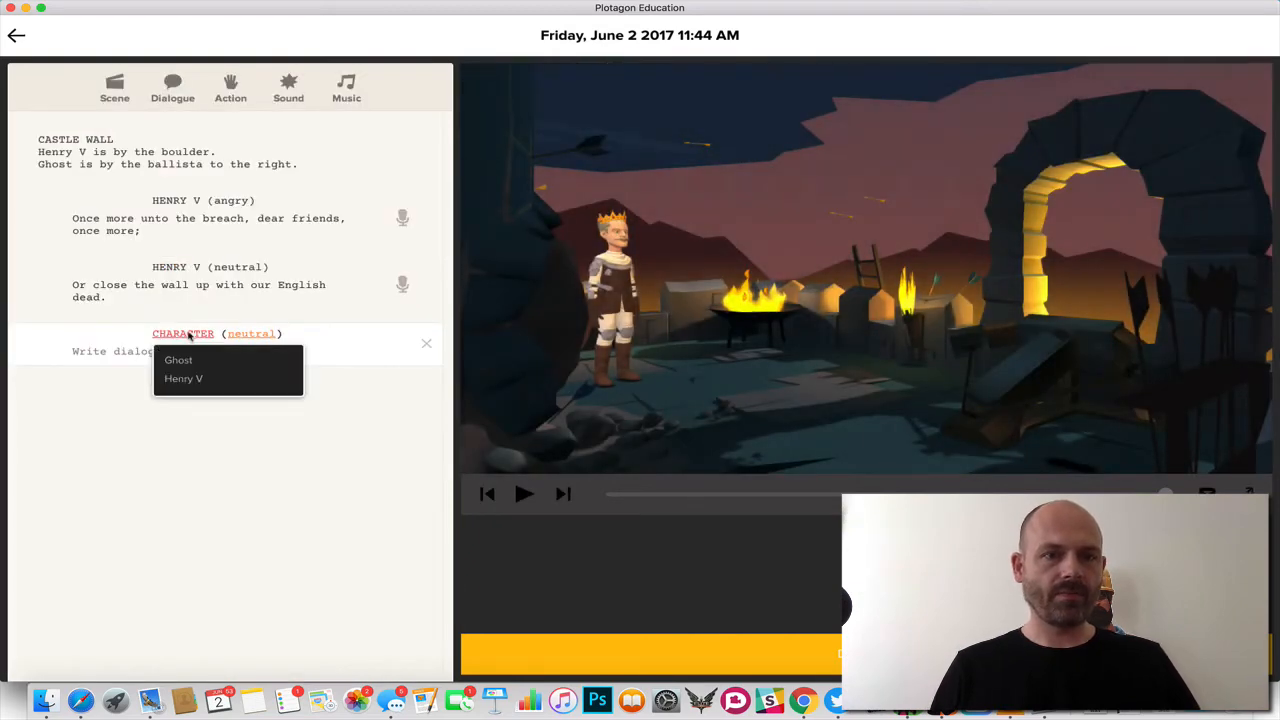
click(190, 380)
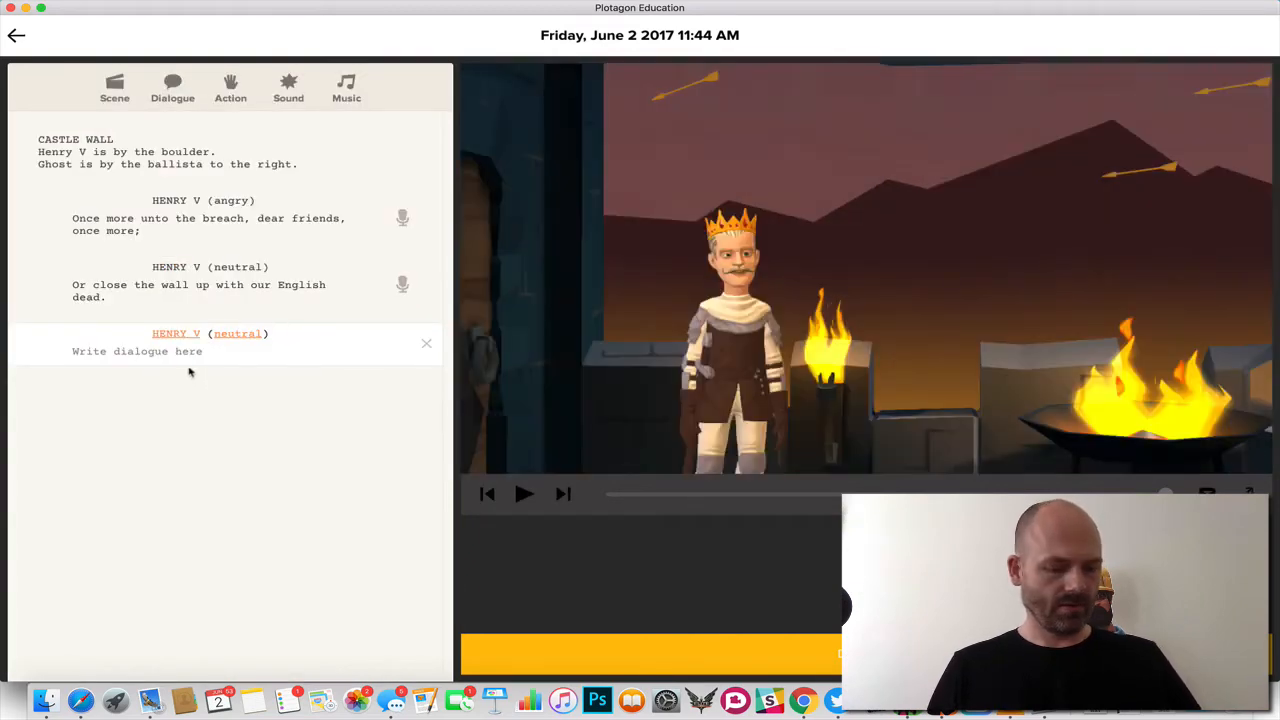
click(175, 354)
key(super+v)
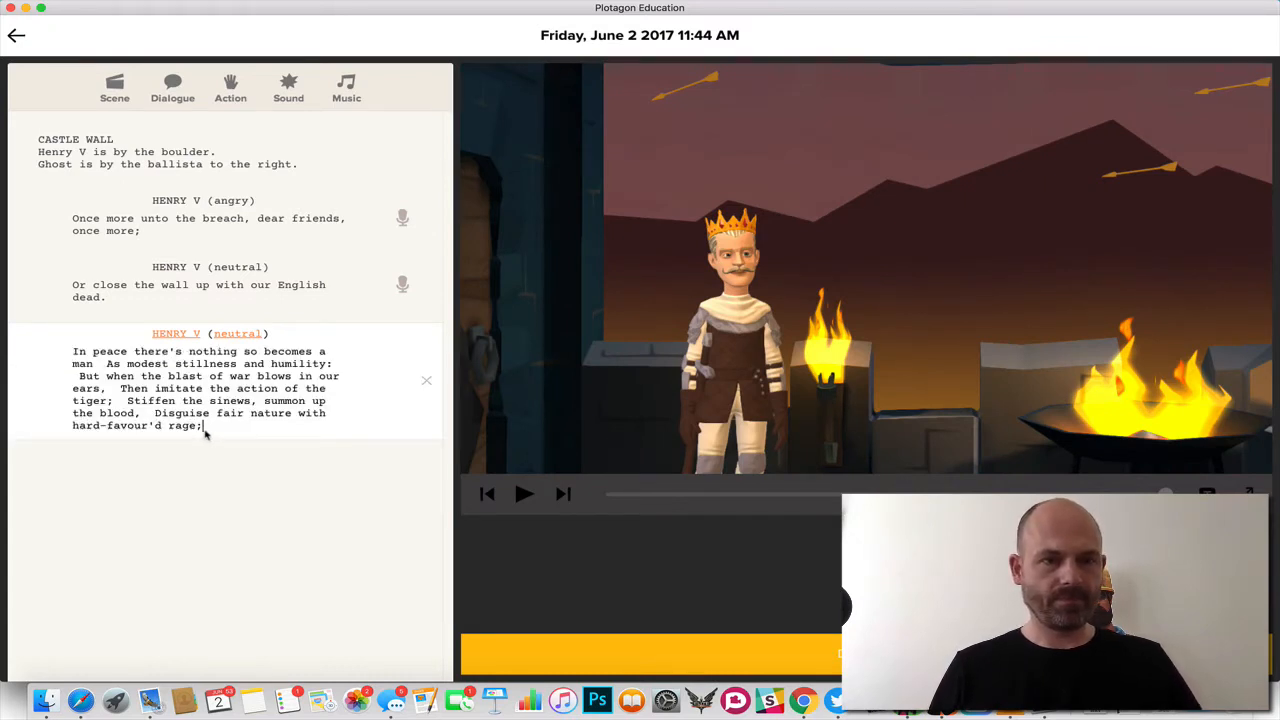
- Move the text from "Then imitate the action of the tiger;" onward into a fourth Henry V dialogue block
drag(207, 428, 121, 389)
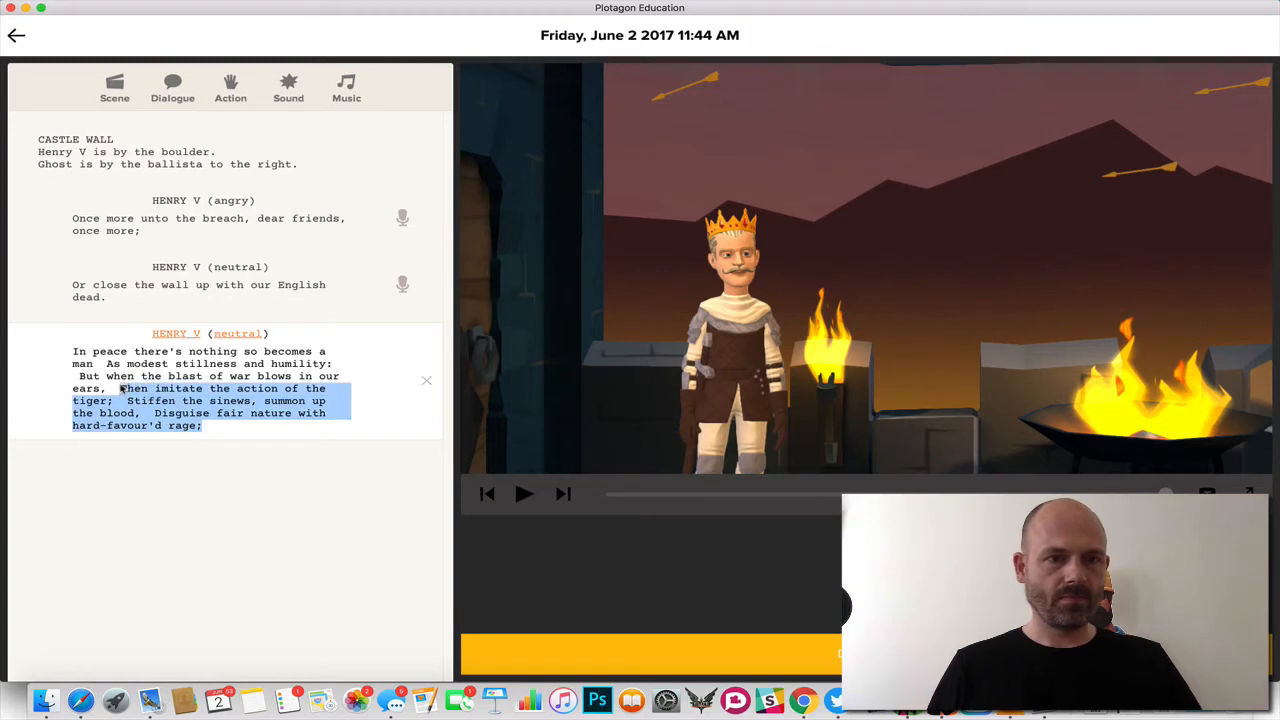
key(super+x)
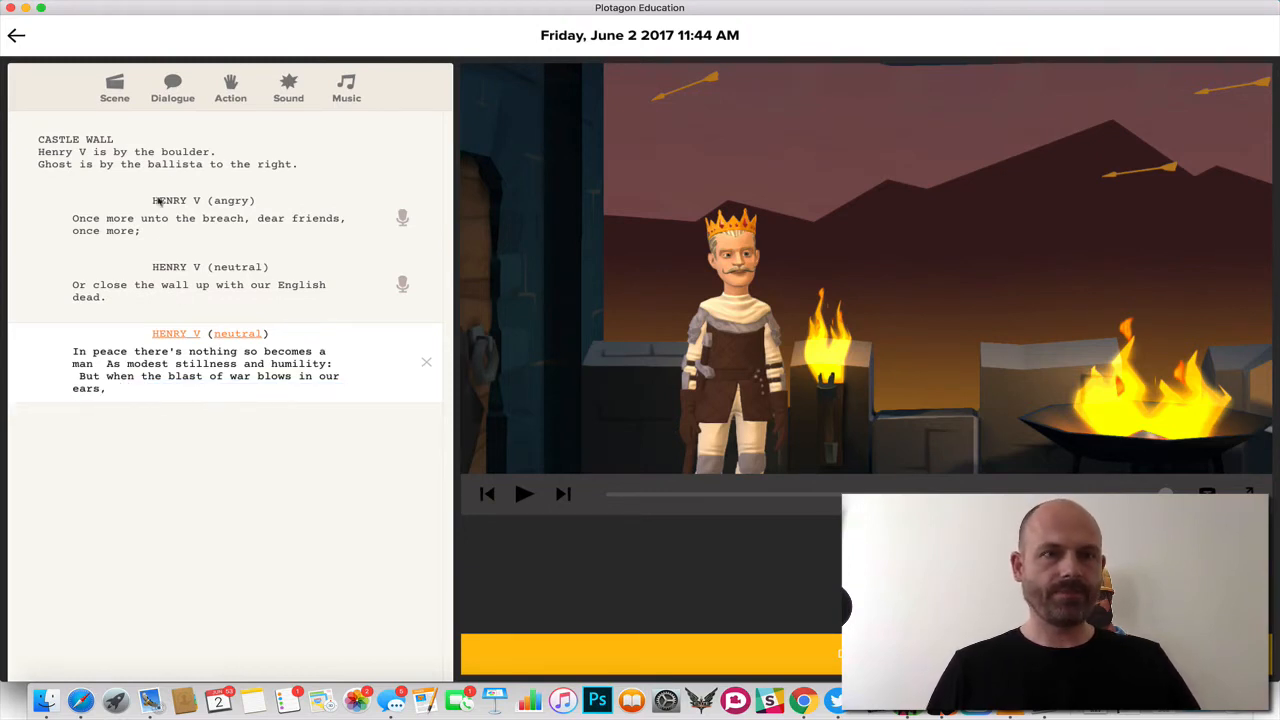
click(176, 90)
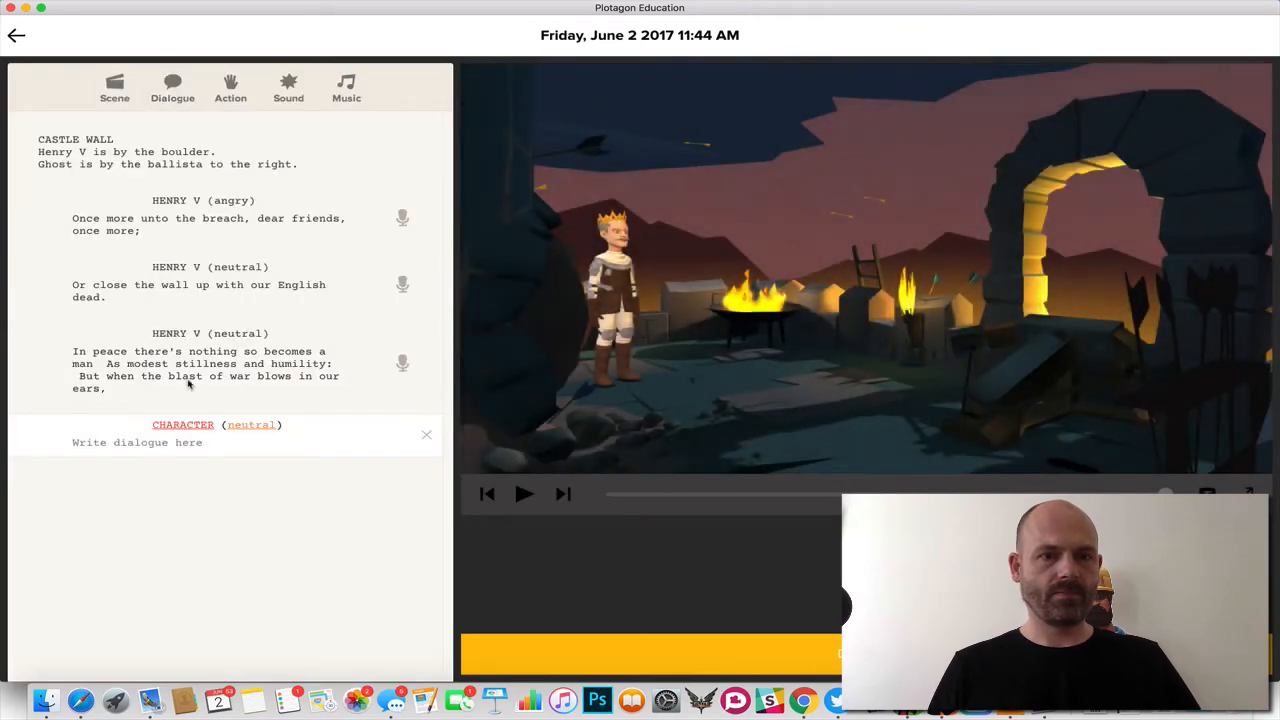
click(191, 426)
click(189, 476)
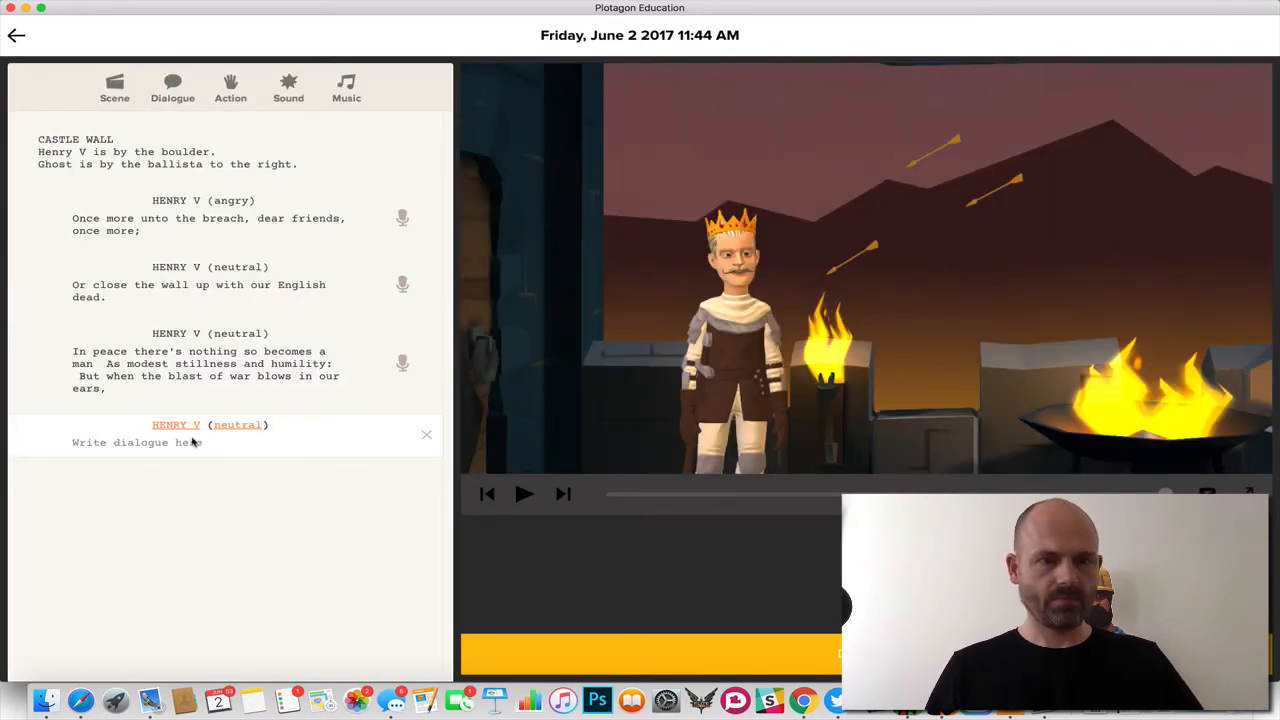
click(188, 447)
key(super+v)
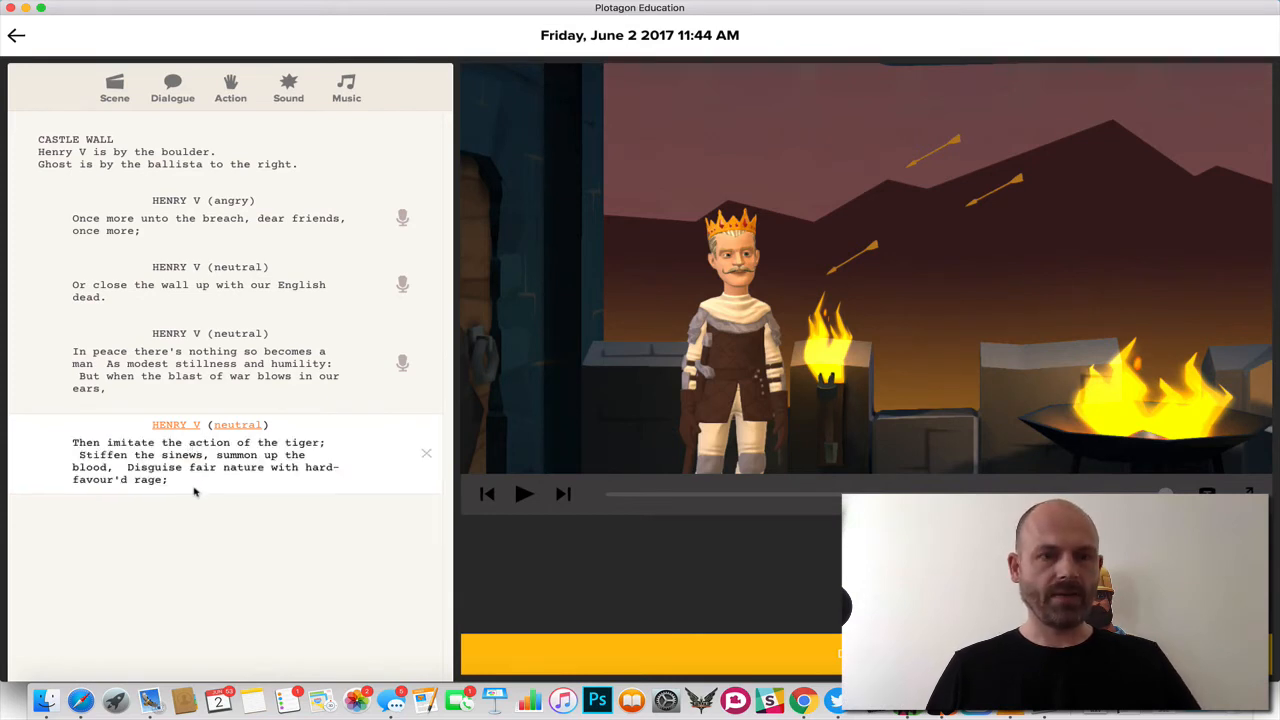
- Move the text "Disguise fair nature with hard-favour'd rage;" out of the fourth dialogue into a fifth Henry V dialogue block
drag(167, 482, 128, 469)
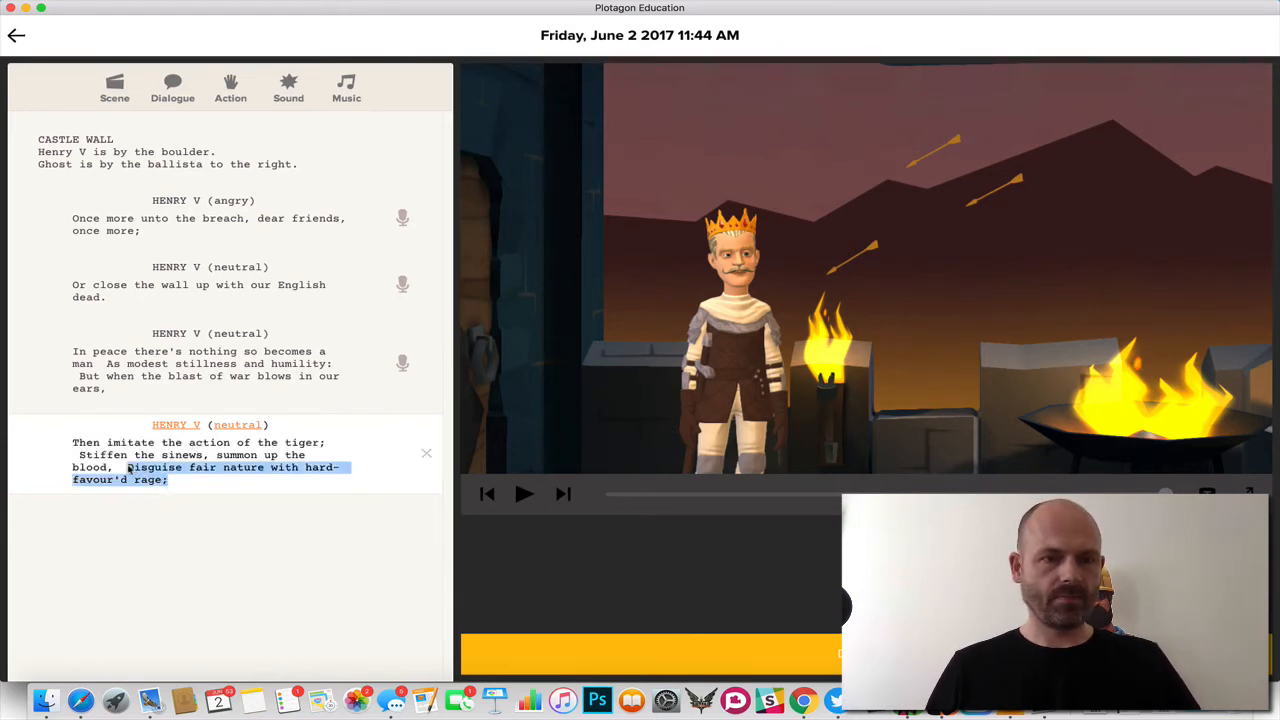
key(BackSpace)
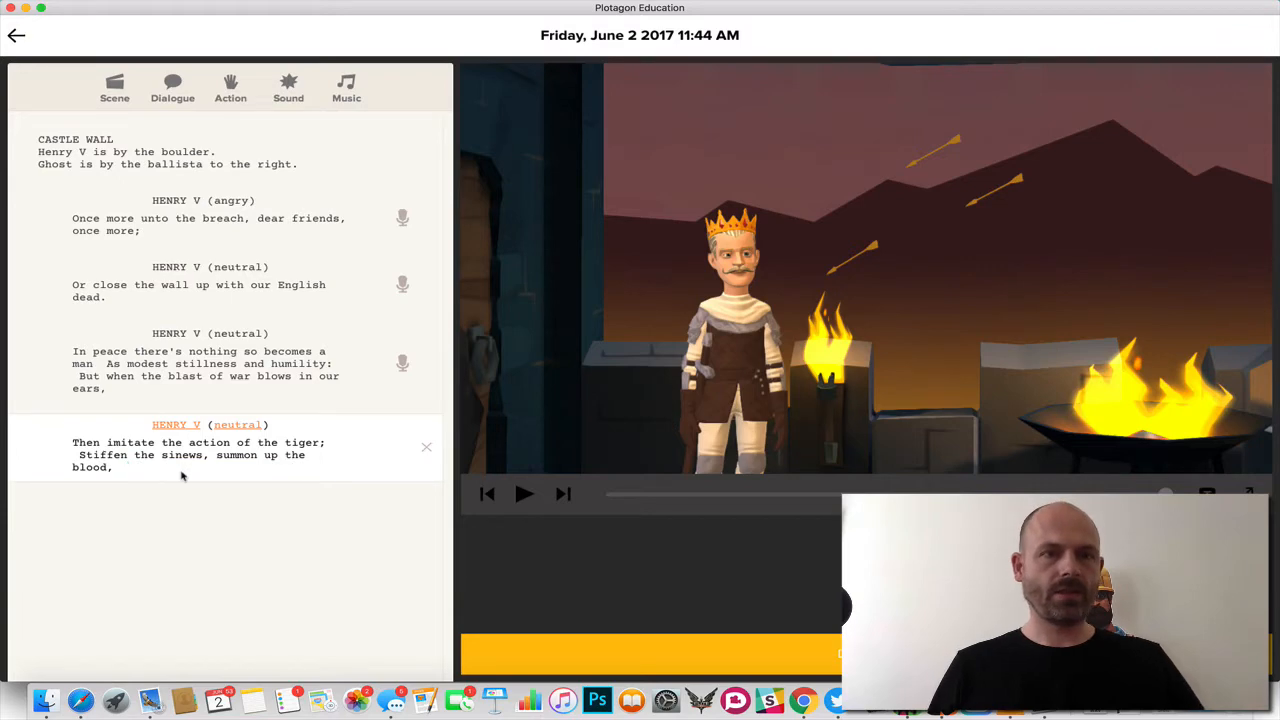
click(172, 88)
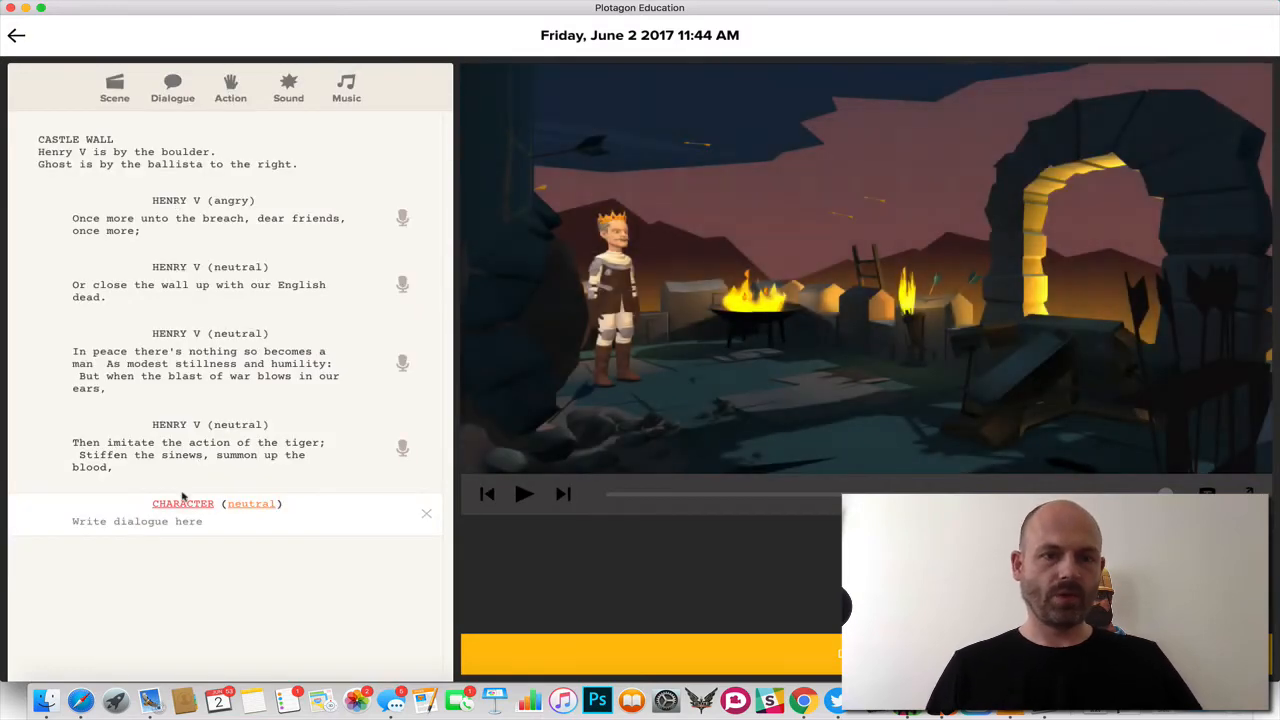
click(183, 506)
click(177, 543)
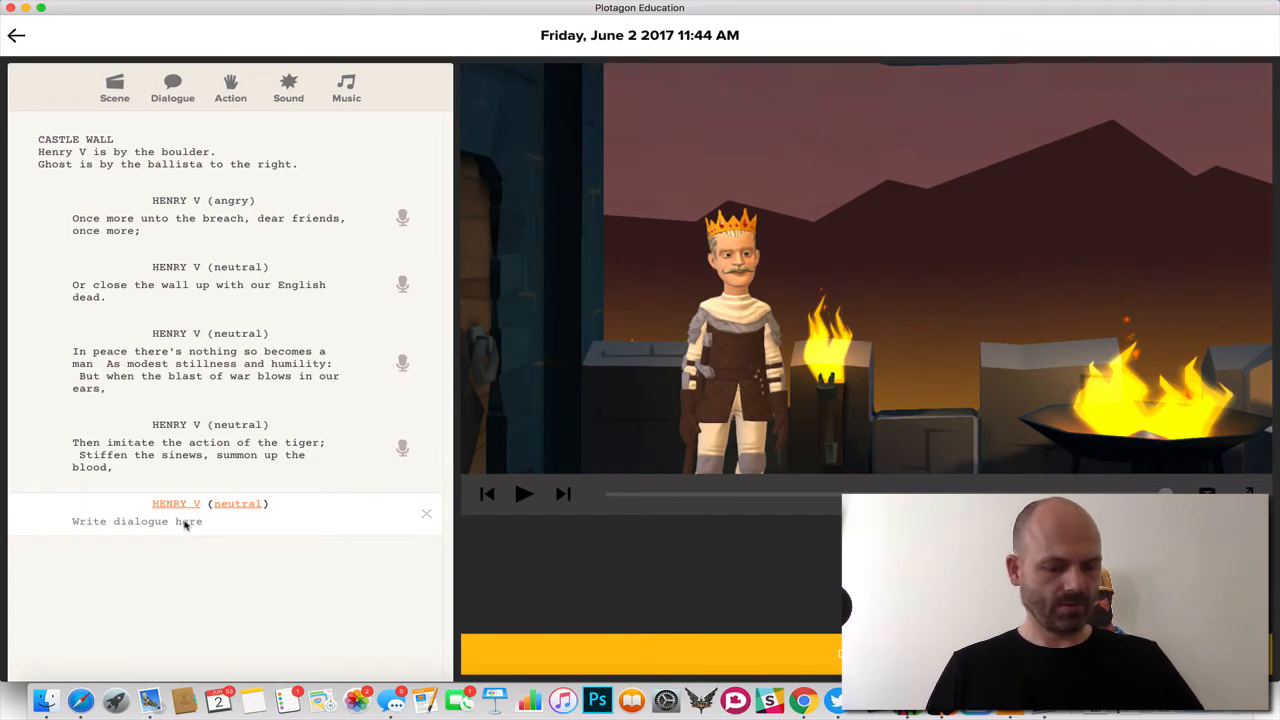
click(185, 522)
key(super+v)
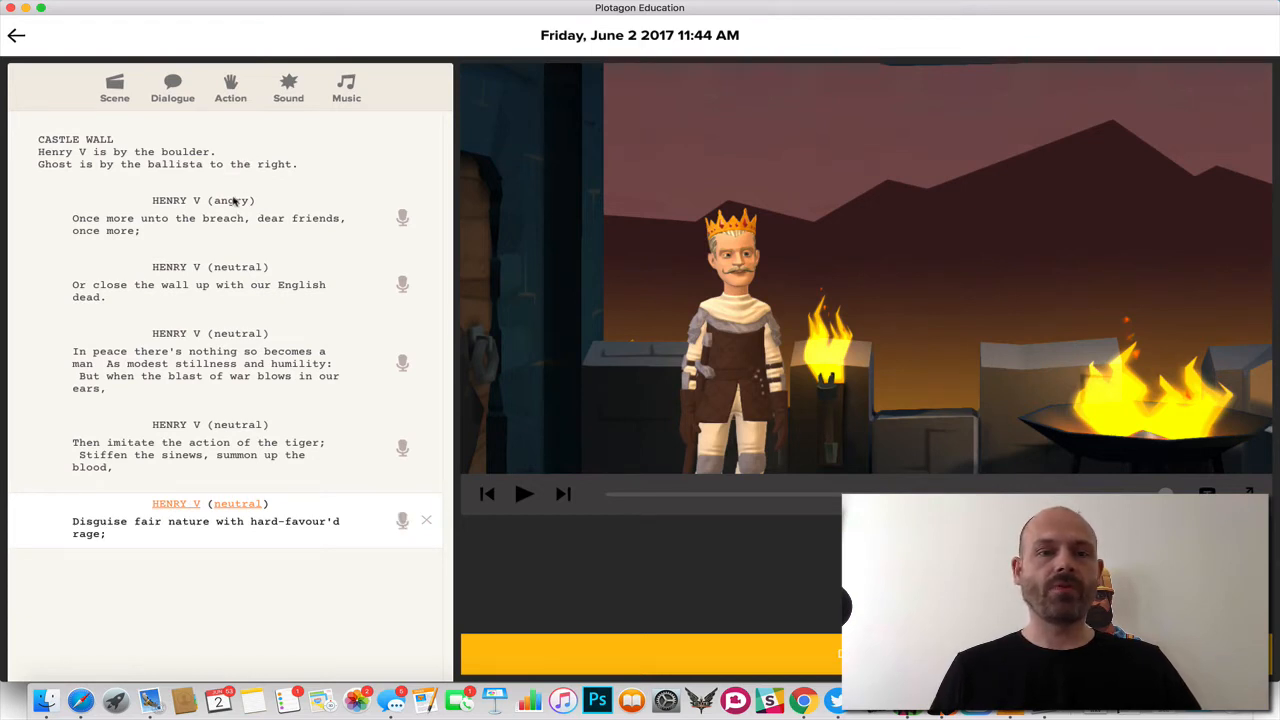
click(233, 201)
click(233, 201)
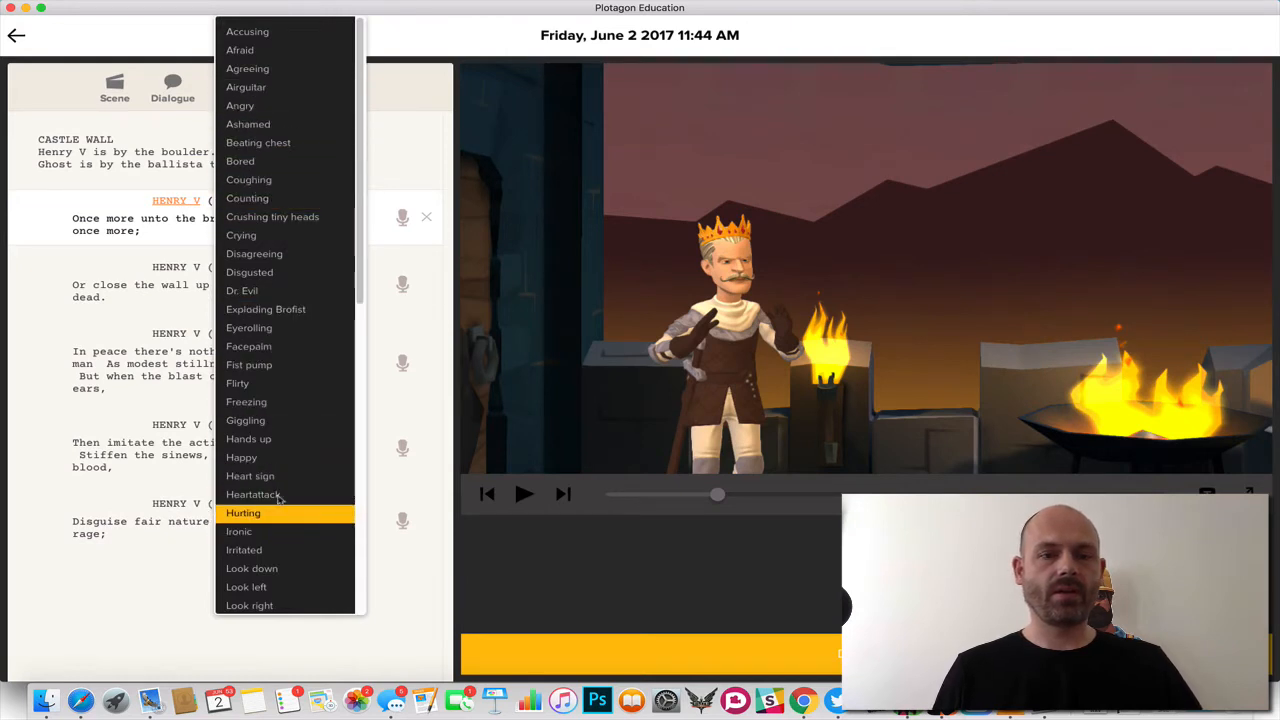
click(145, 410)
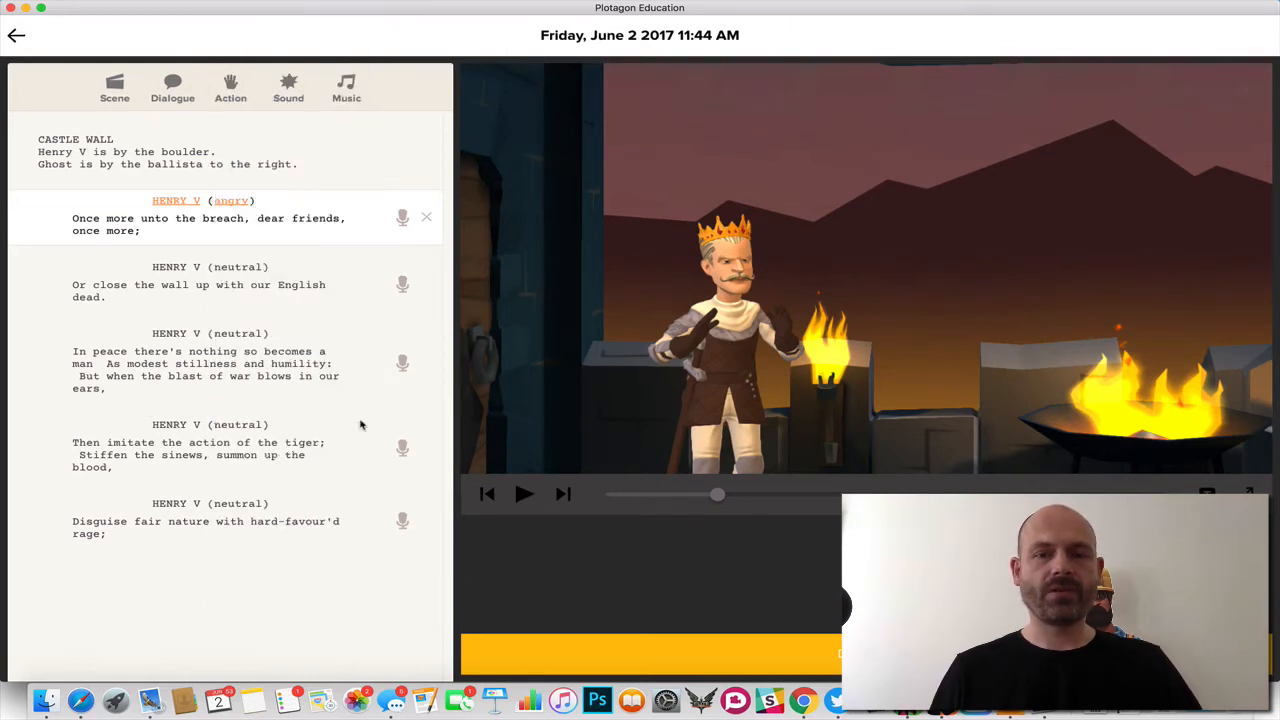
- Play the animation from the Castle Wall scene heading to preview the split dialogues, and stop the playback
click(255, 168)
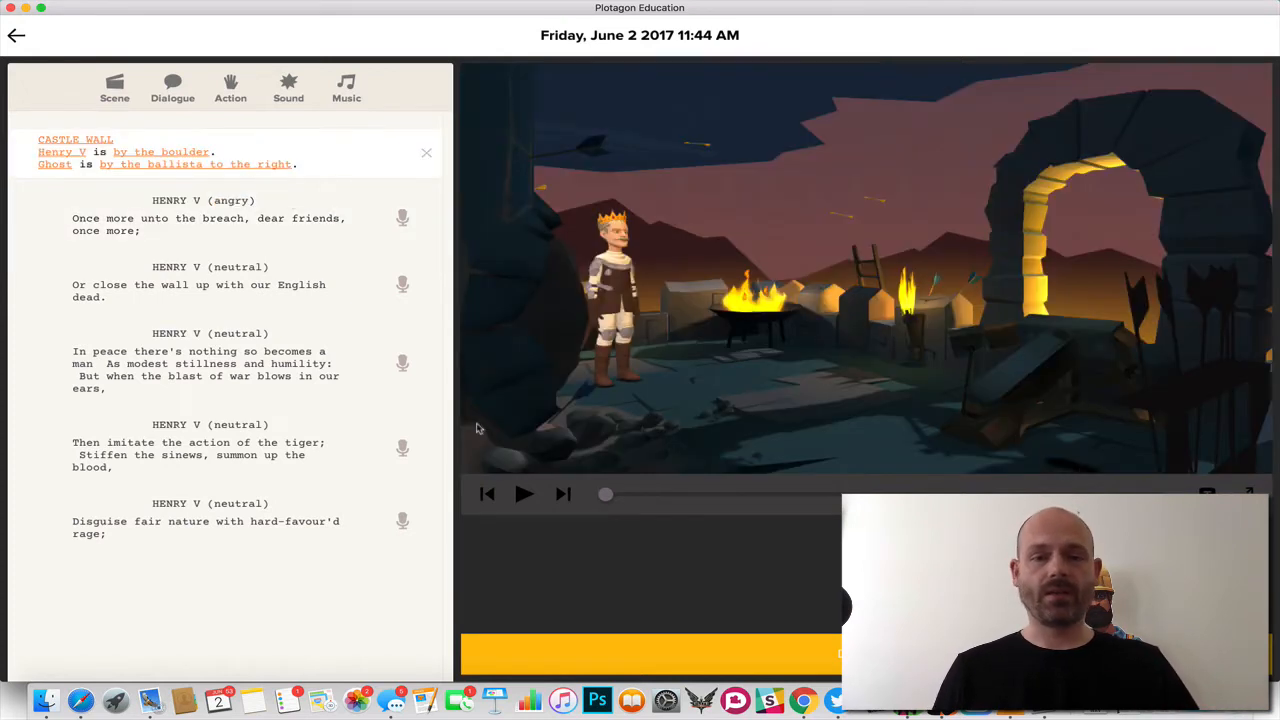
click(524, 494)
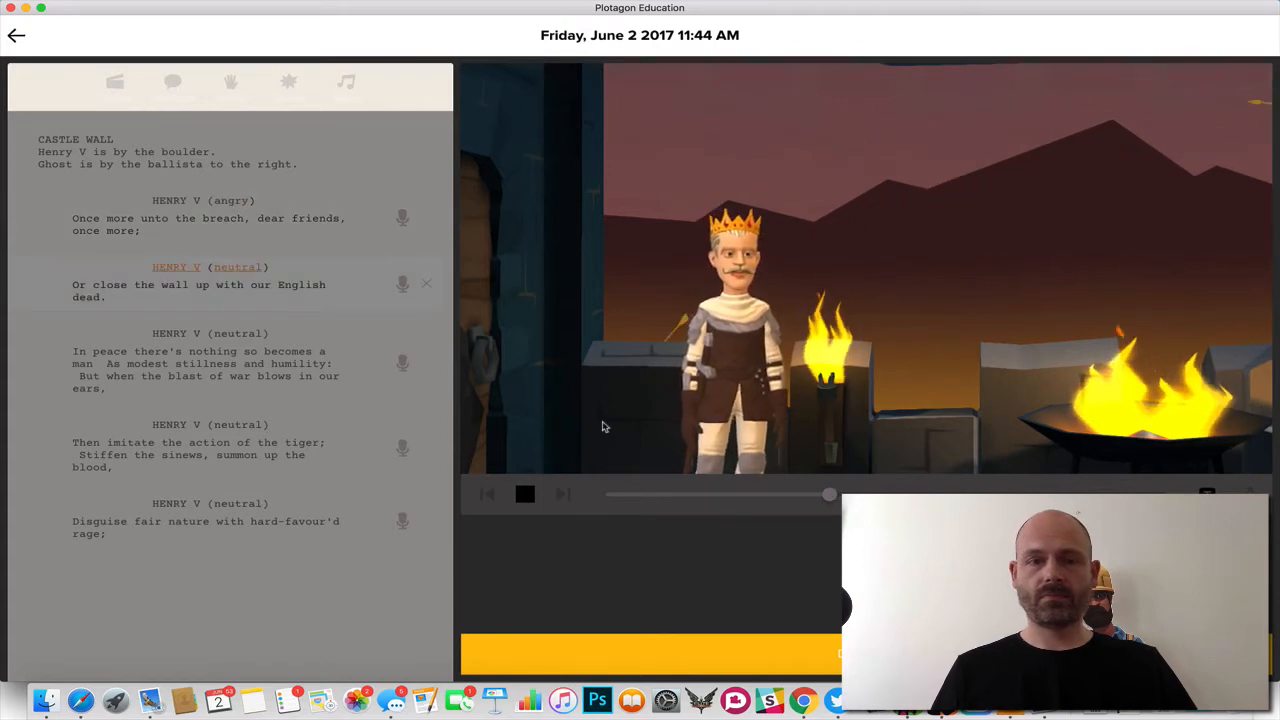
click(524, 493)
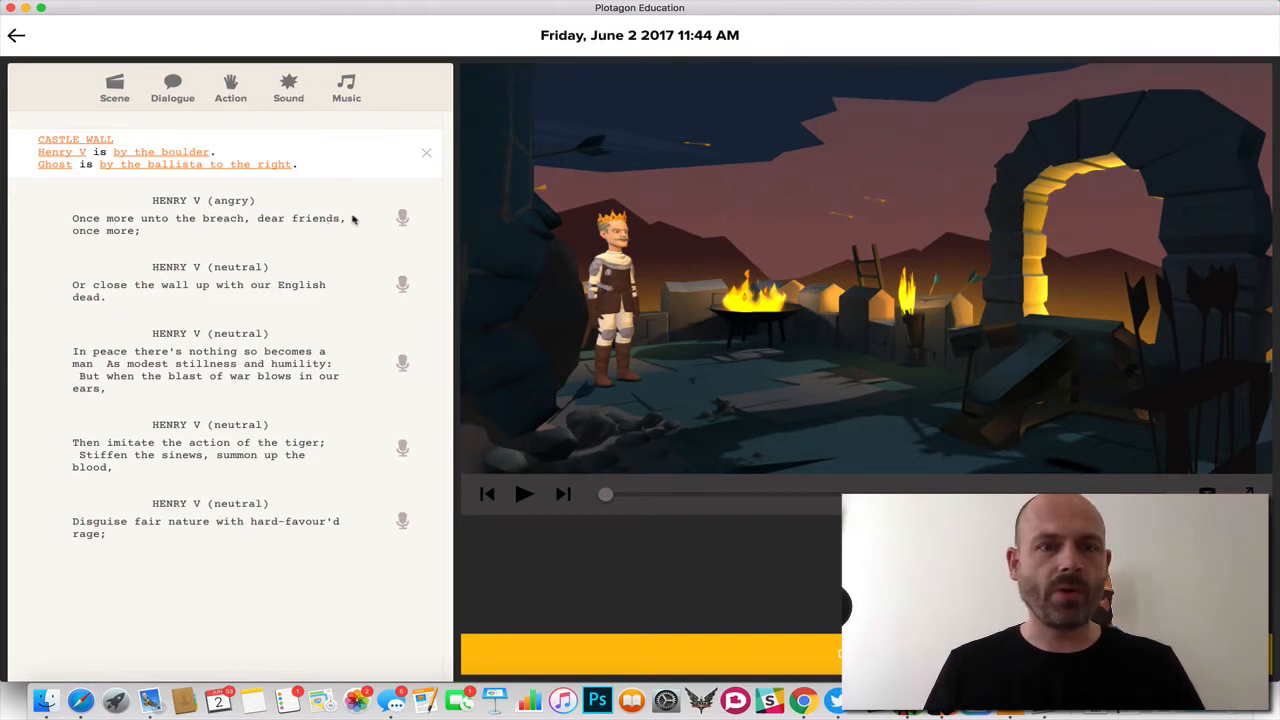
- Set the expression of the first Henry V dialogue, "Once more unto the breach", to Understanding
click(240, 203)
click(243, 200)
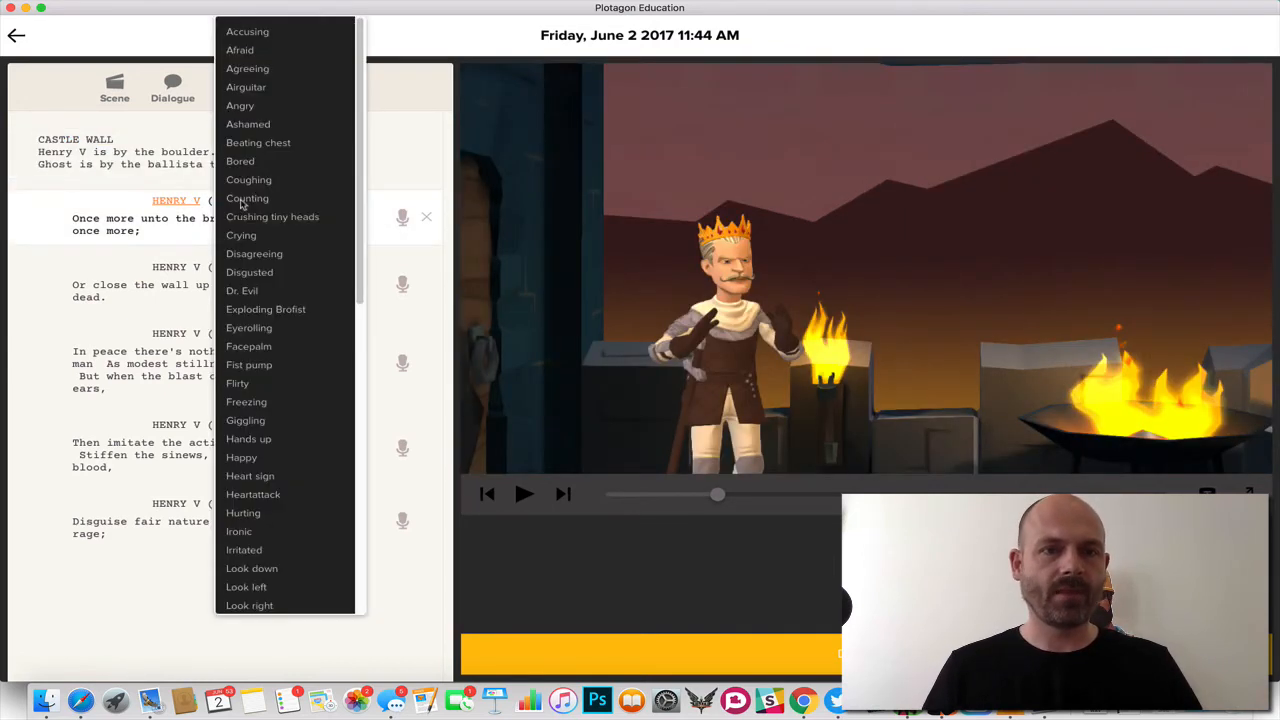
scroll(285, 340, down, 1)
scroll(285, 340, down, 10)
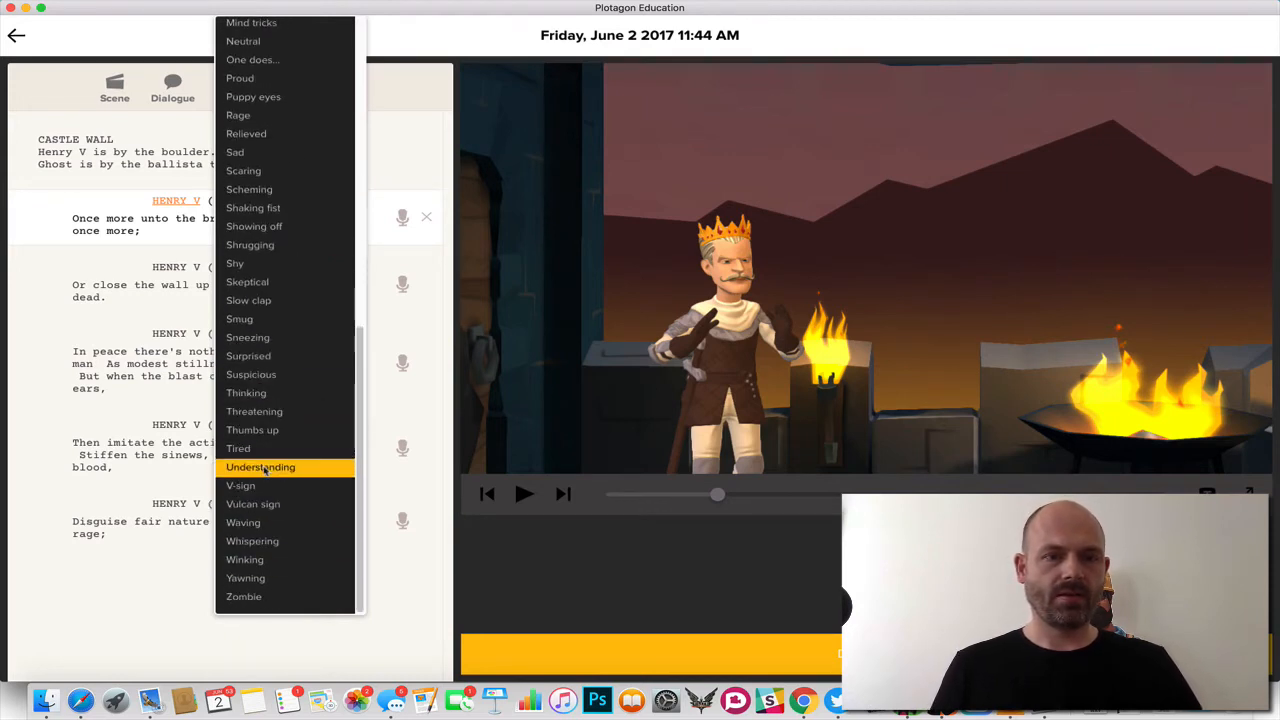
click(267, 468)
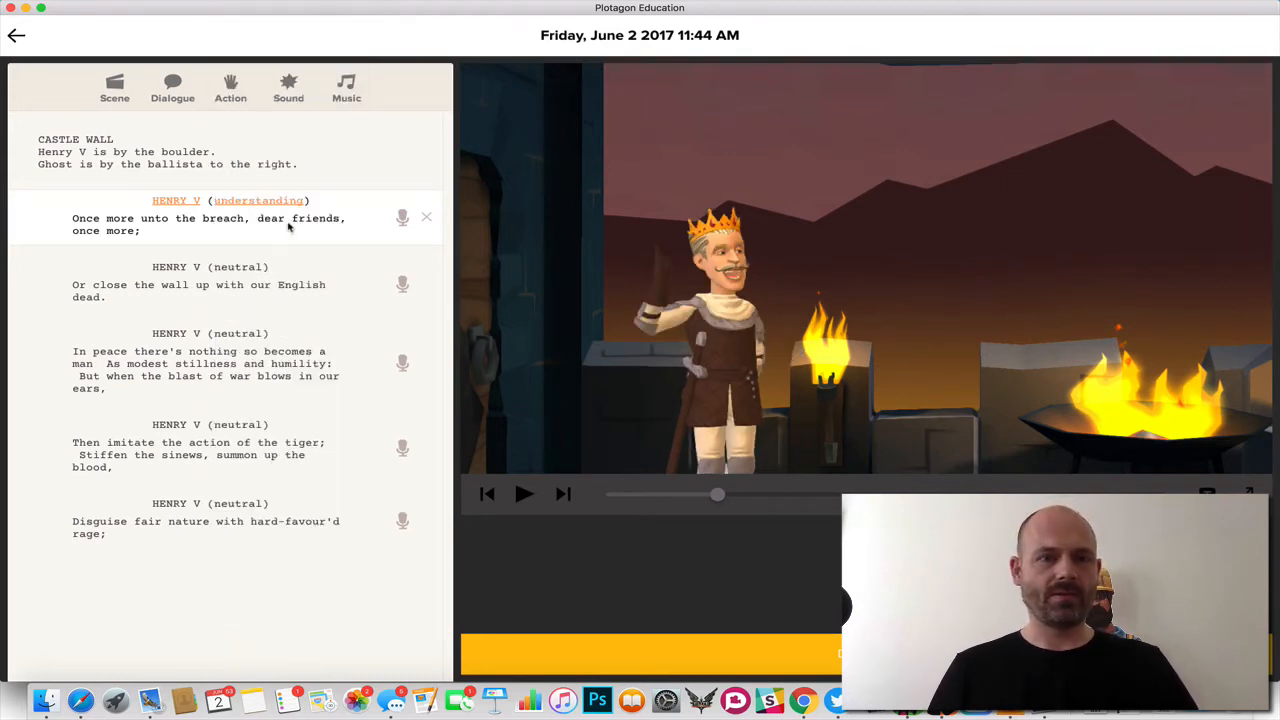
- Set the expression of the second dialogue, "Or close the wall up with our English dead.", to Fist pump
click(258, 288)
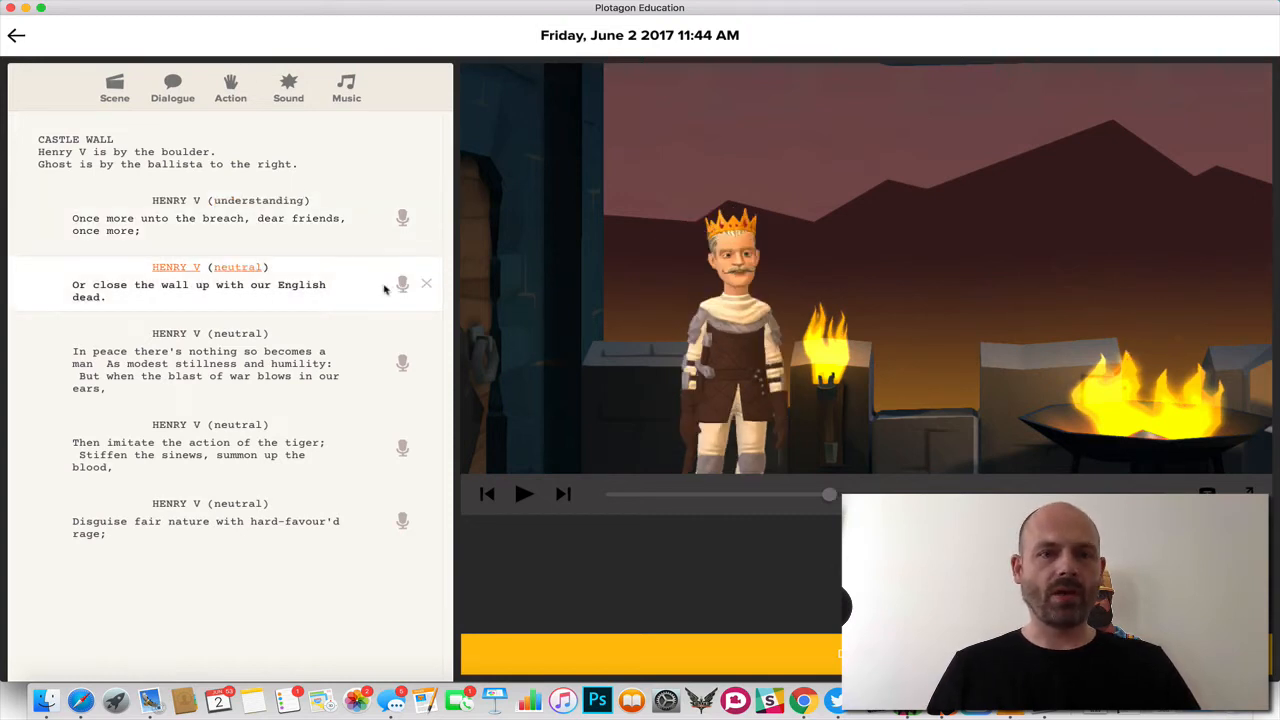
click(254, 267)
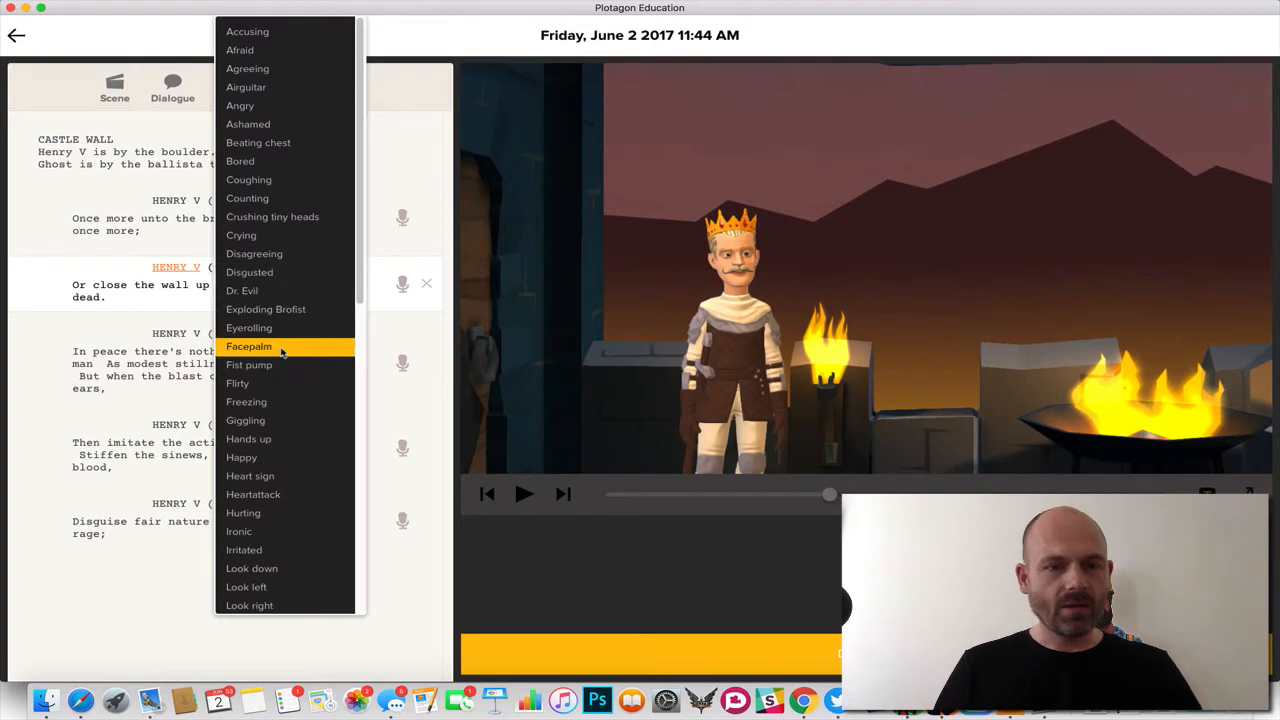
scroll(282, 350, down, 3)
scroll(282, 350, up, 1)
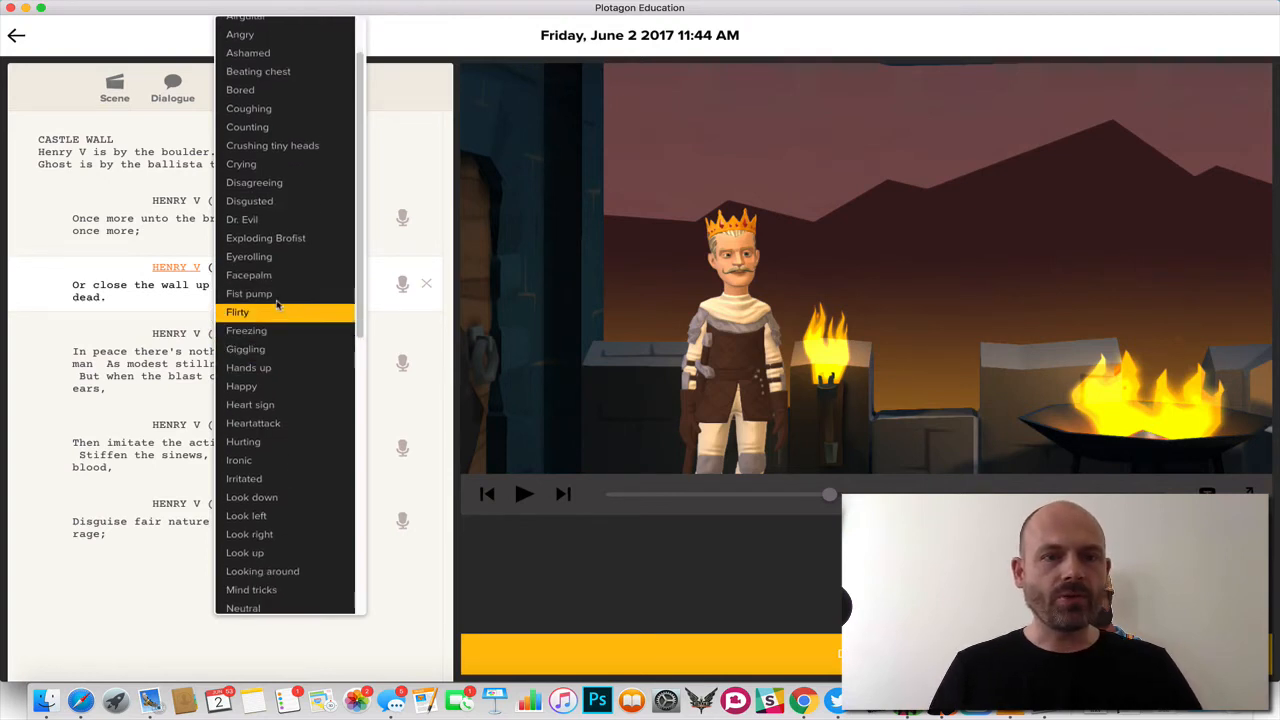
click(278, 296)
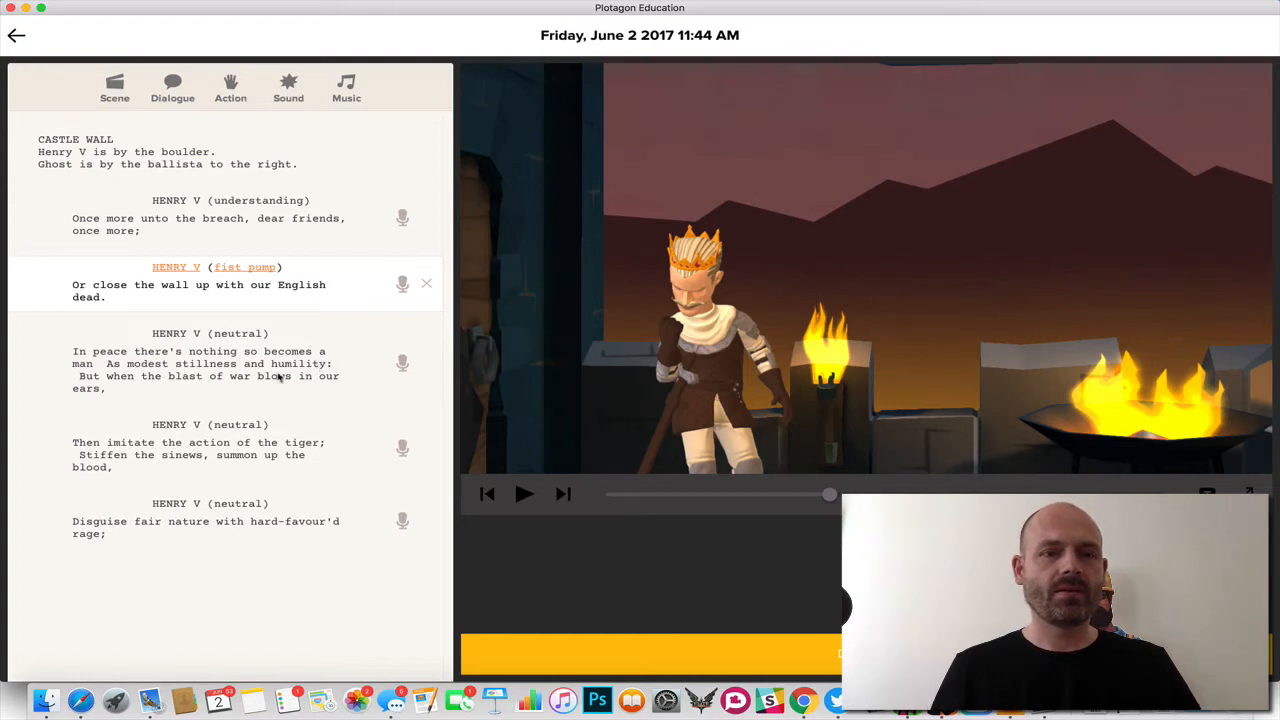
- Set the expression of the third dialogue, "In peace there's nothing so becomes a man", to Shy
click(250, 362)
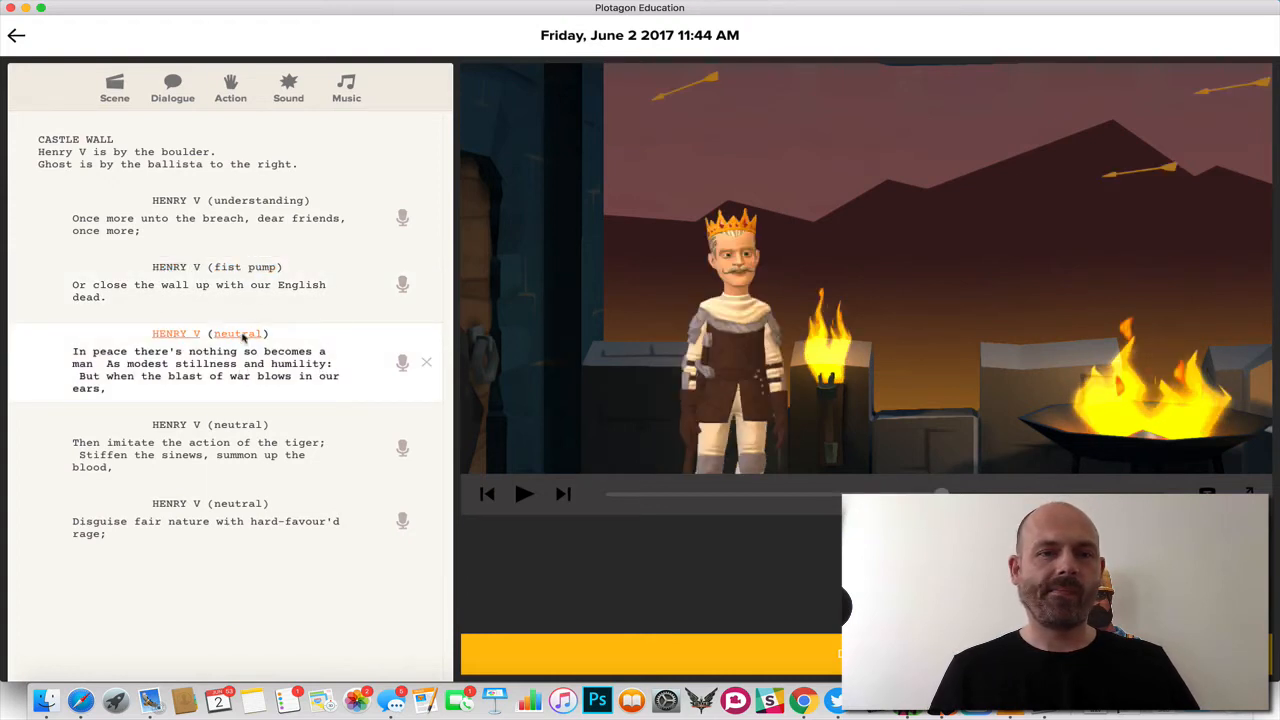
click(242, 336)
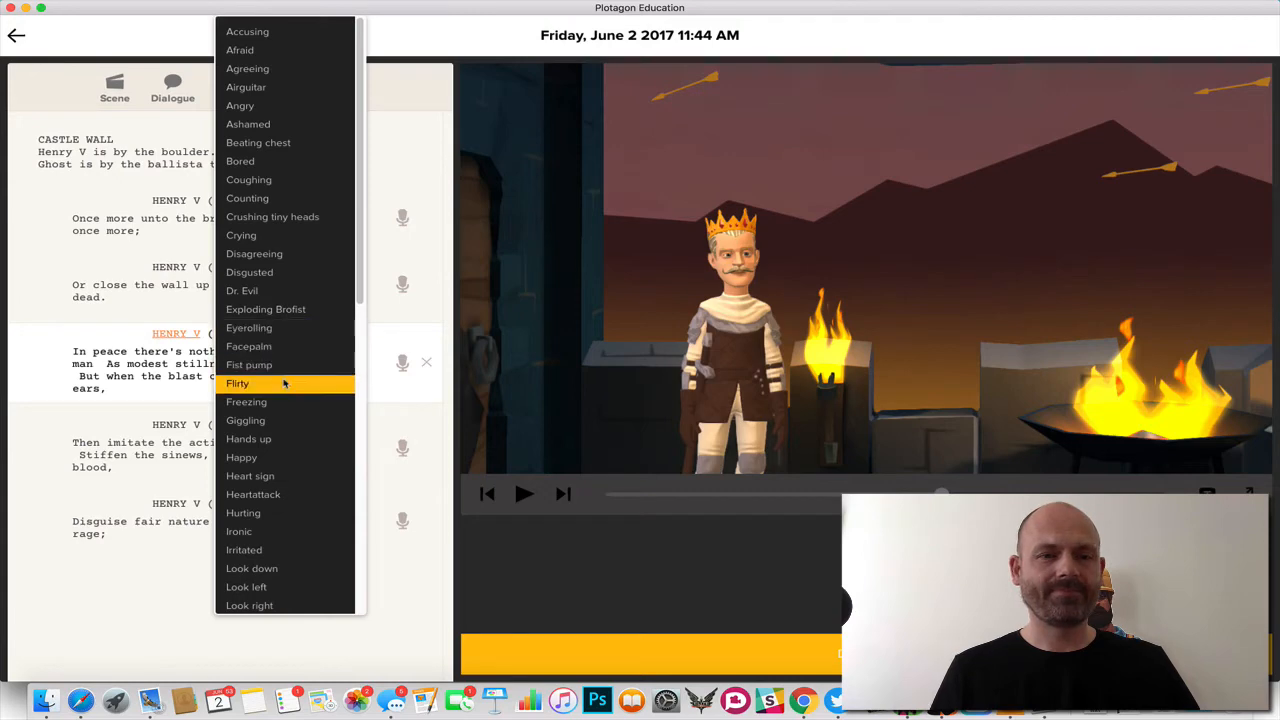
scroll(284, 380, down, 10)
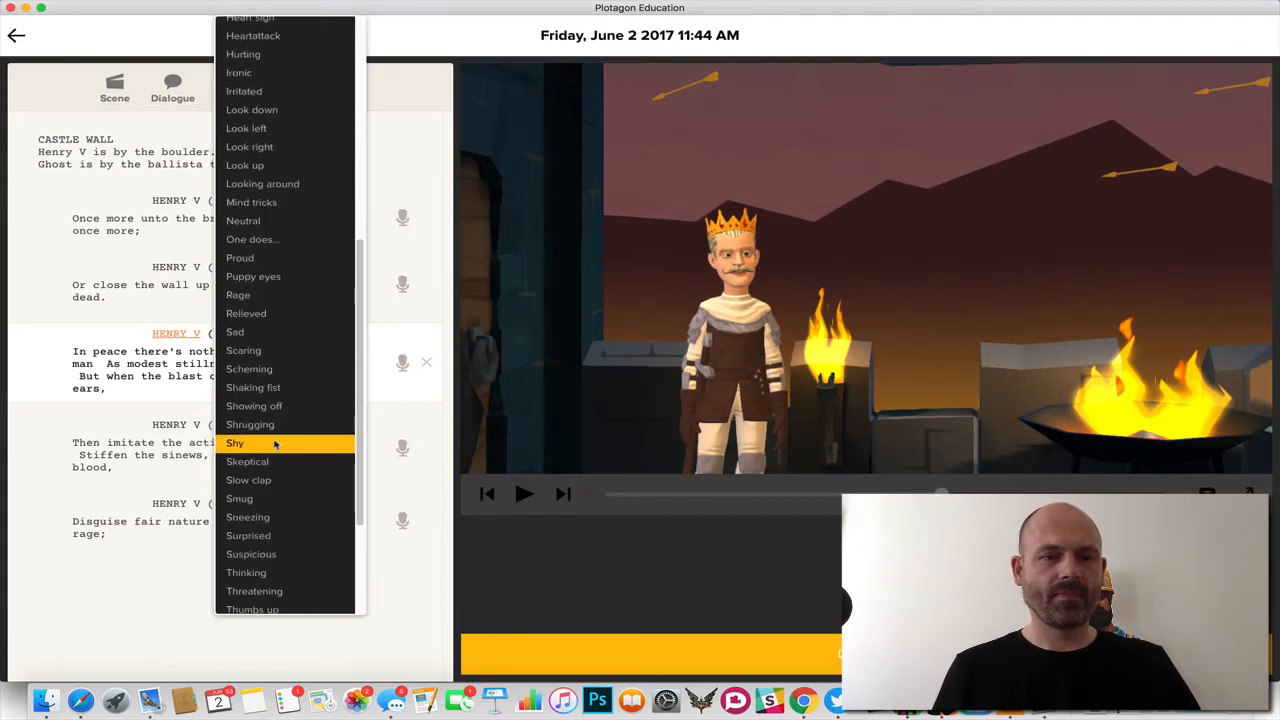
click(276, 445)
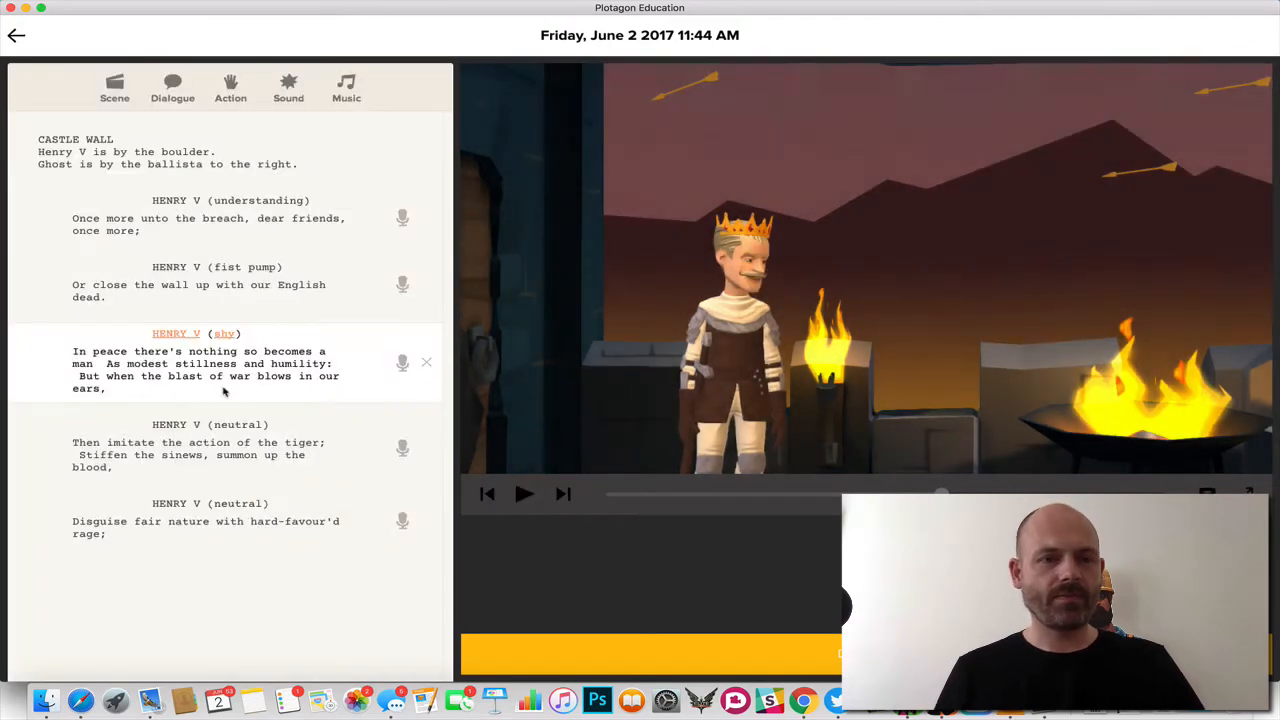
- Move "But when the blast of war blows in our ears," out of the third dialogue into a new Henry V dialogue block directly below it
click(200, 377)
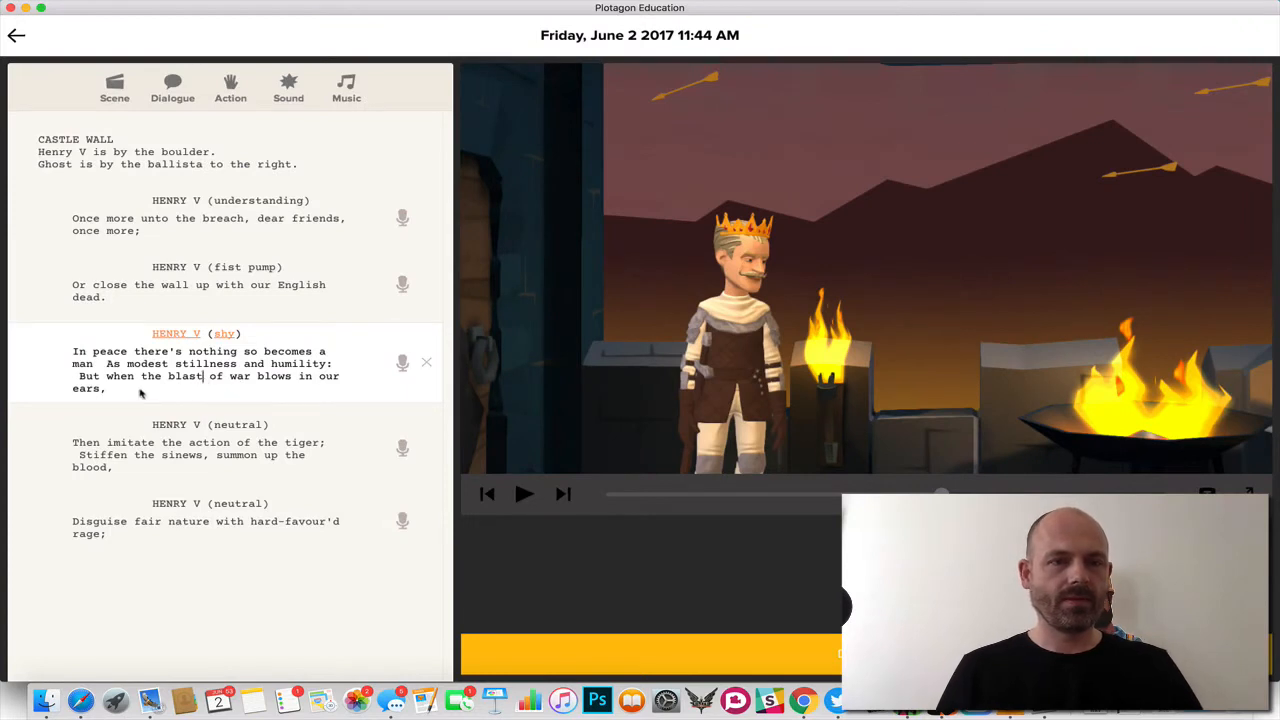
click(109, 390)
drag(106, 390, 78, 377)
key(cmd+c)
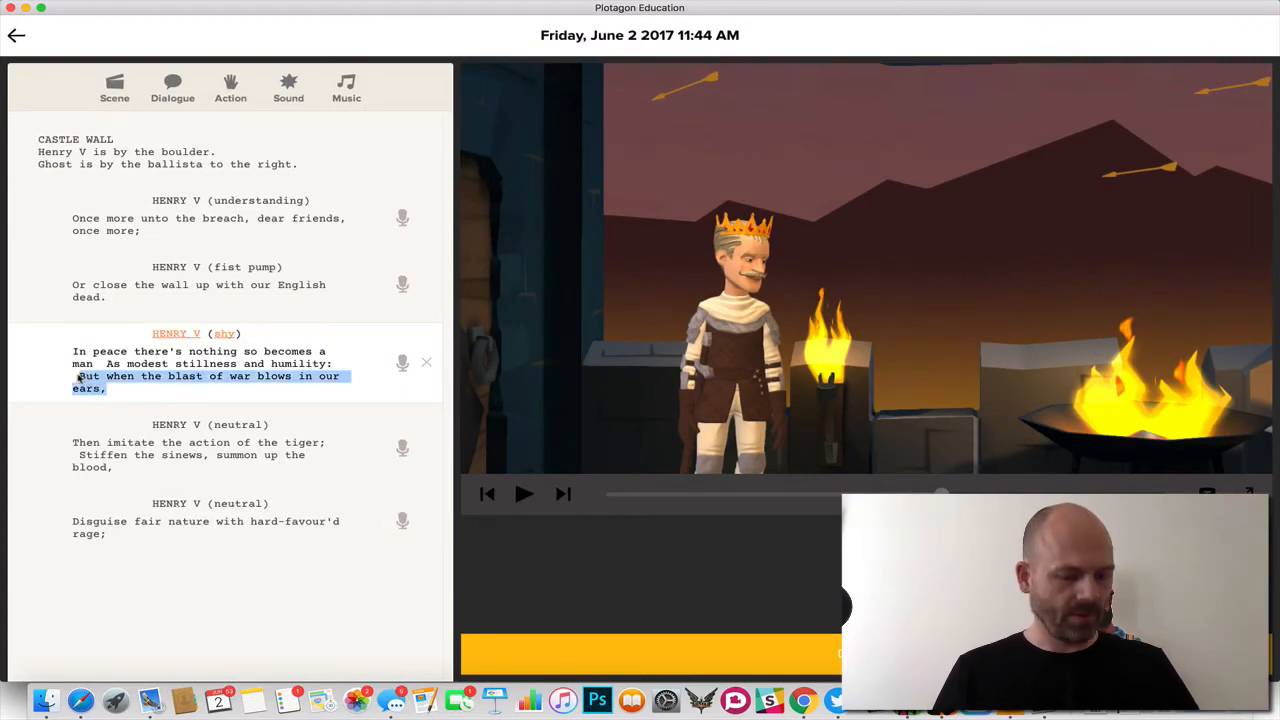
key(BackSpace)
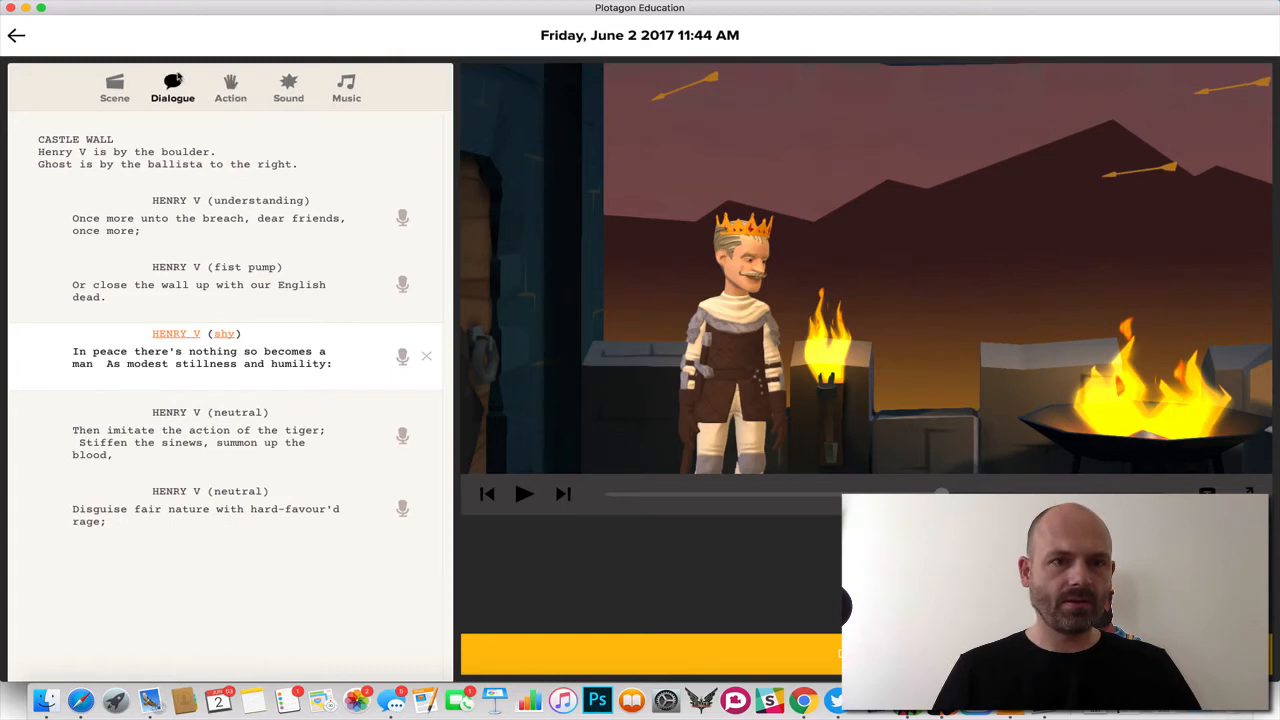
click(173, 82)
click(188, 413)
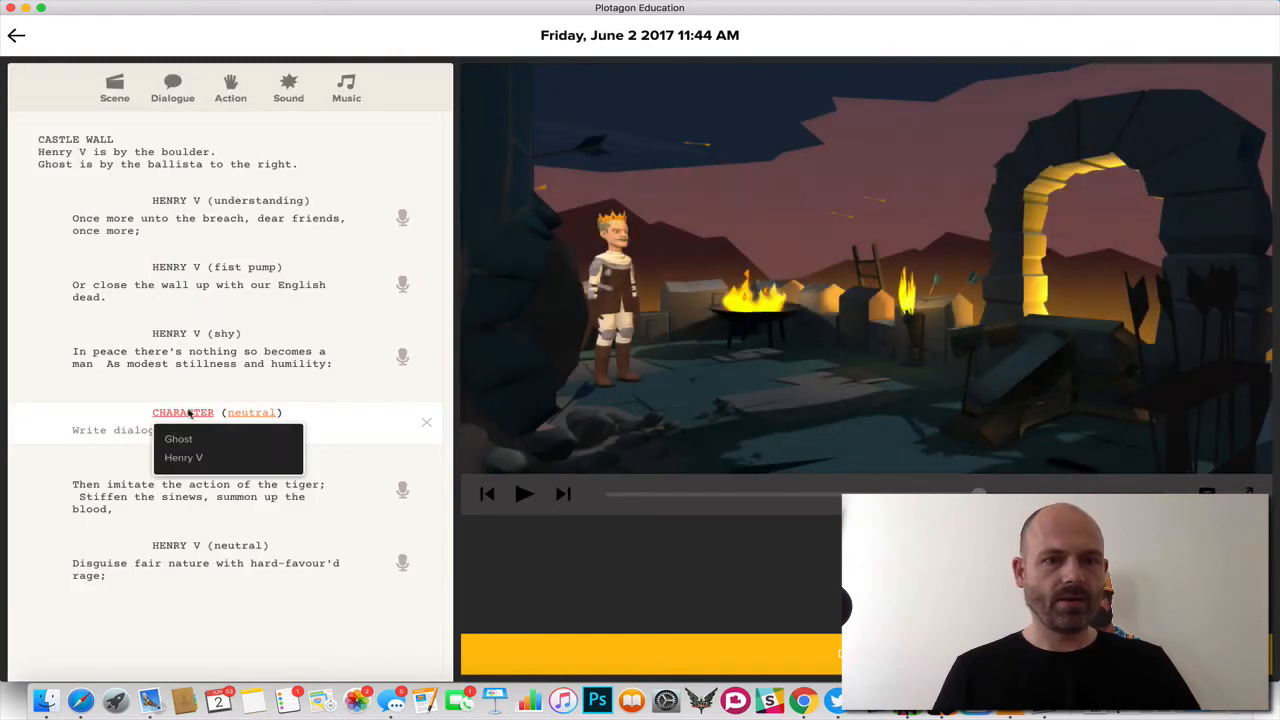
click(186, 456)
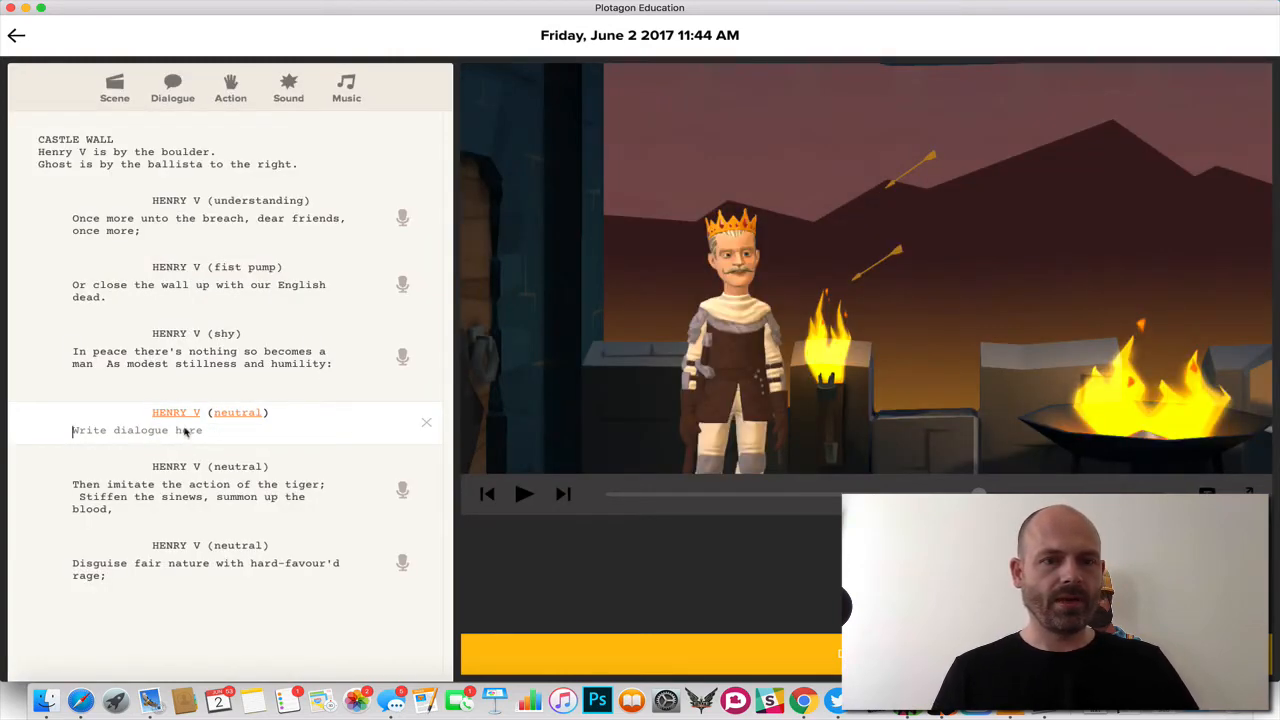
key(cmd+v)
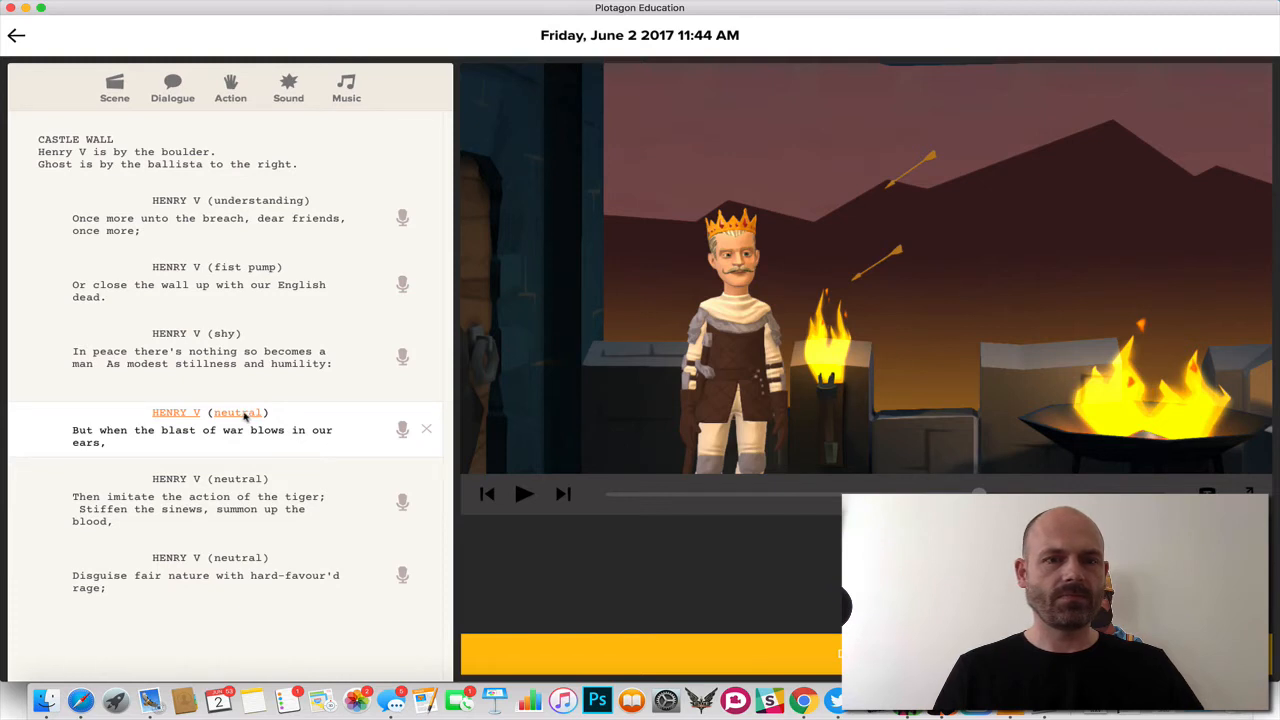
- Set the expression of the "But when the blast of war" dialogue to Smug
click(245, 413)
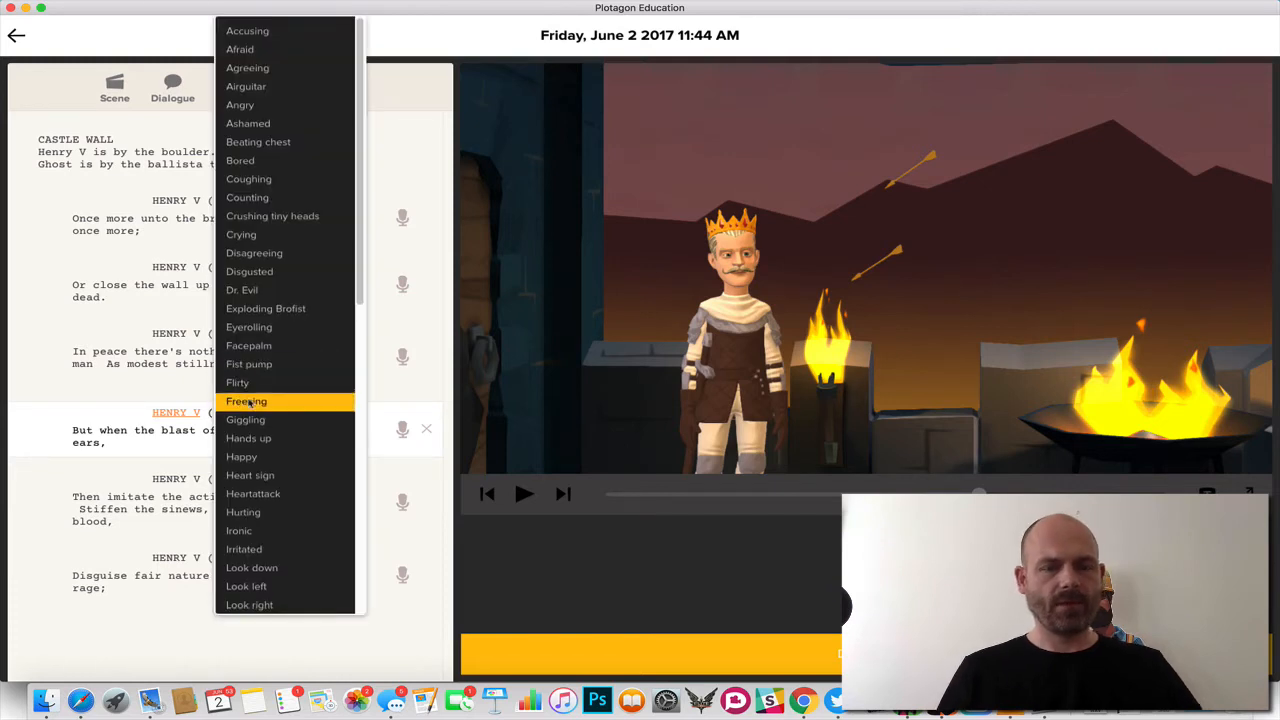
scroll(250, 408, down, 3)
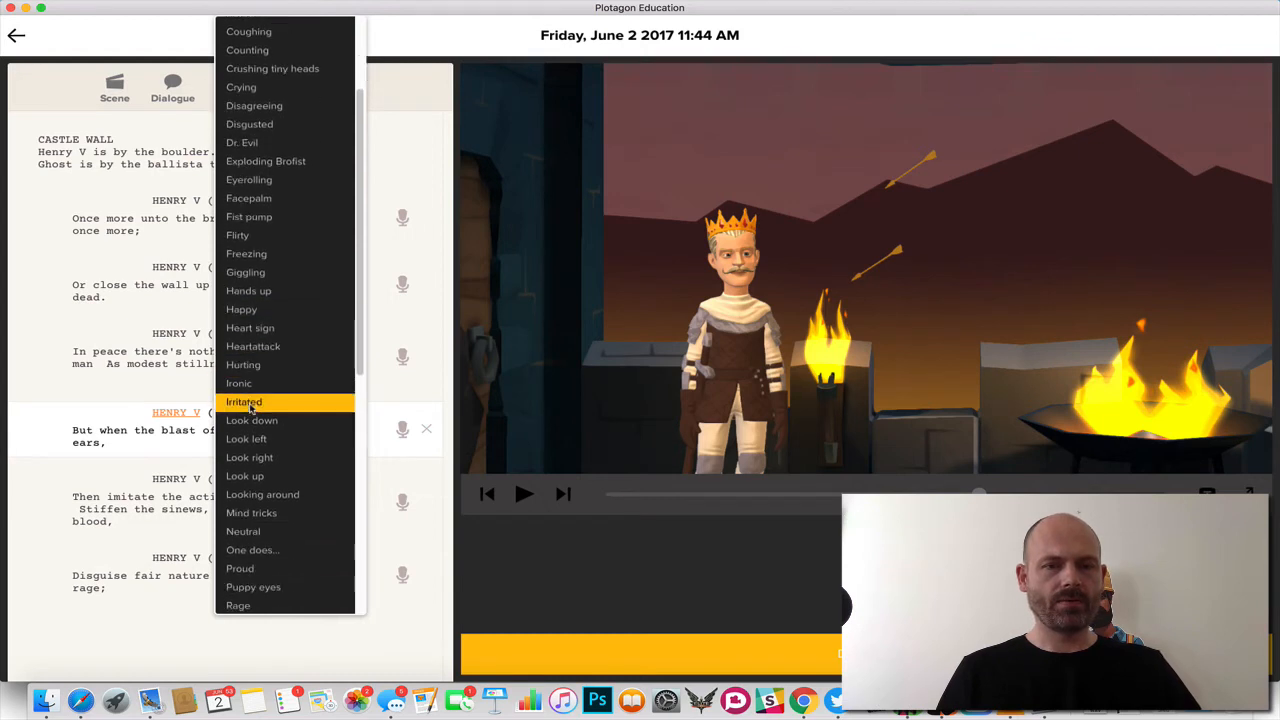
scroll(250, 408, down, 10)
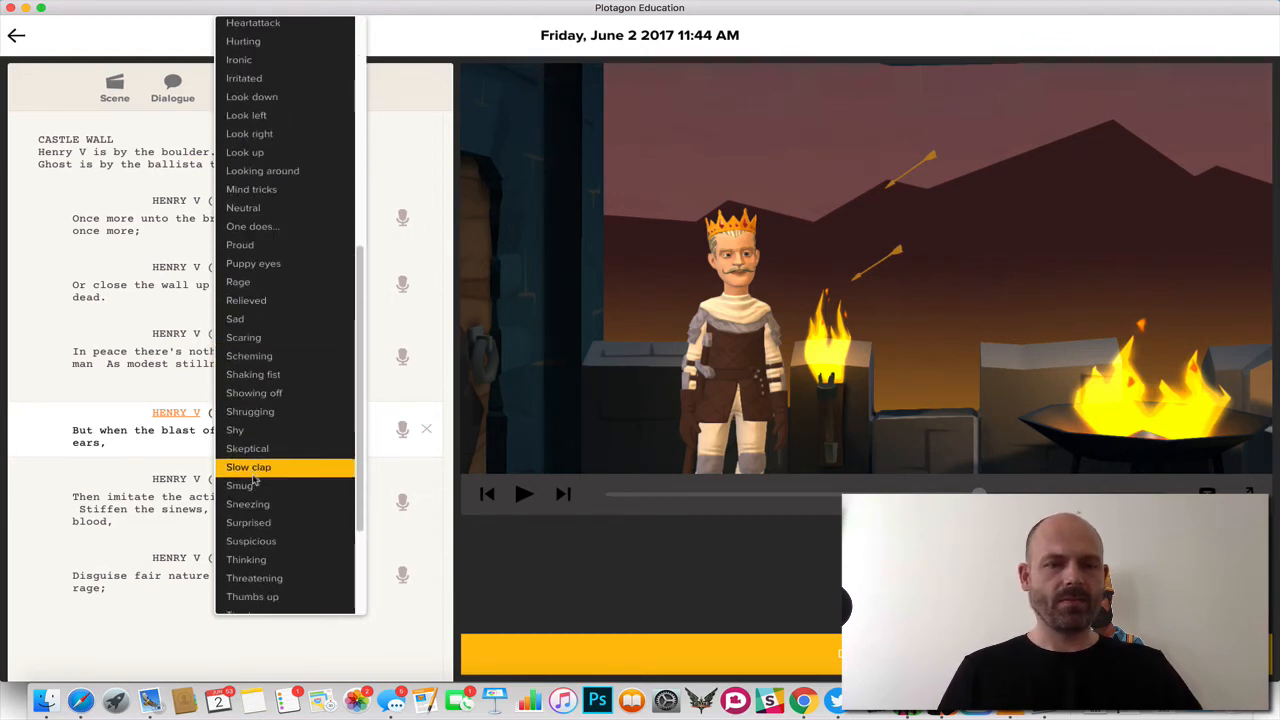
click(255, 486)
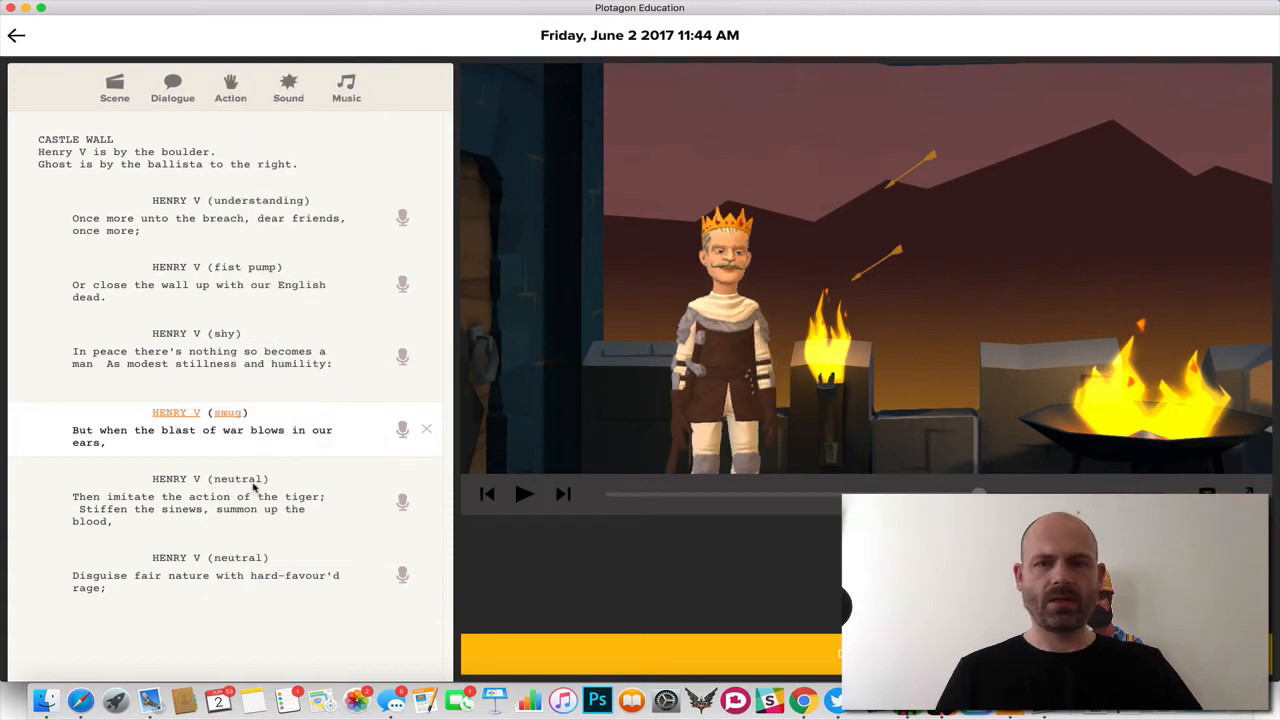
- Set the expression of the "But when the blast of war" dialogue to Shaking fist
click(232, 414)
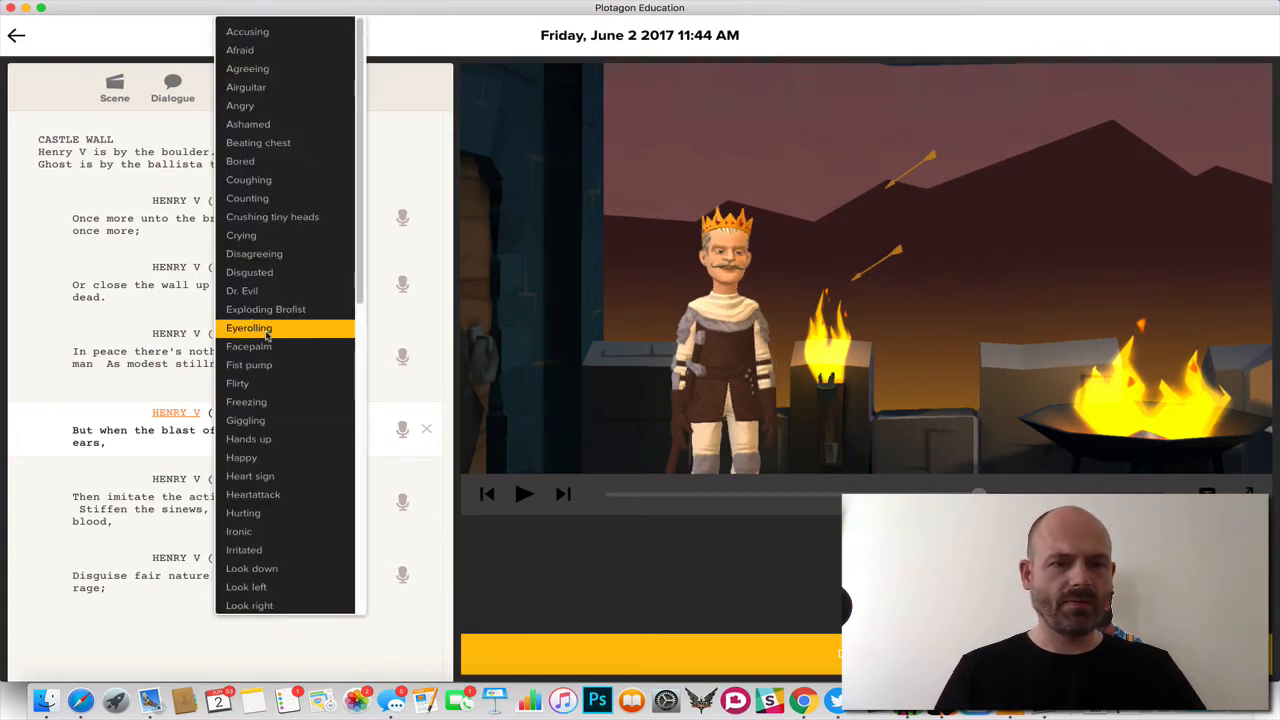
scroll(262, 345, down, 8)
scroll(266, 342, down, 3)
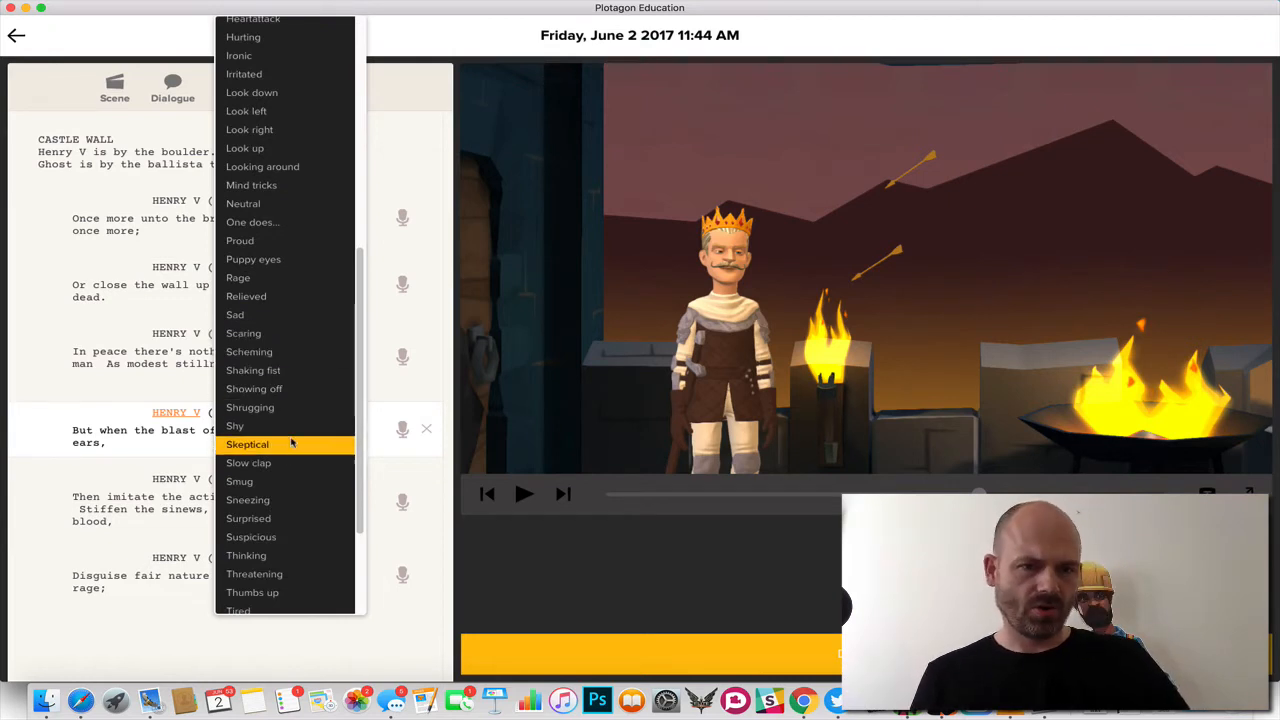
click(289, 372)
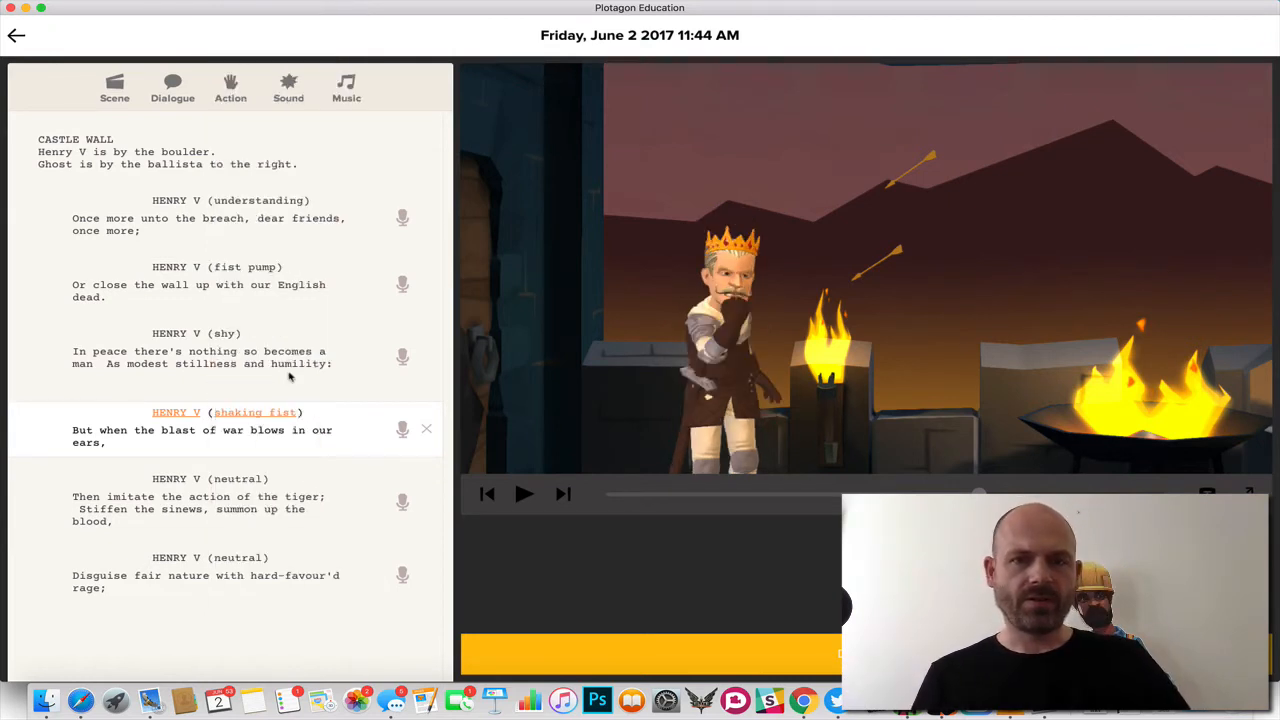
- Set the expression of the "Then imitate the action of the tiger" dialogue to Scaring
click(216, 507)
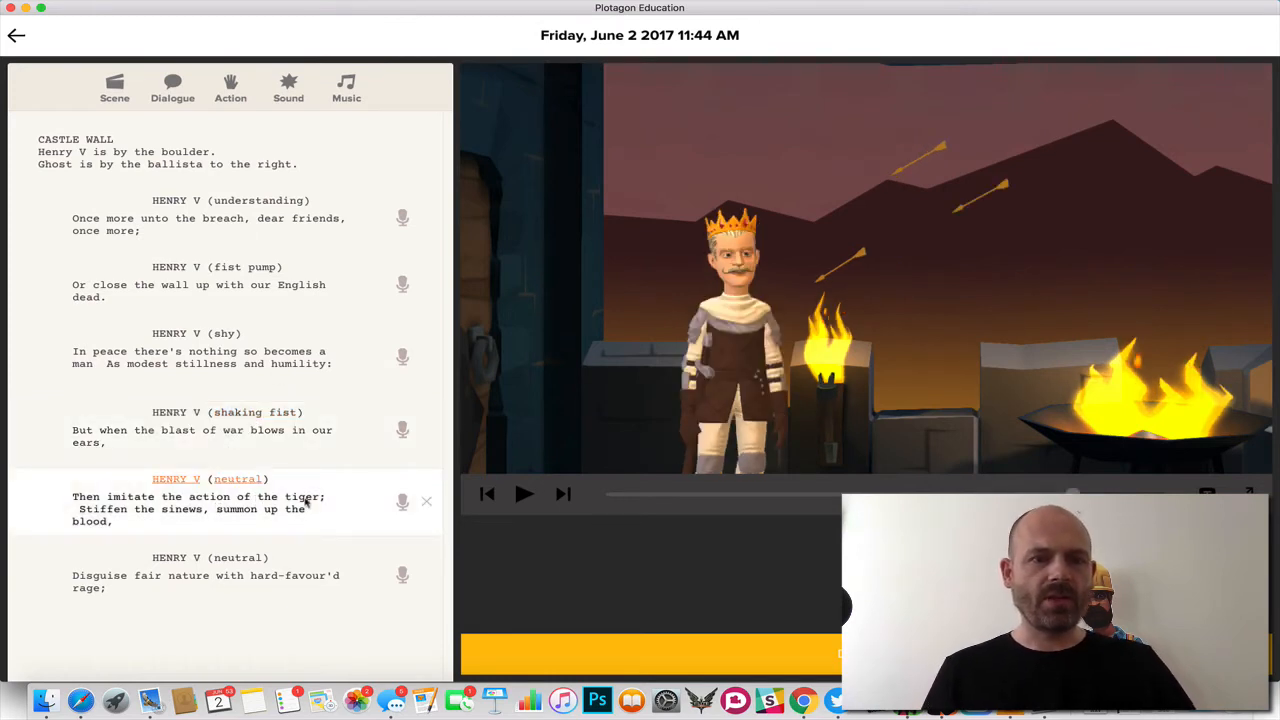
click(250, 481)
scroll(275, 436, down, 10)
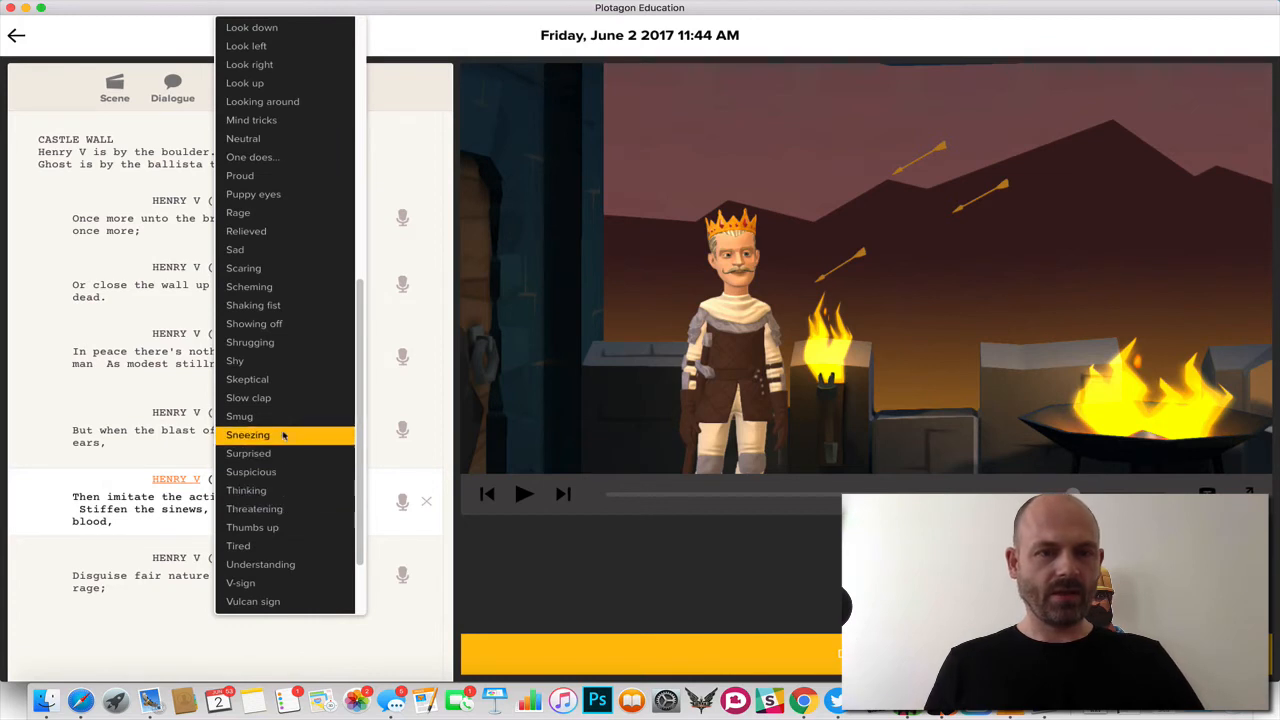
click(281, 276)
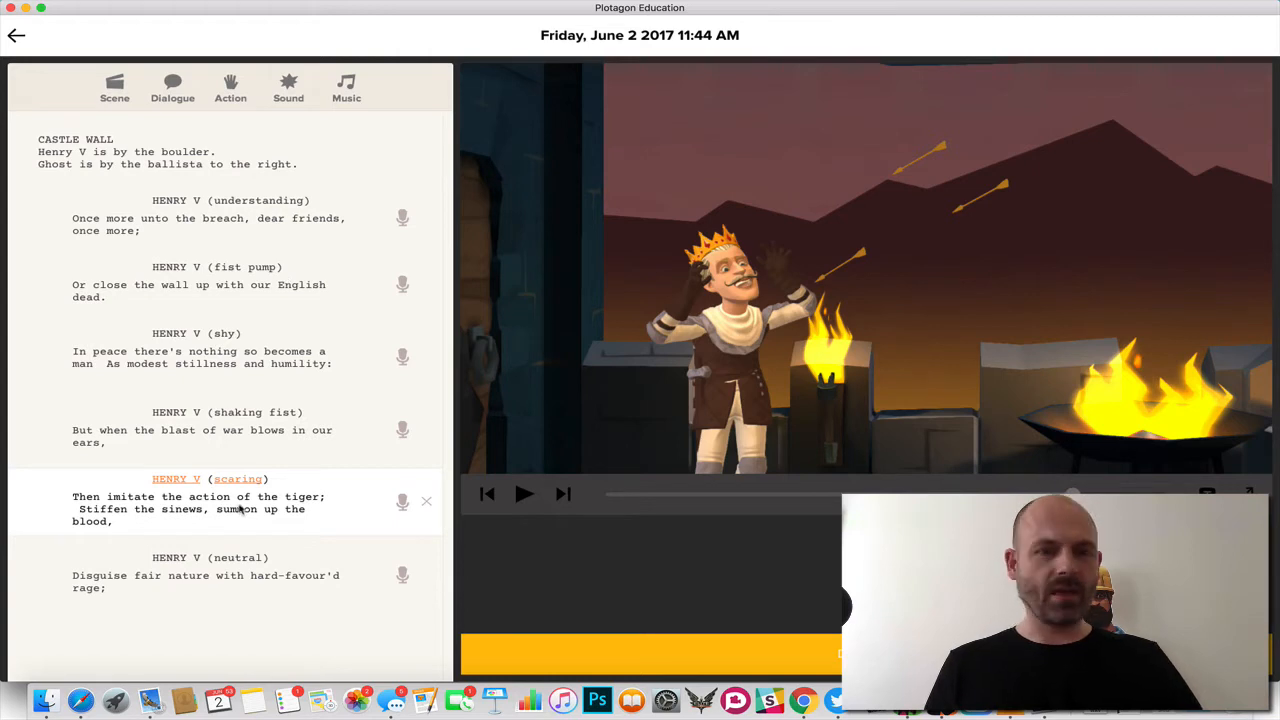
- Set the expression of the last dialogue, "Disguise fair nature with hard-favour'd rage", to Exploding Brofist
click(245, 575)
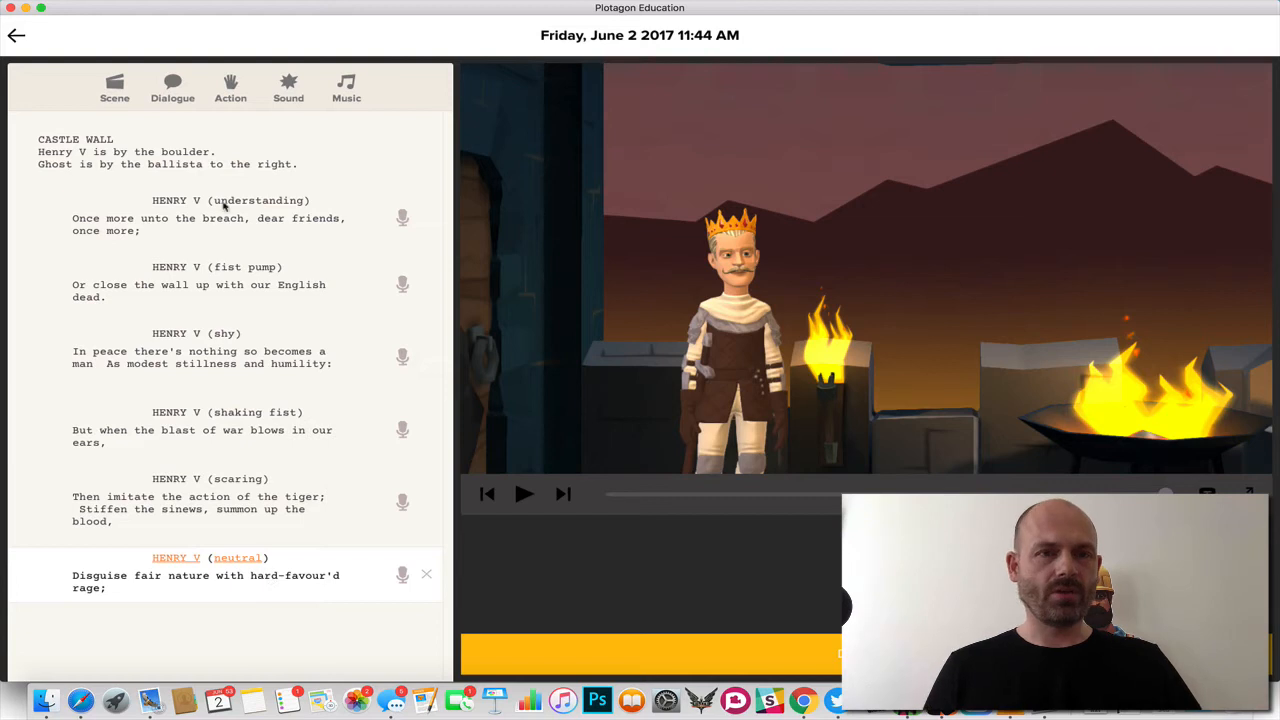
click(245, 561)
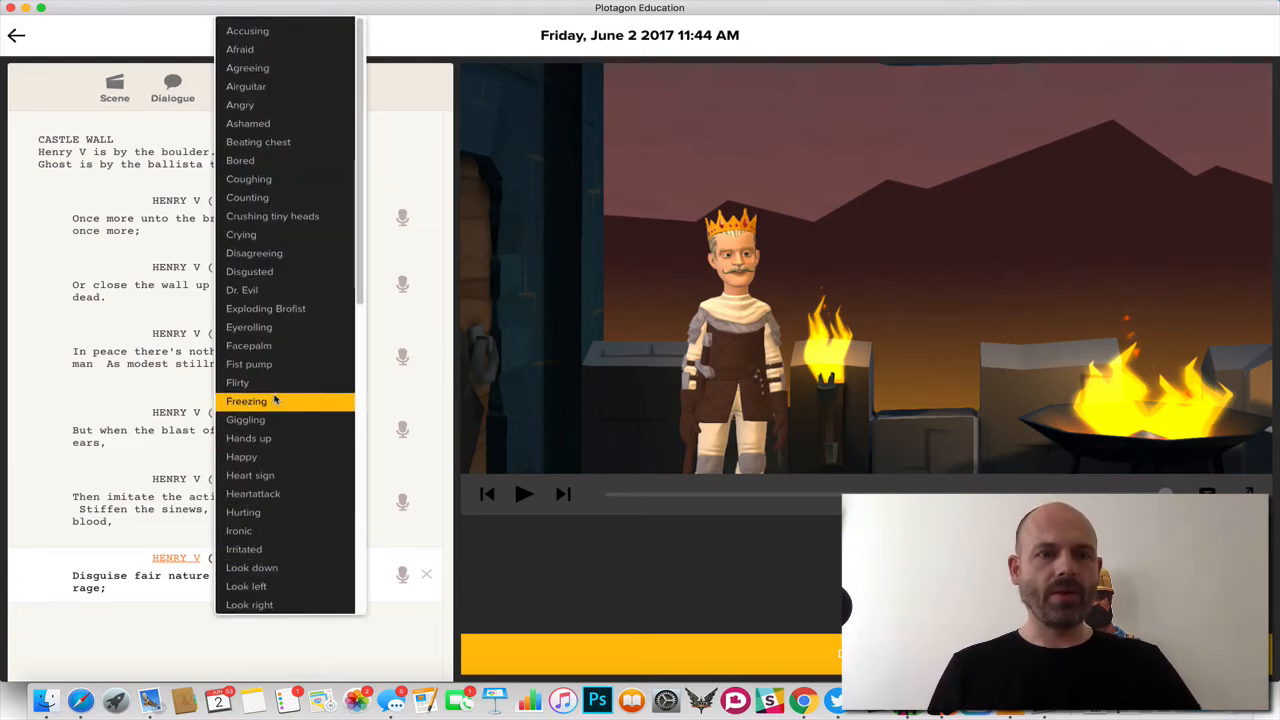
click(288, 312)
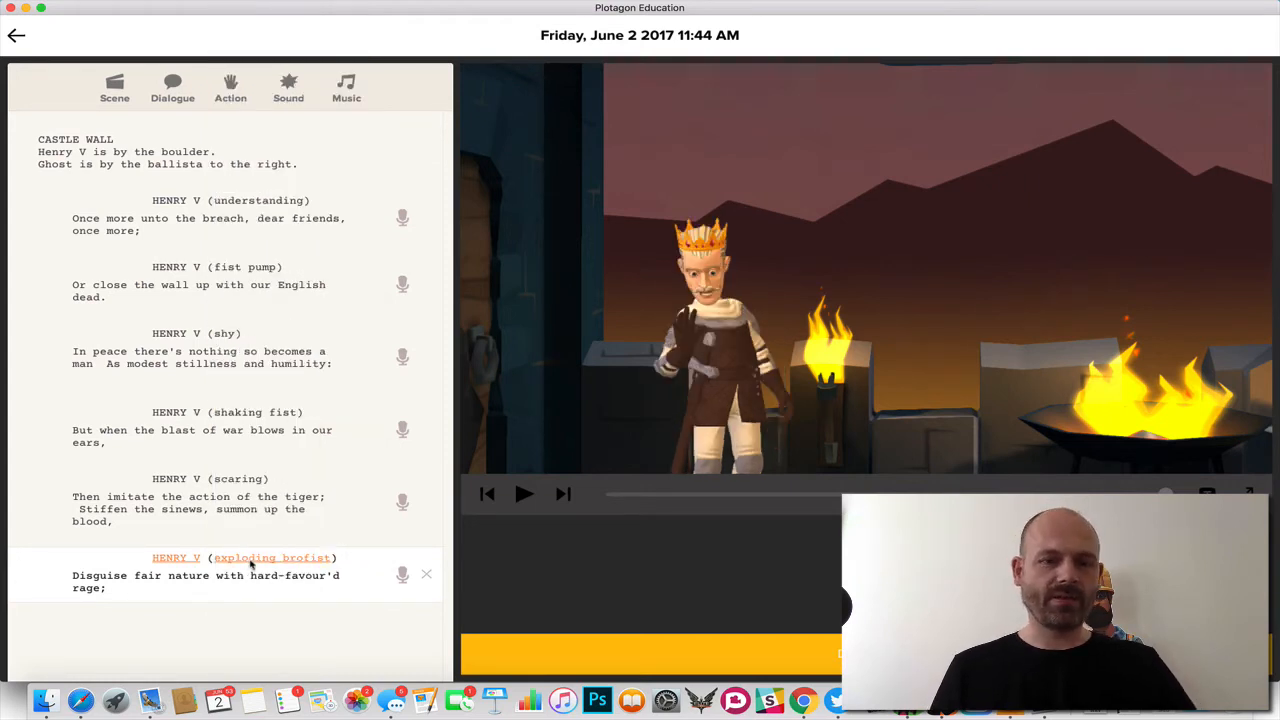
- Review the pose of each earlier Henry V dialogue back to the Castle Wall heading and play the scene from its start
click(251, 510)
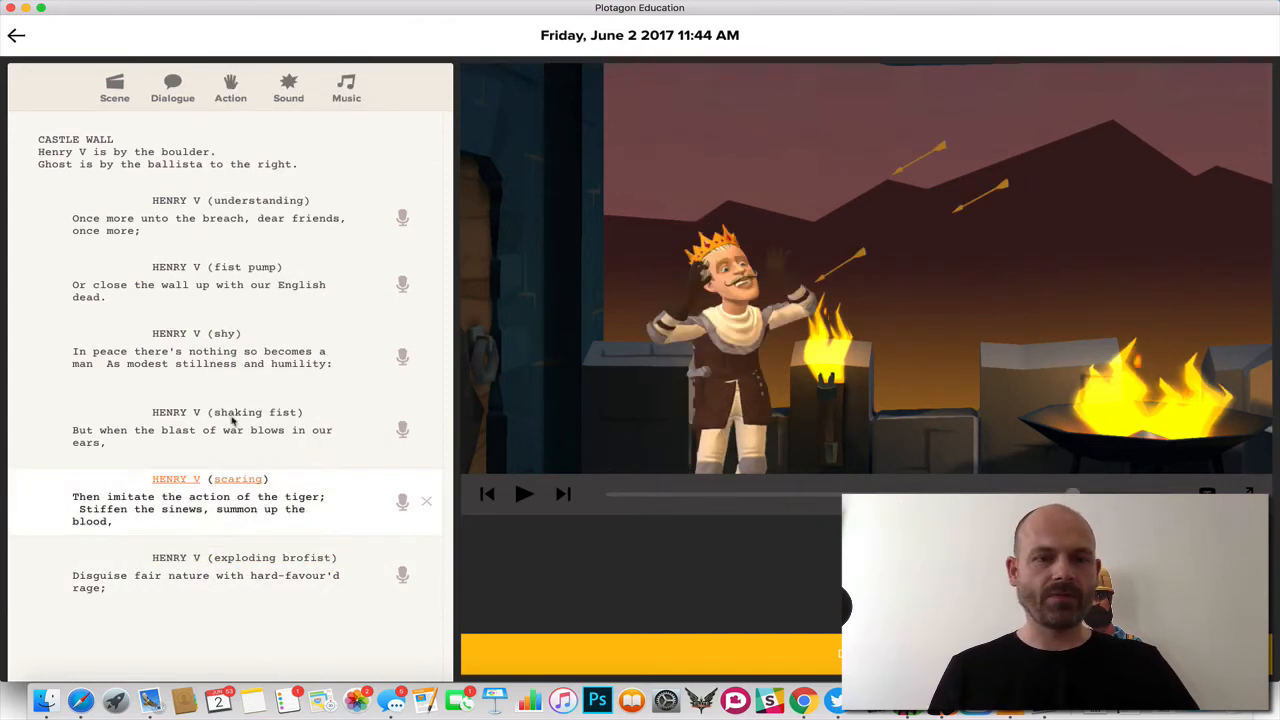
click(233, 428)
click(228, 343)
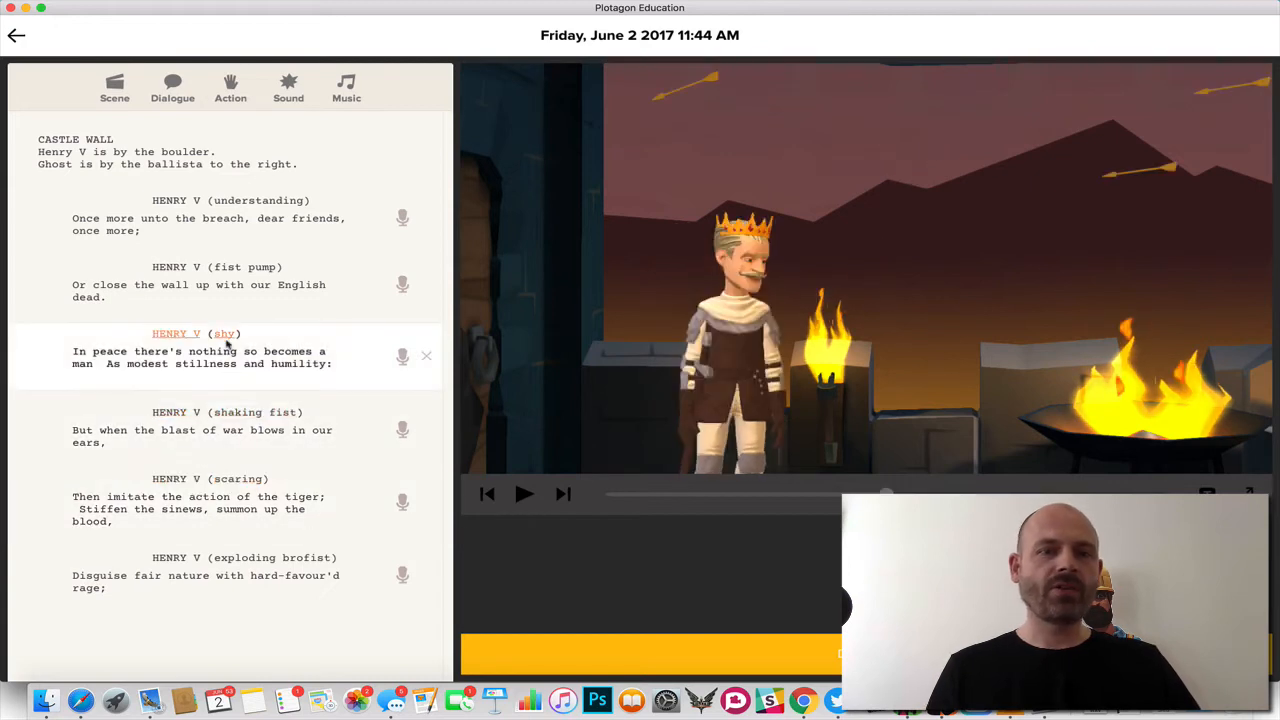
click(236, 285)
click(246, 230)
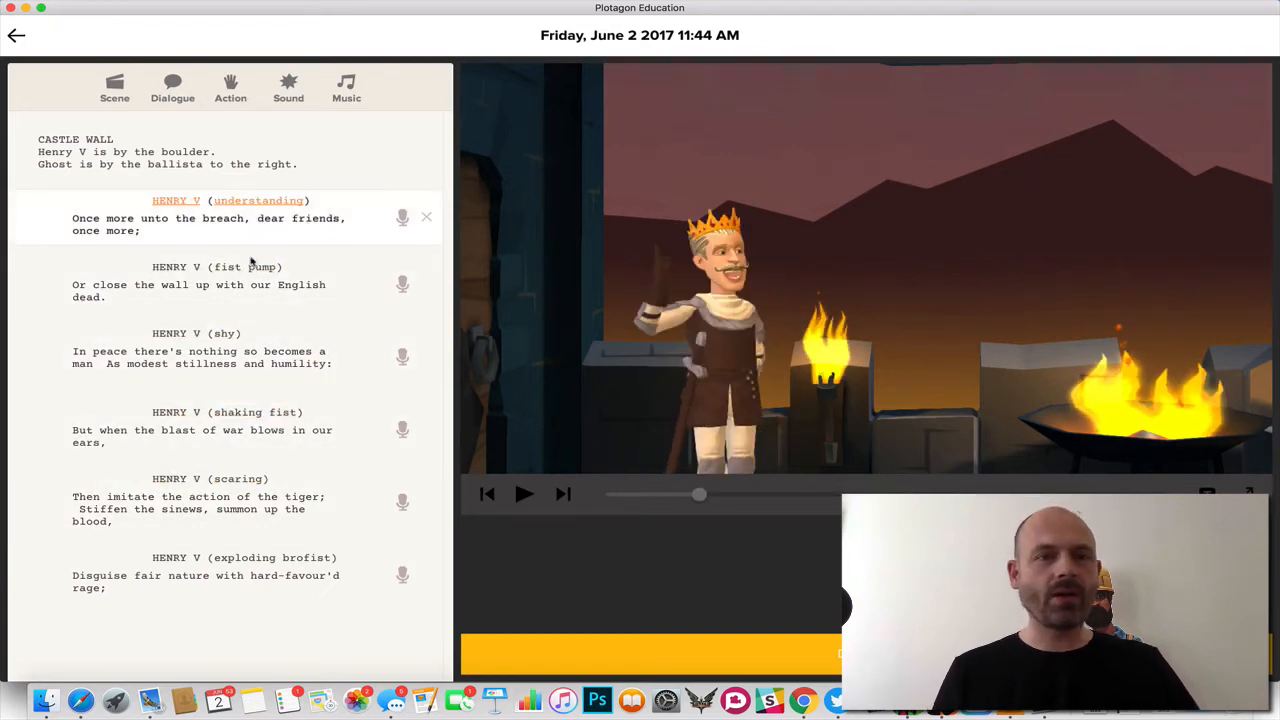
click(258, 163)
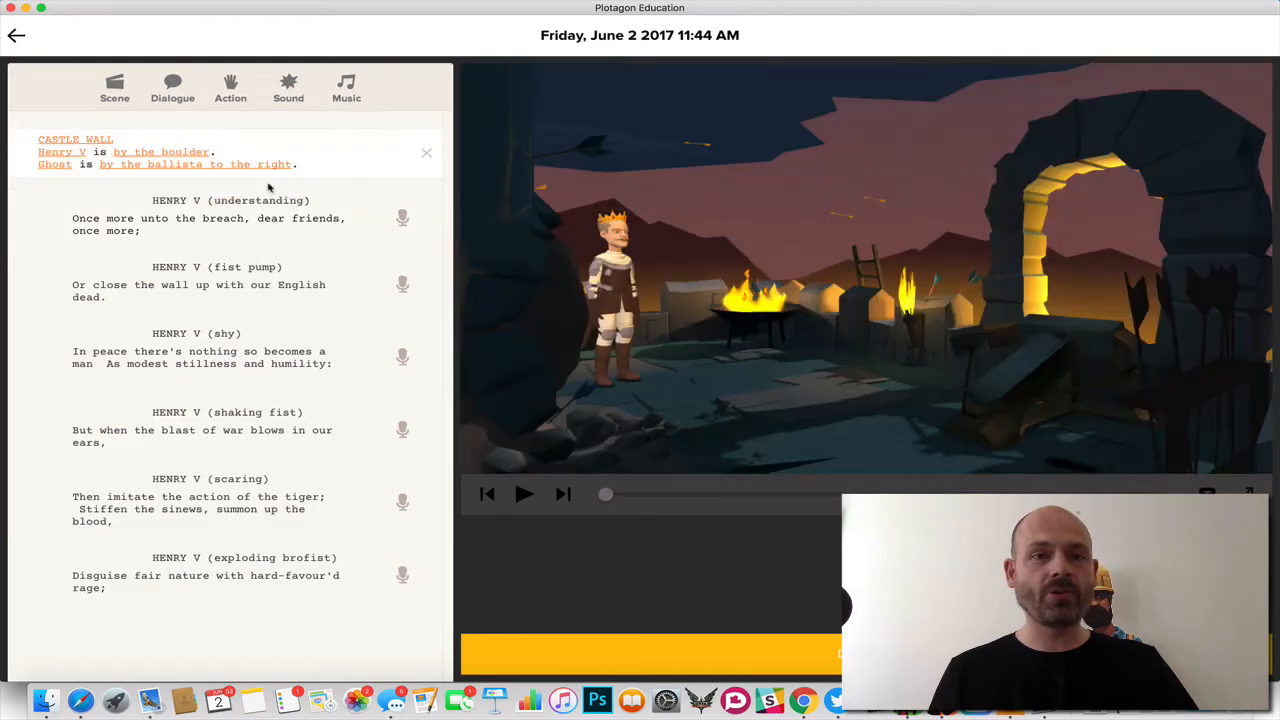
click(523, 496)
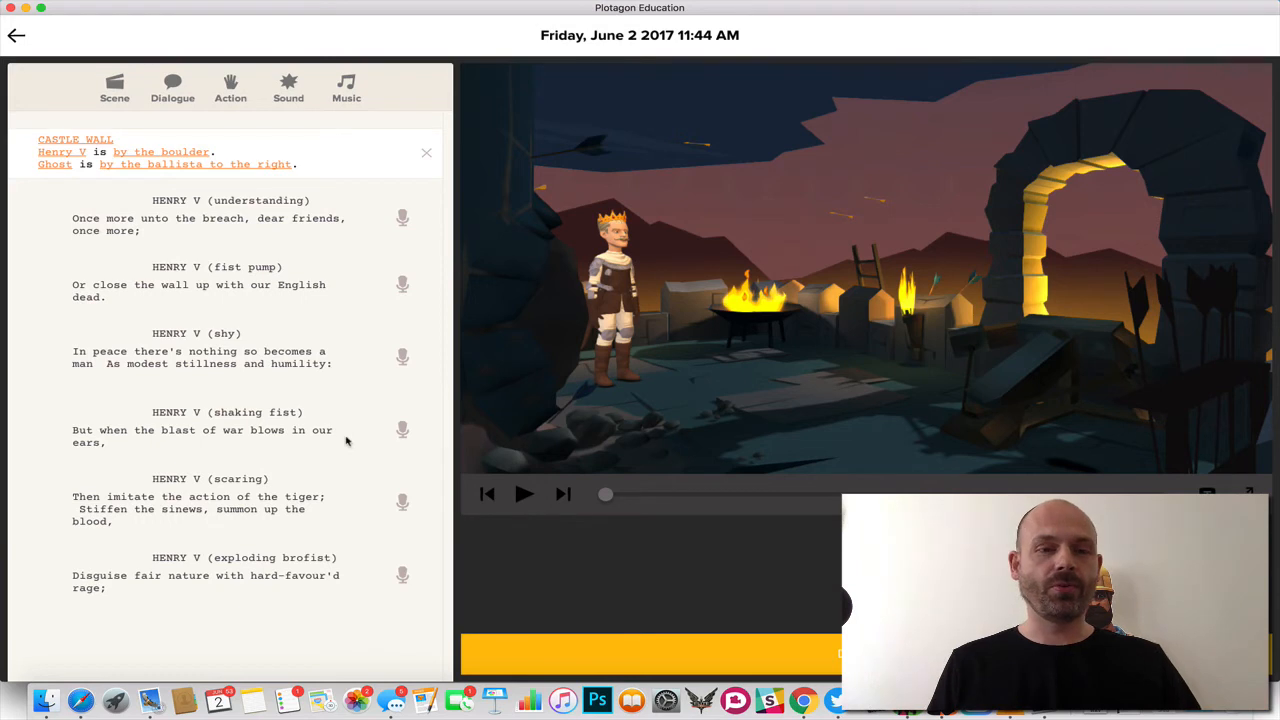
- Insert a silent Henry V dialogue with the Smug expression directly below the "In peace there's nothing so becomes a man" dialogue
click(330, 362)
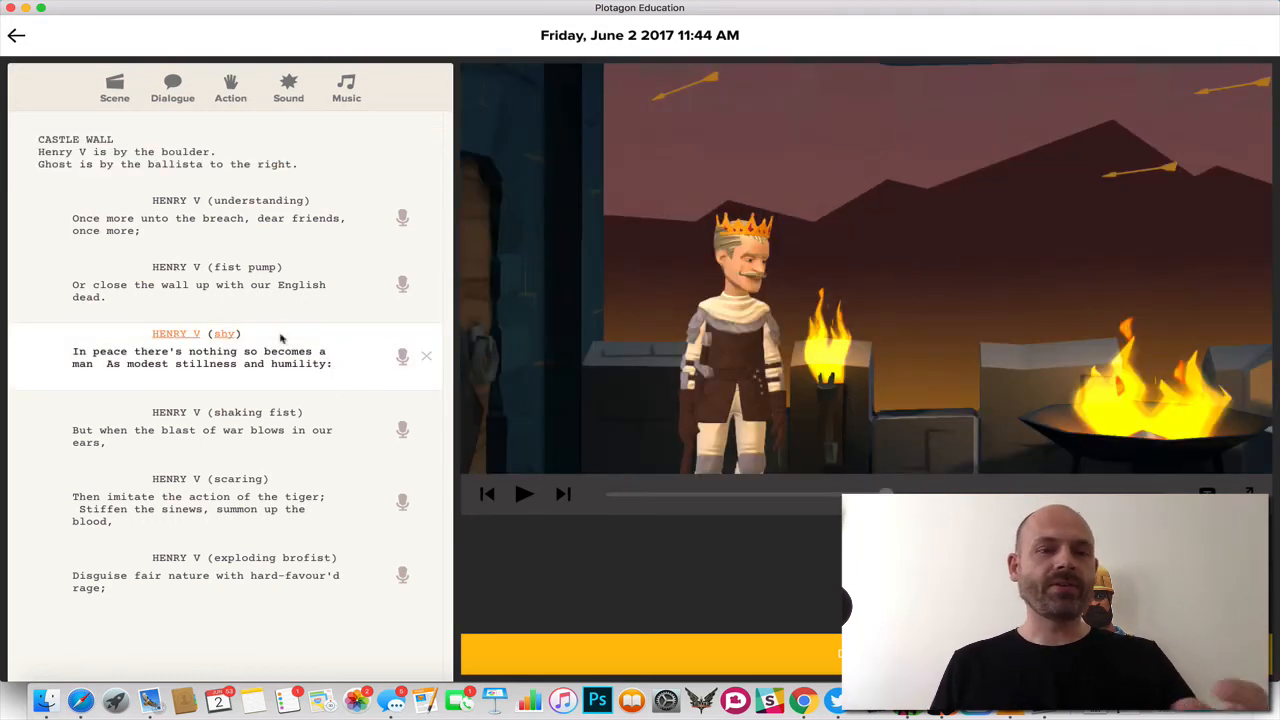
click(252, 430)
click(246, 376)
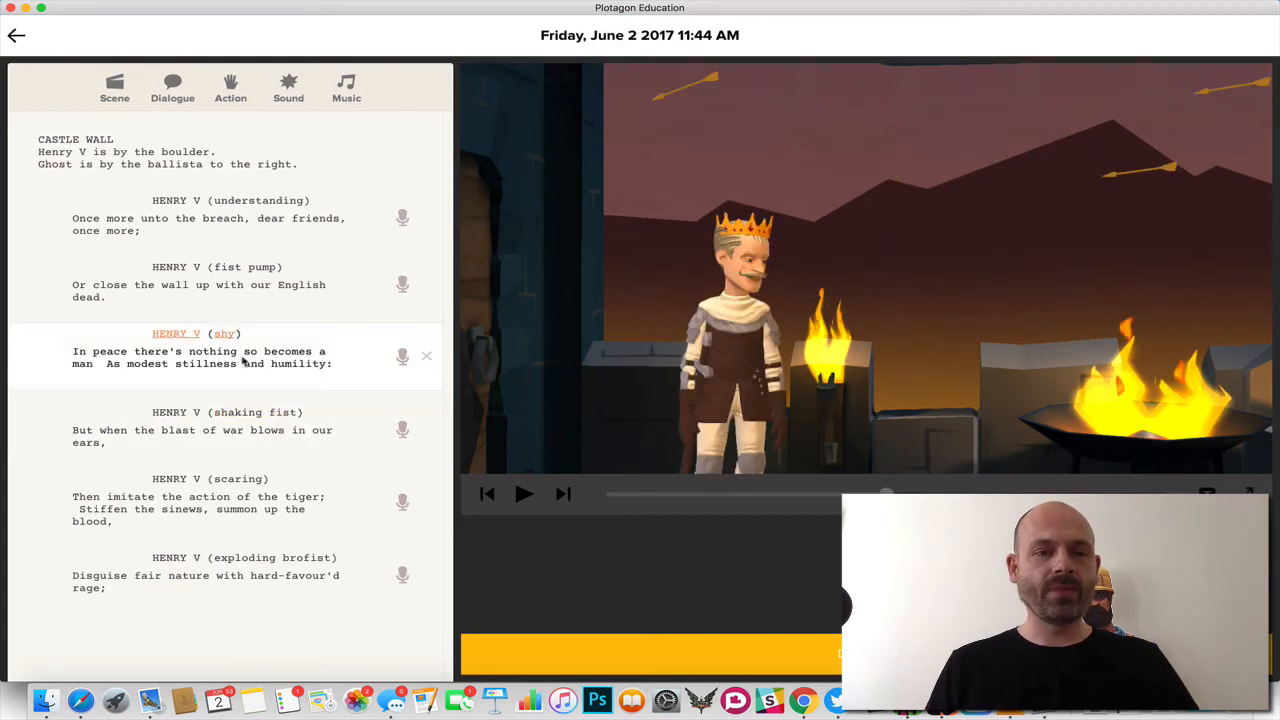
click(172, 88)
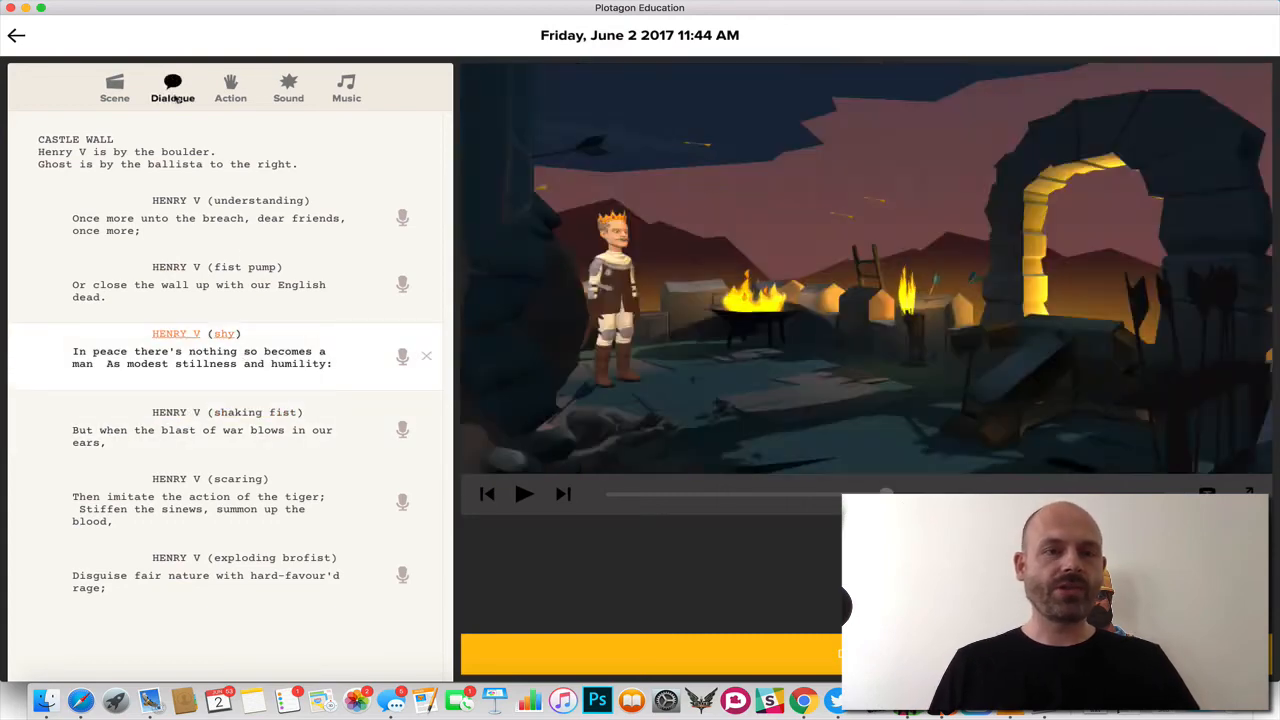
click(196, 414)
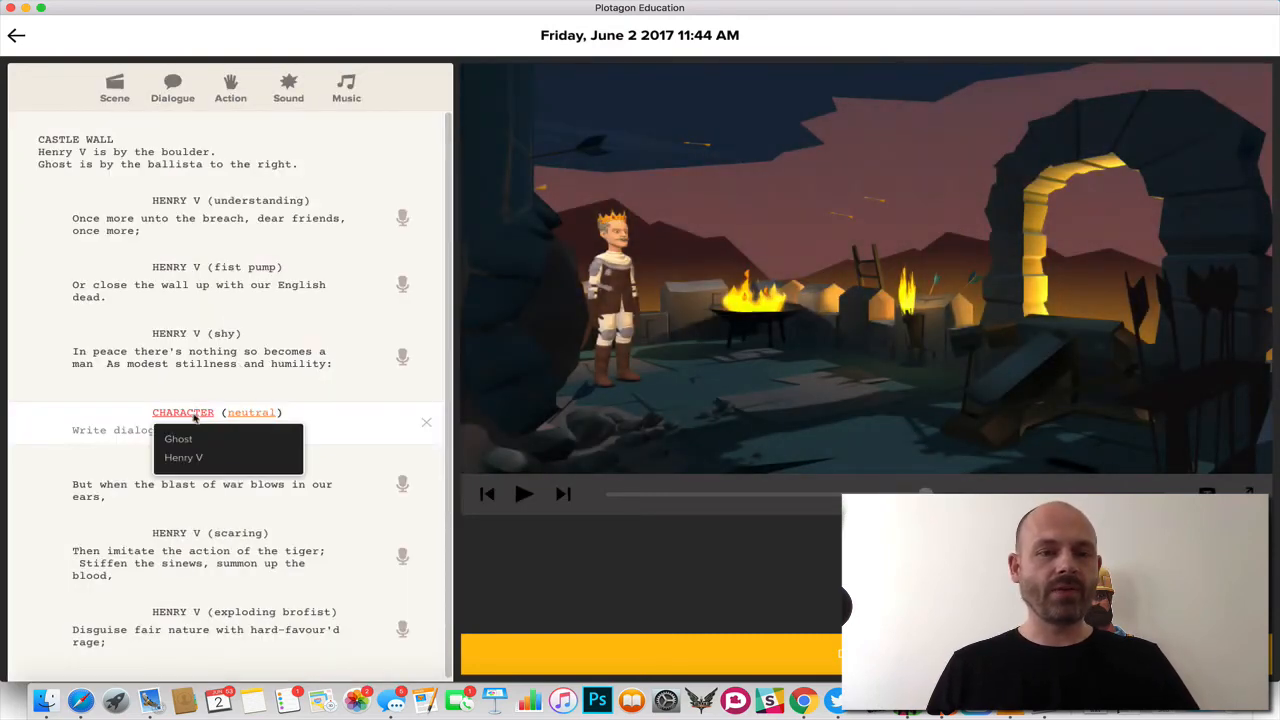
click(198, 457)
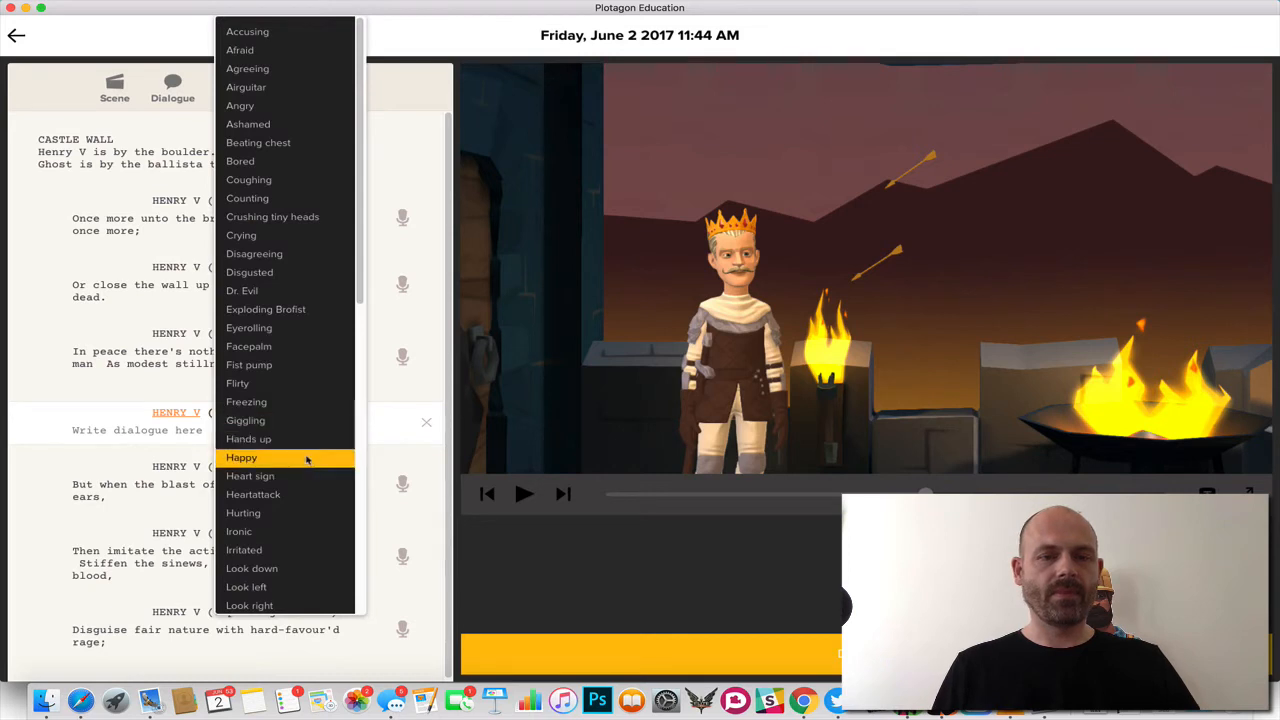
scroll(270, 465, down, 10)
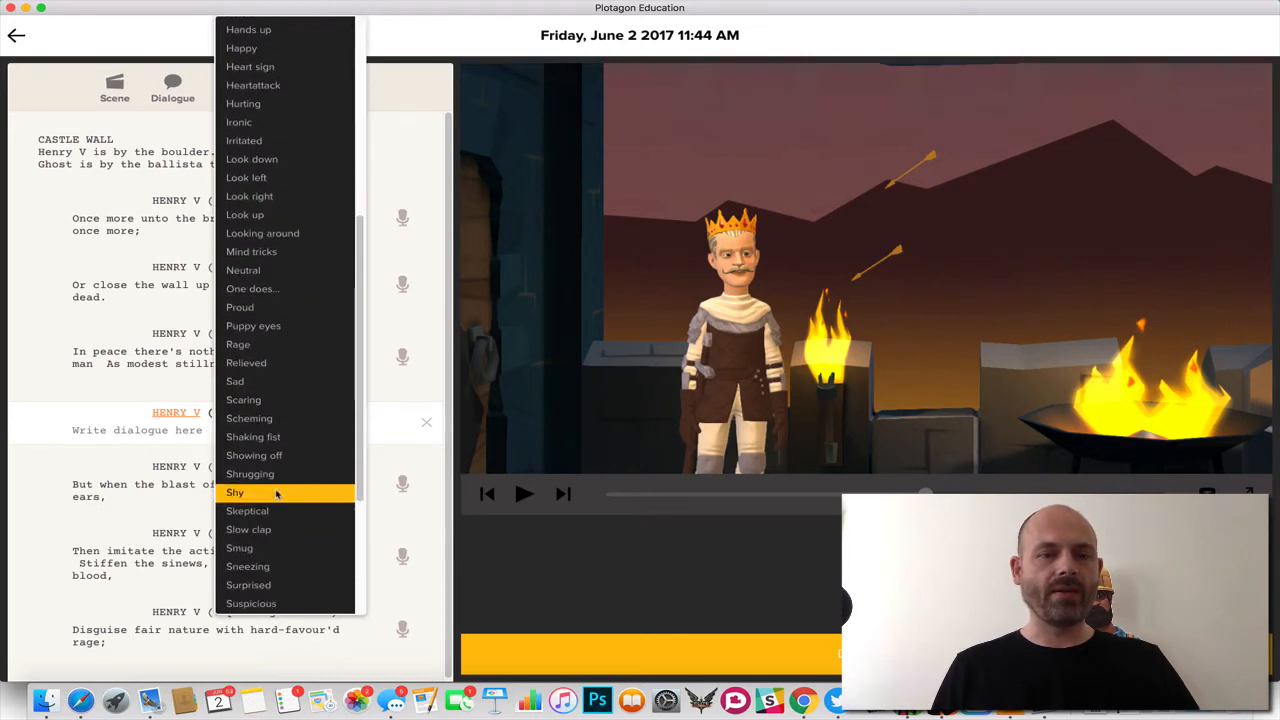
click(266, 548)
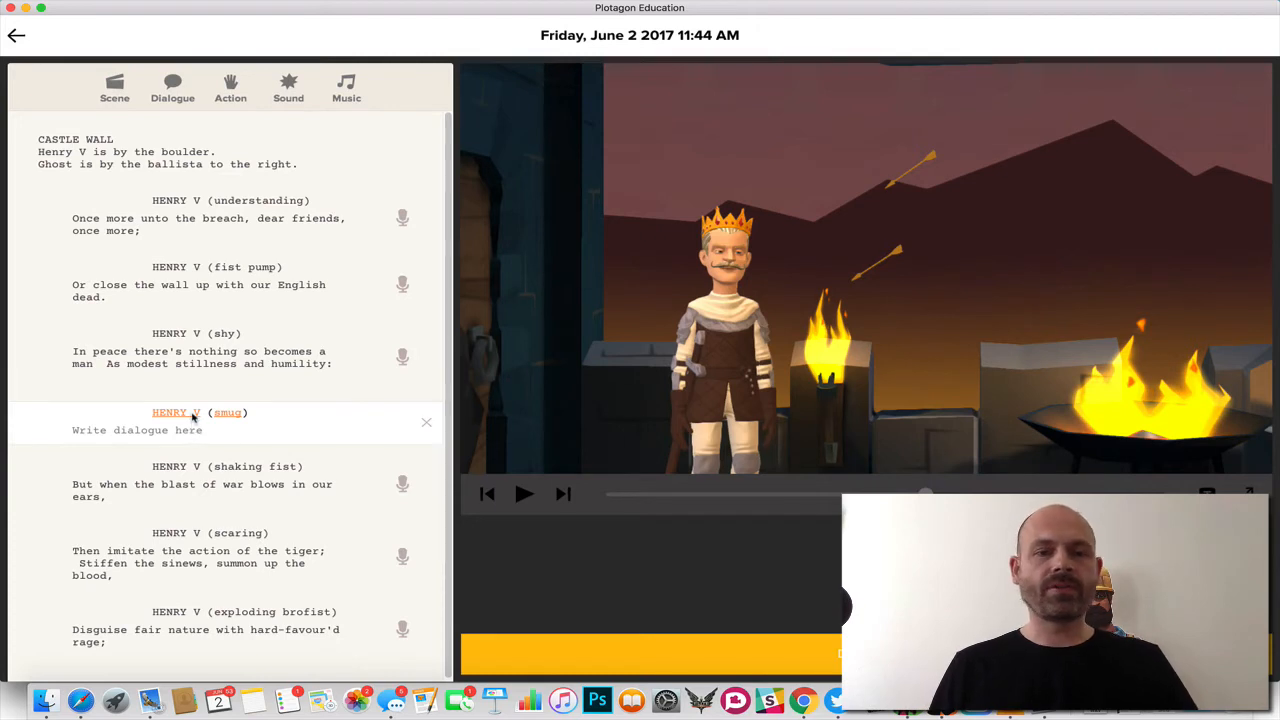
click(206, 360)
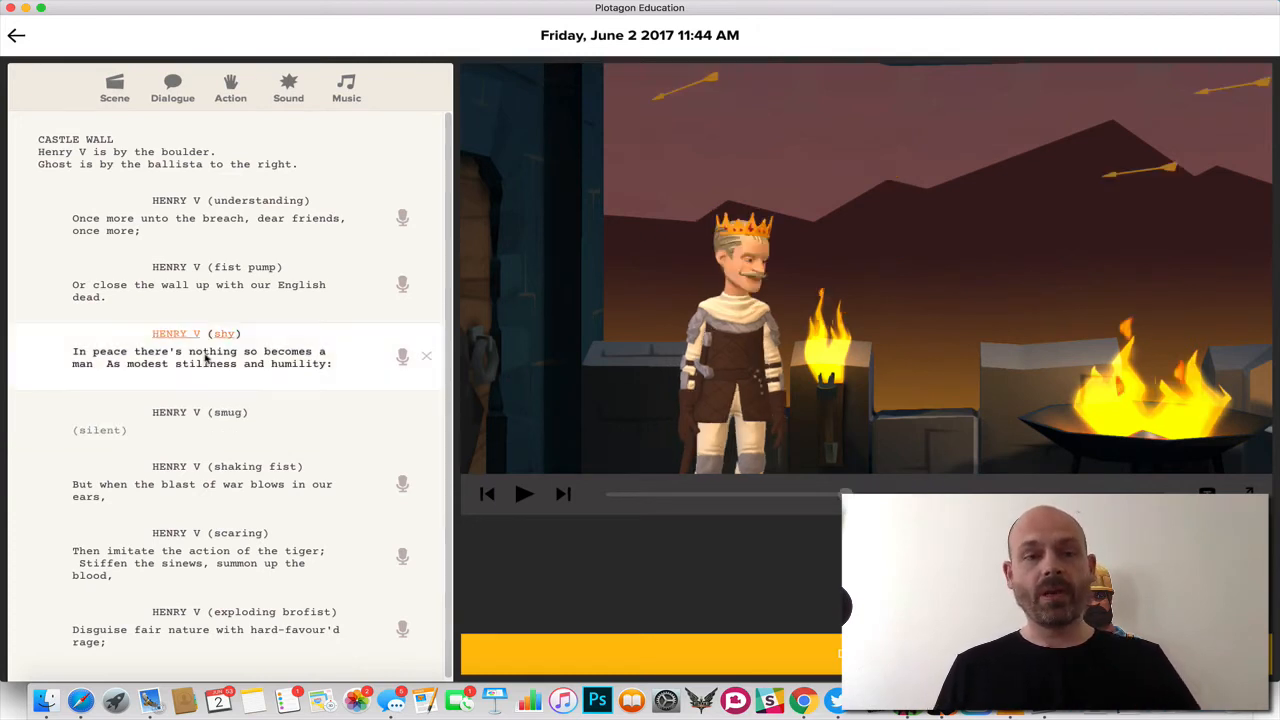
- Add a music cue playing Battle drums directly below the Castle Wall scene heading
click(220, 283)
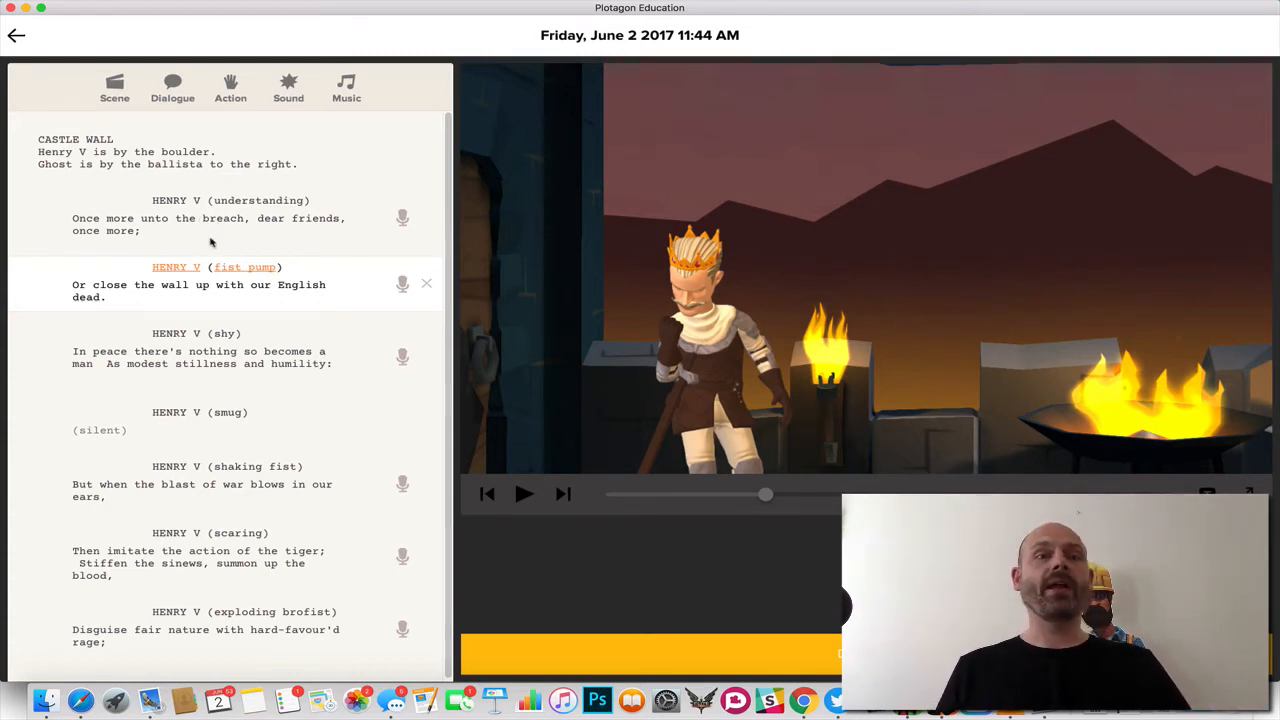
click(200, 158)
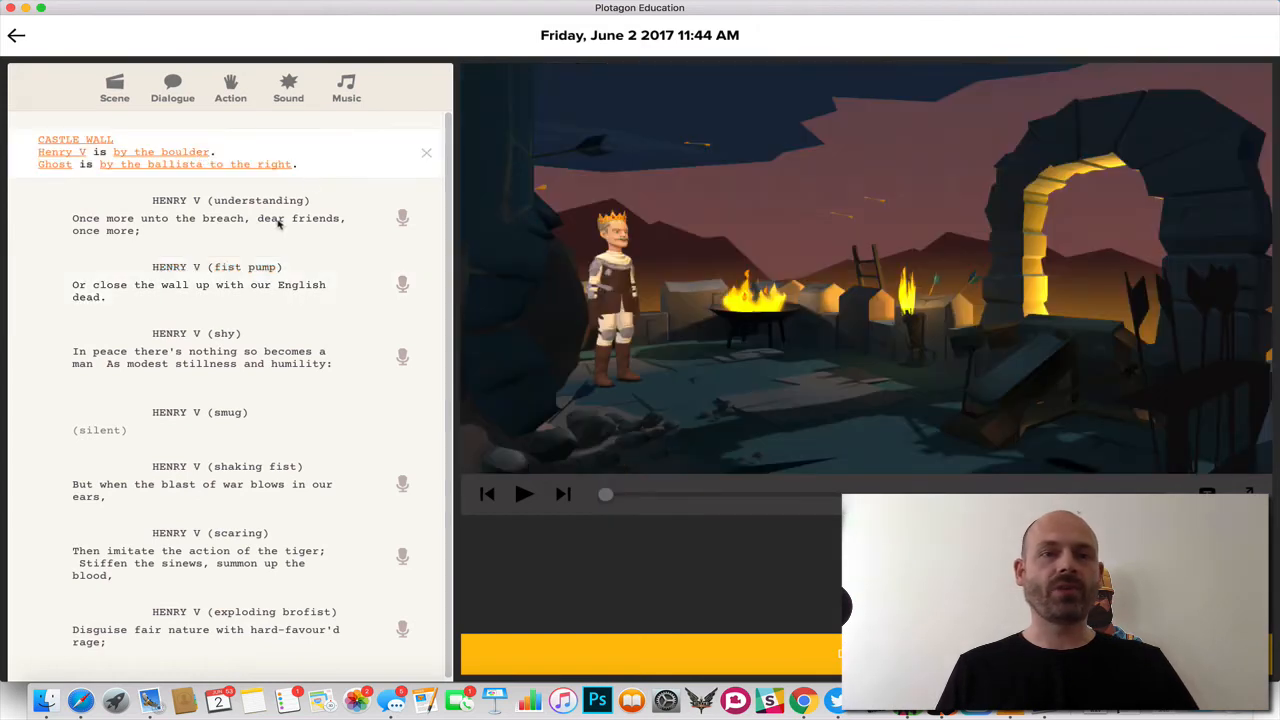
click(346, 92)
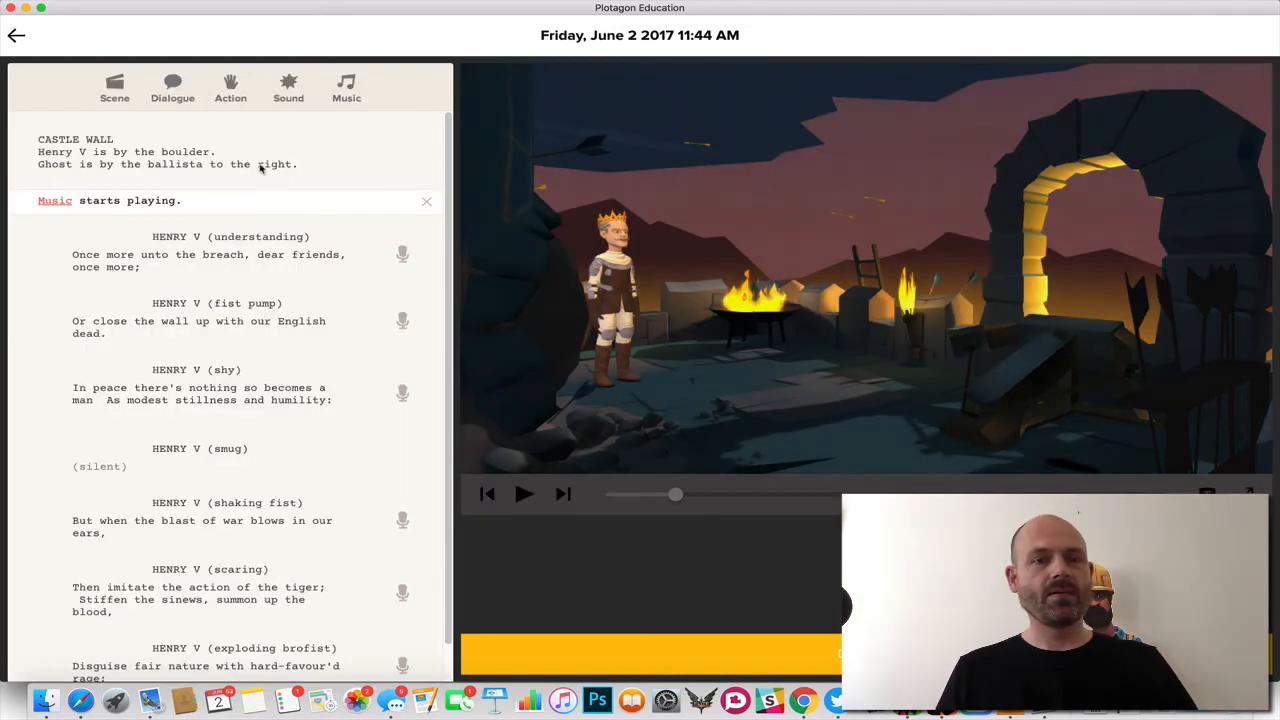
click(55, 202)
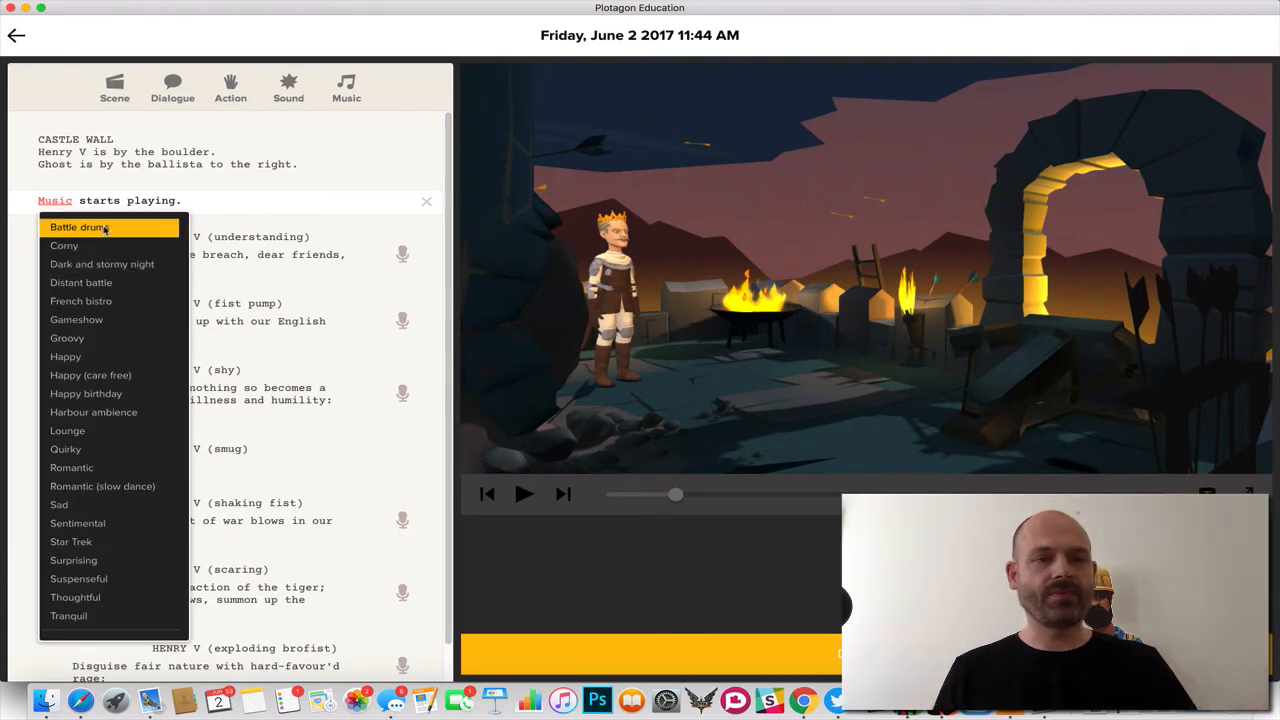
click(105, 228)
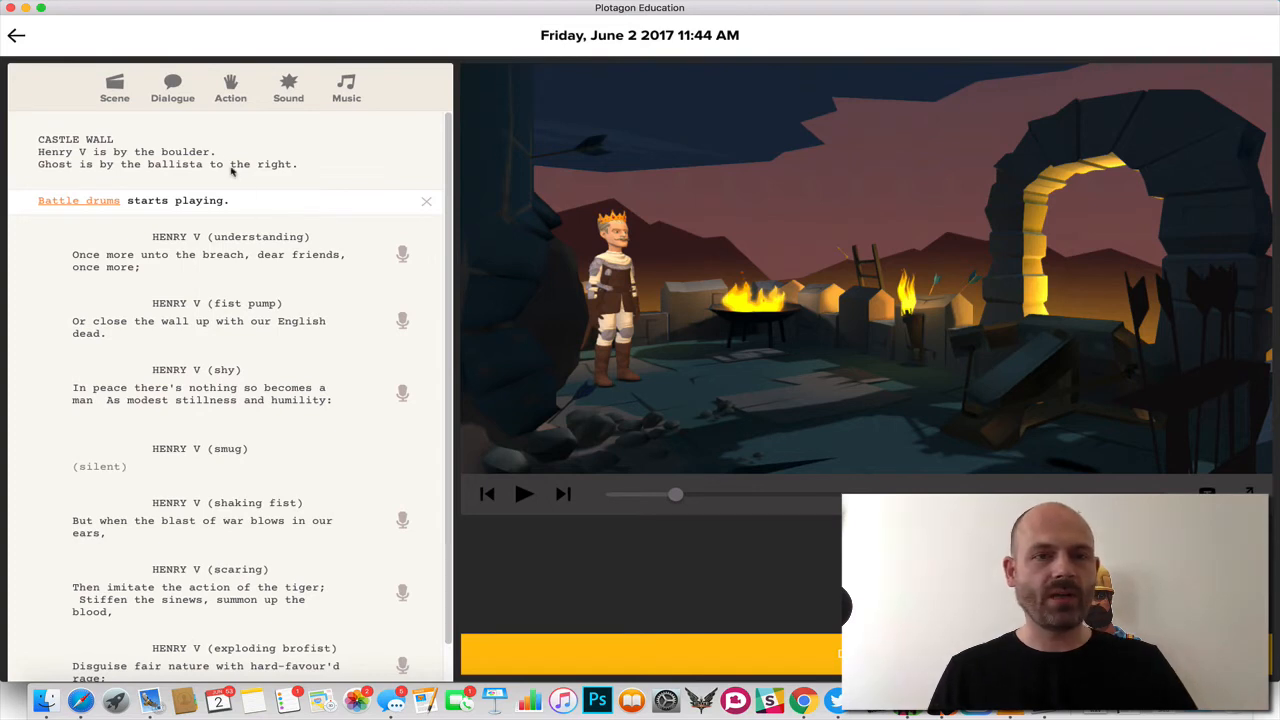
- Play the scene from the Castle Wall heading to check it with the music, and stop the playback
click(231, 170)
click(522, 494)
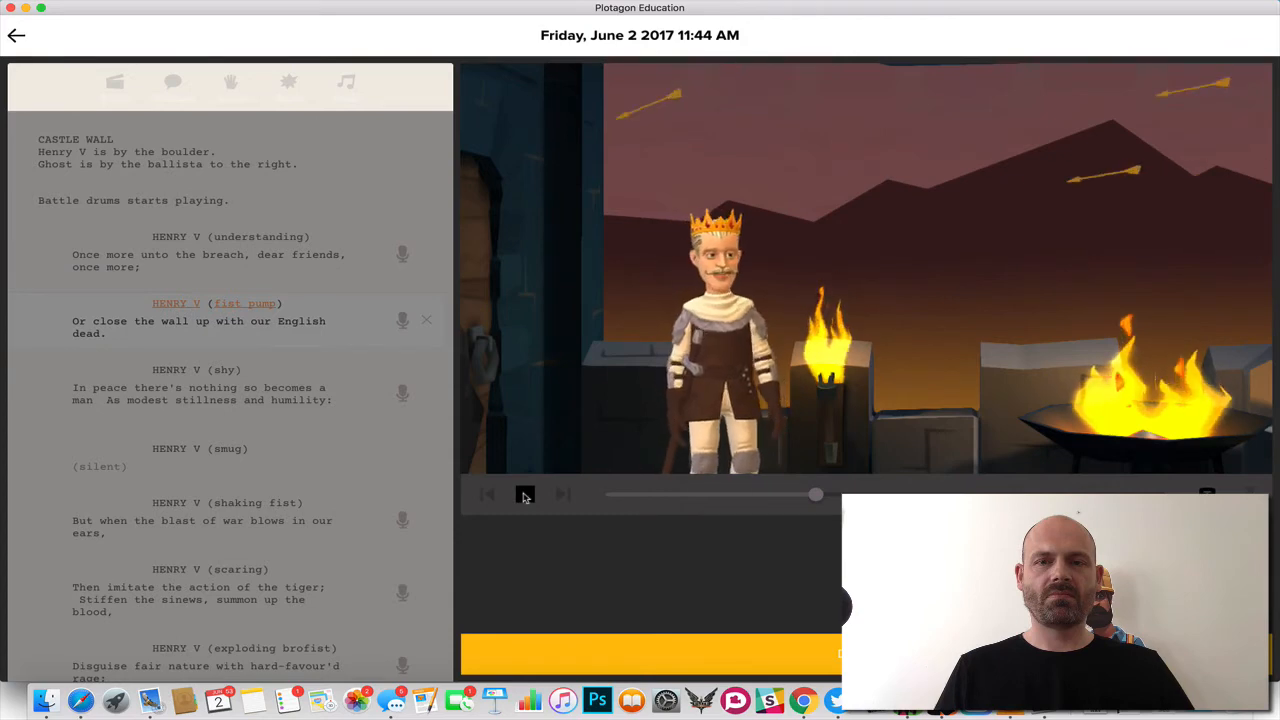
click(525, 496)
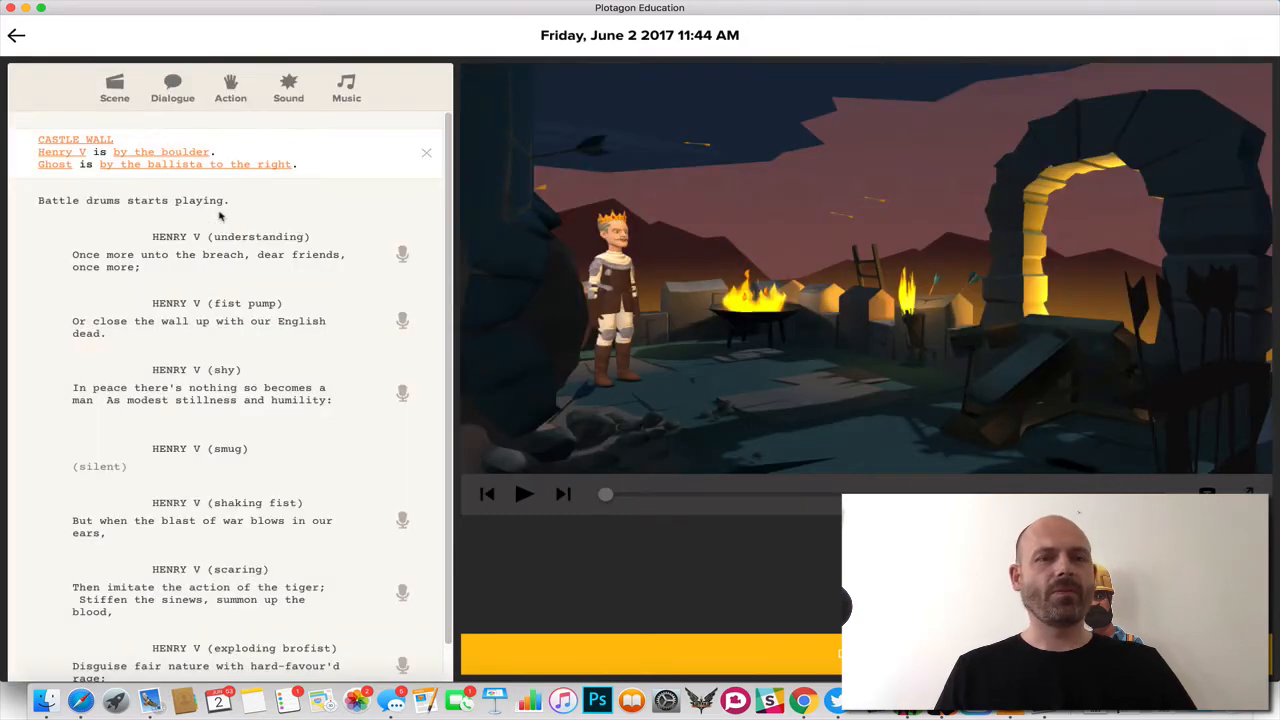
- Look through the available tracks for the music cue and keep Battle drums
click(90, 203)
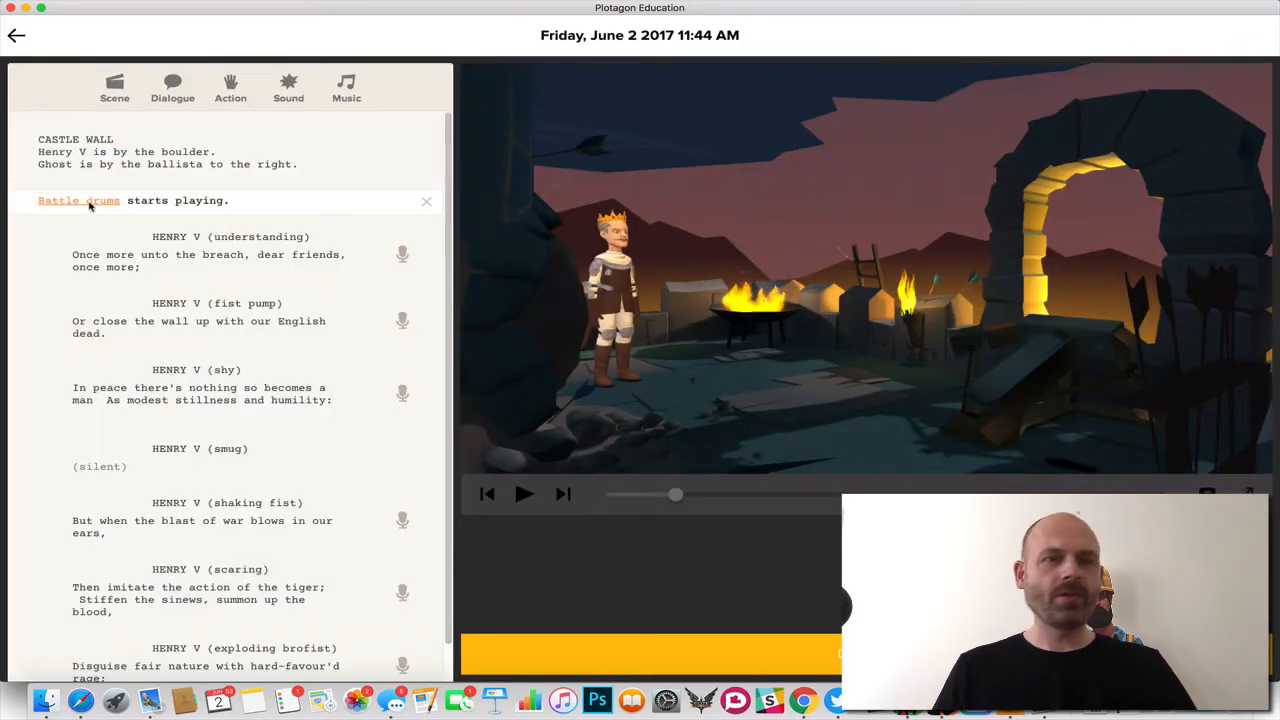
click(90, 202)
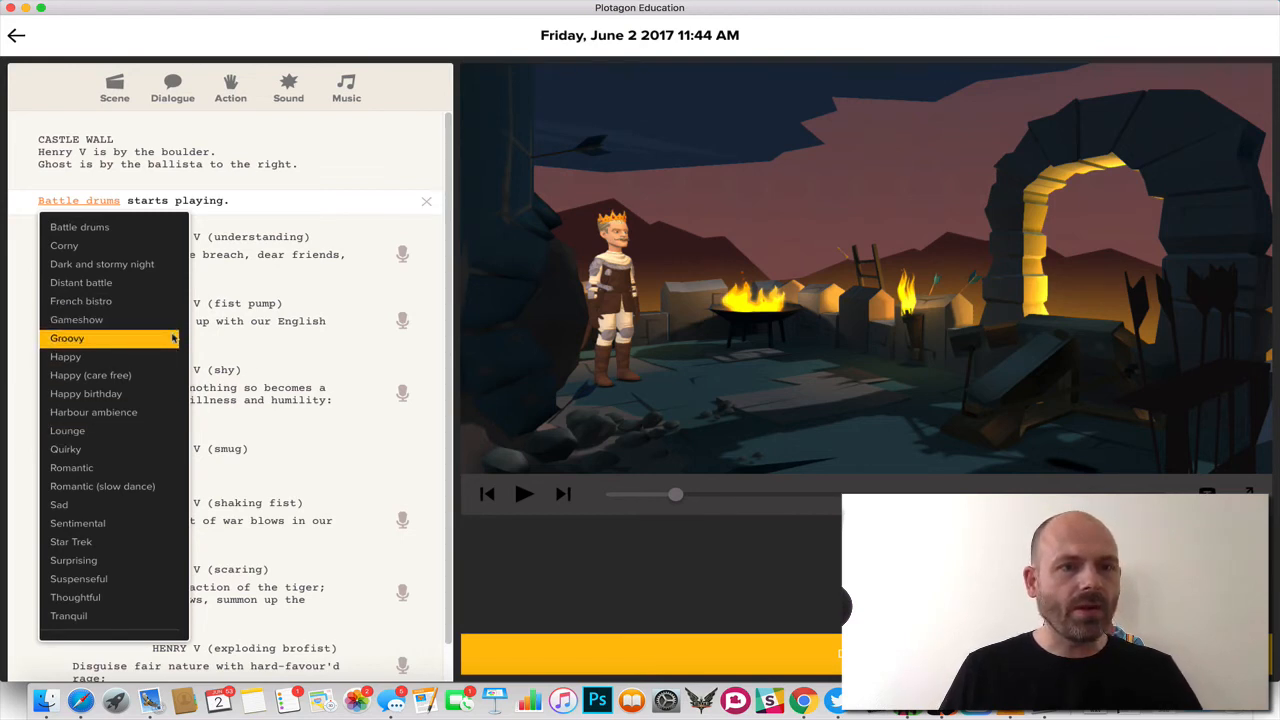
click(166, 229)
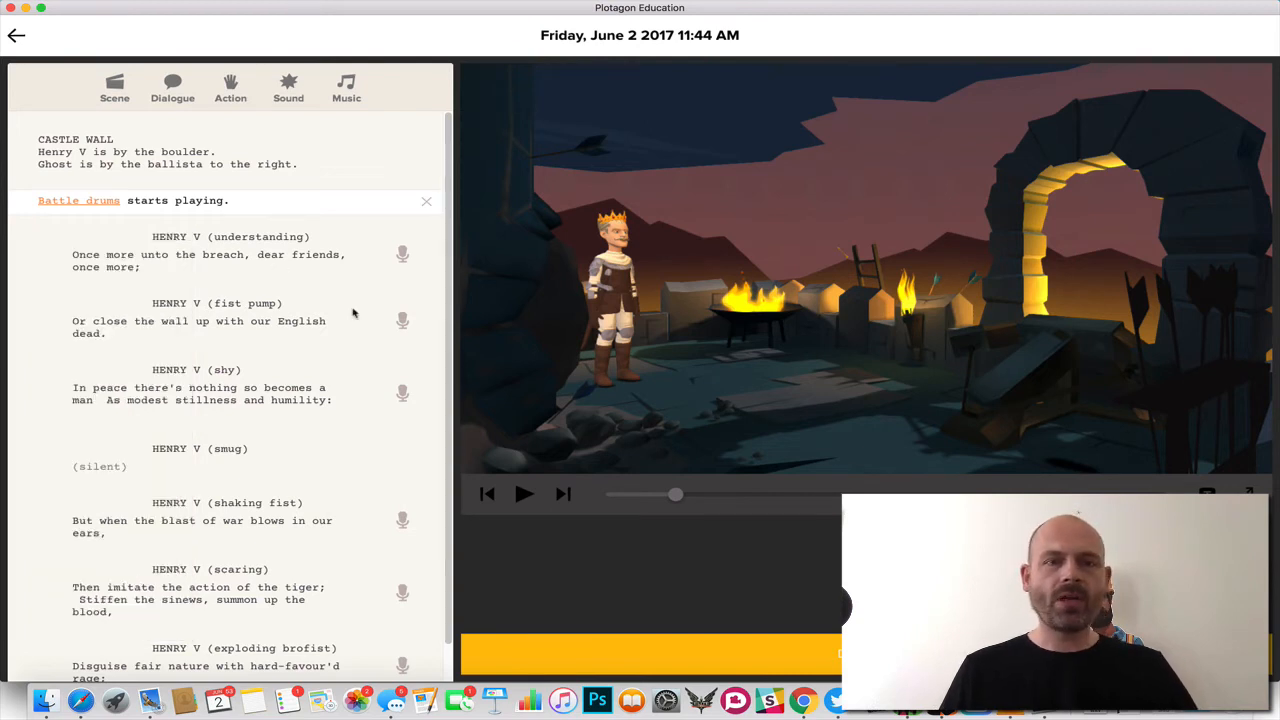
- Turn on subtitles, play the scene from its start in full-screen view, and return to the script
click(305, 176)
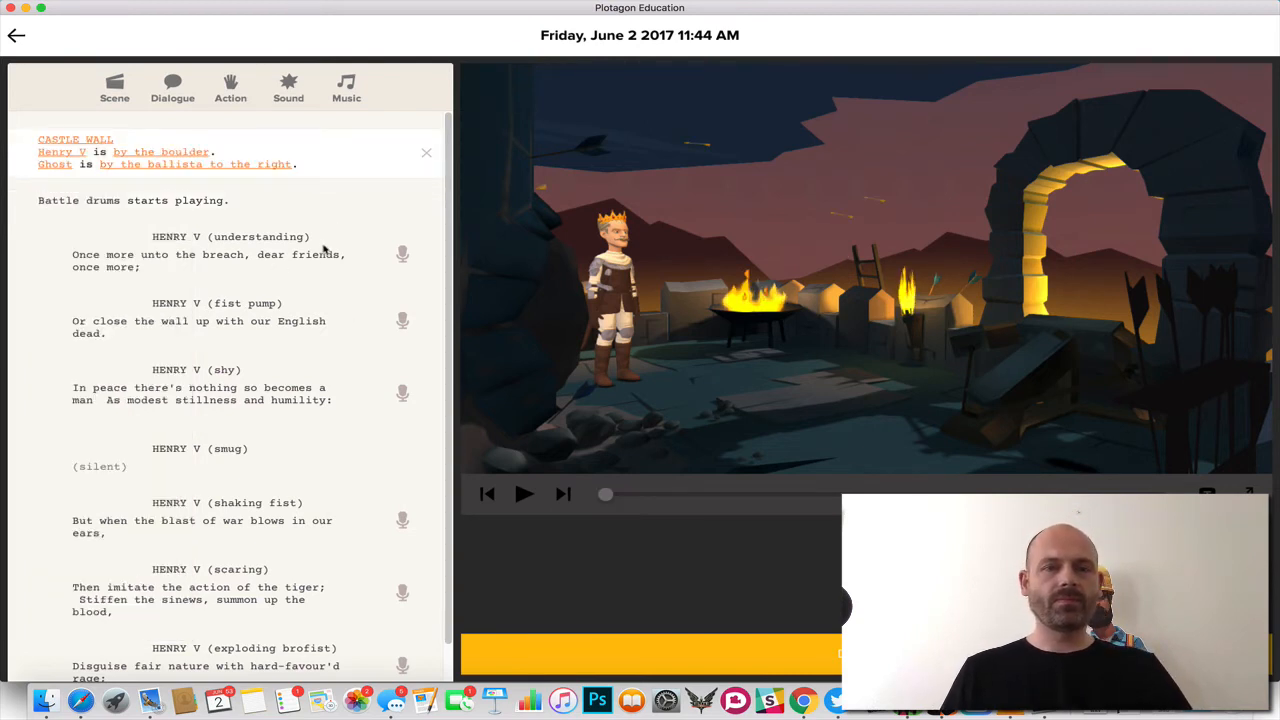
scroll(323, 250, down, 2)
scroll(334, 294, up, 2)
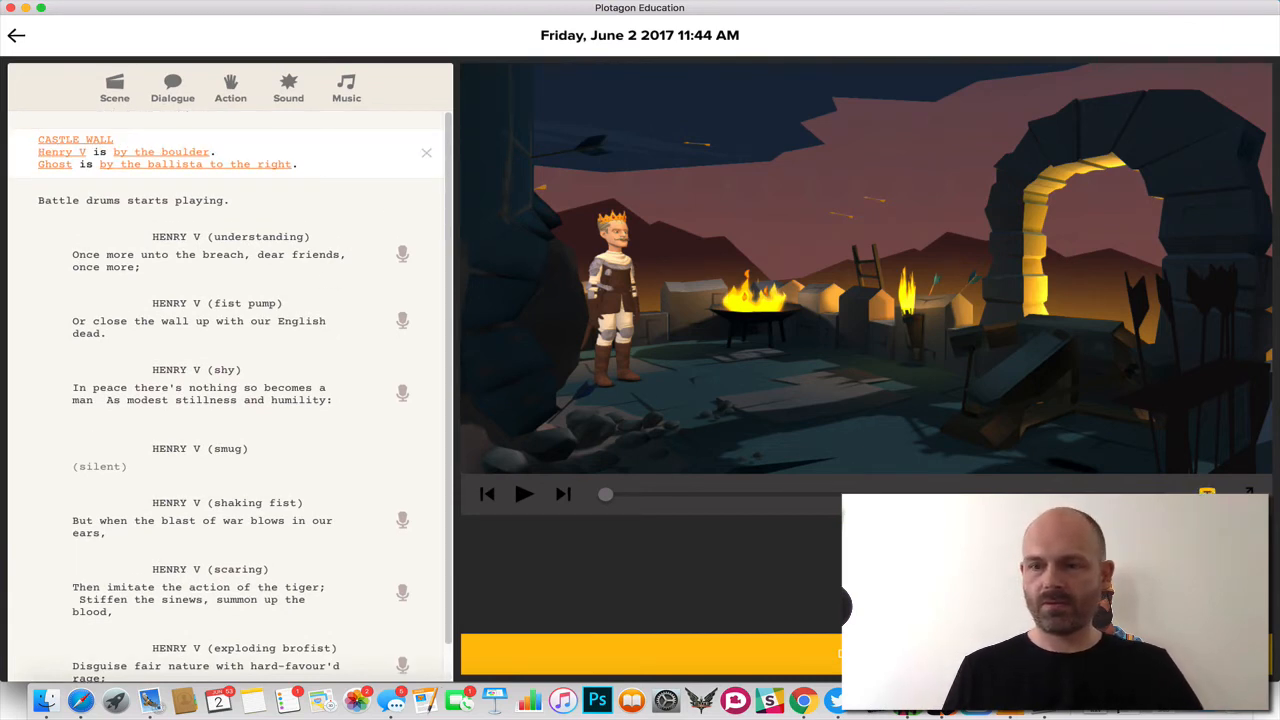
click(1248, 493)
click(62, 660)
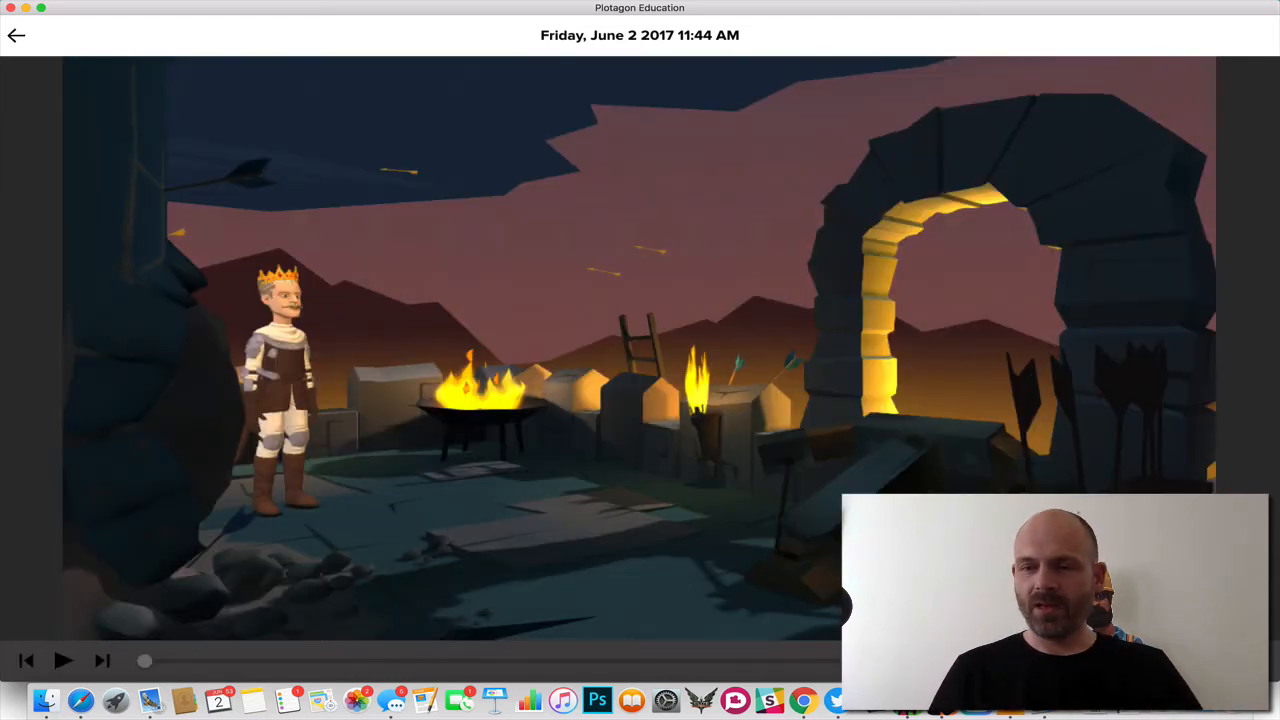
key(Escape)
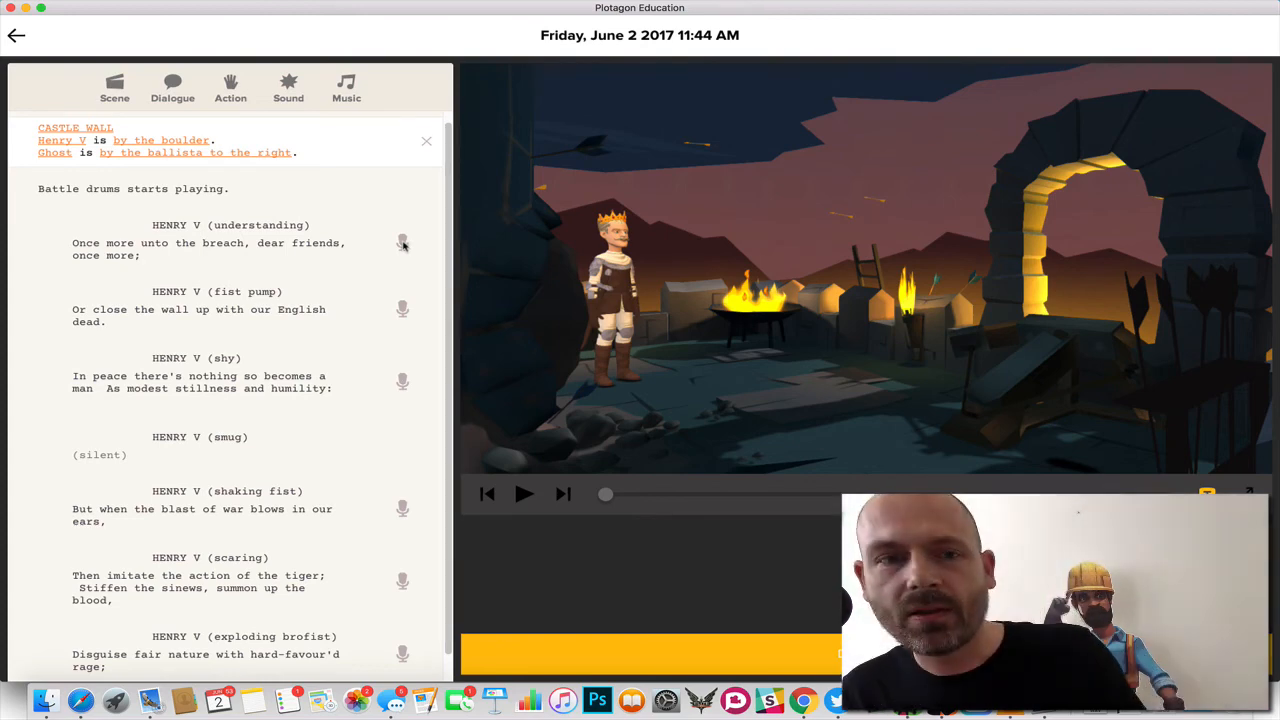
- Record a new voice for the first dialogue, "Once more unto the breach, dear friends, once more"
click(403, 245)
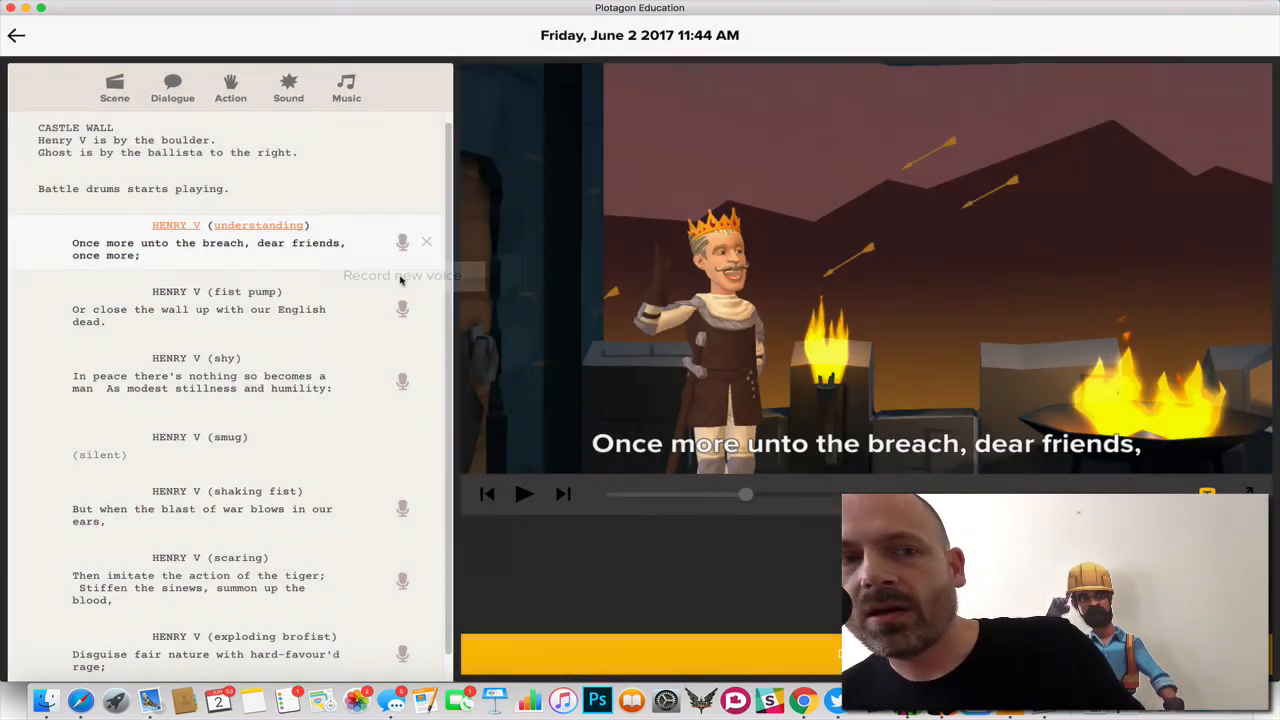
key(space)
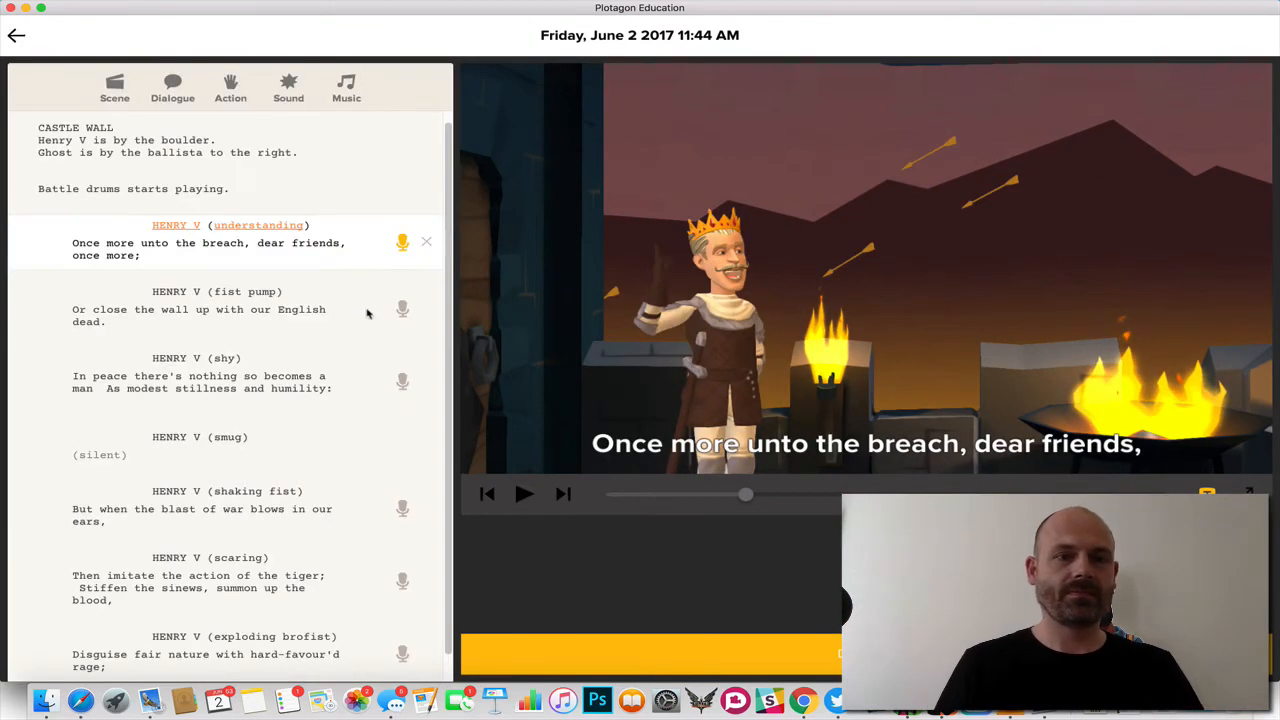
- Record new voices for the five remaining spoken dialogues, from "Or close the wall up with our English dead" through "Disguise fair nature with hard-favour'd rage"
click(402, 308)
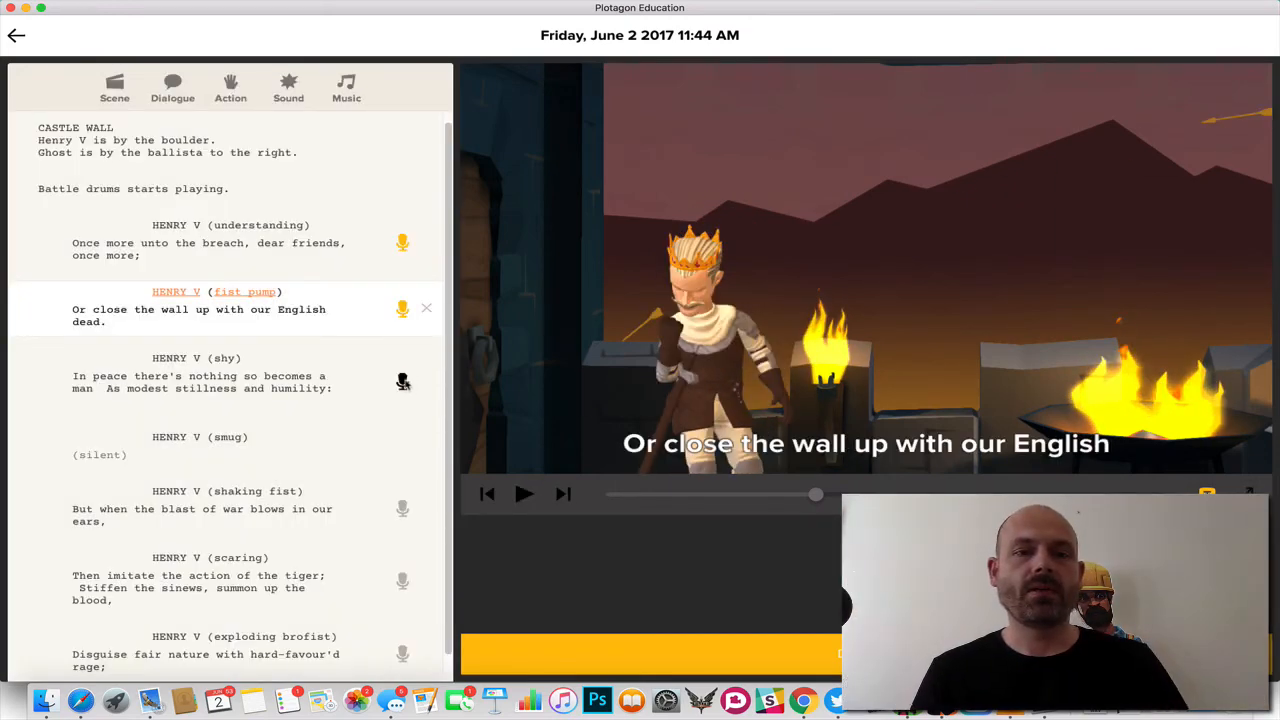
click(405, 383)
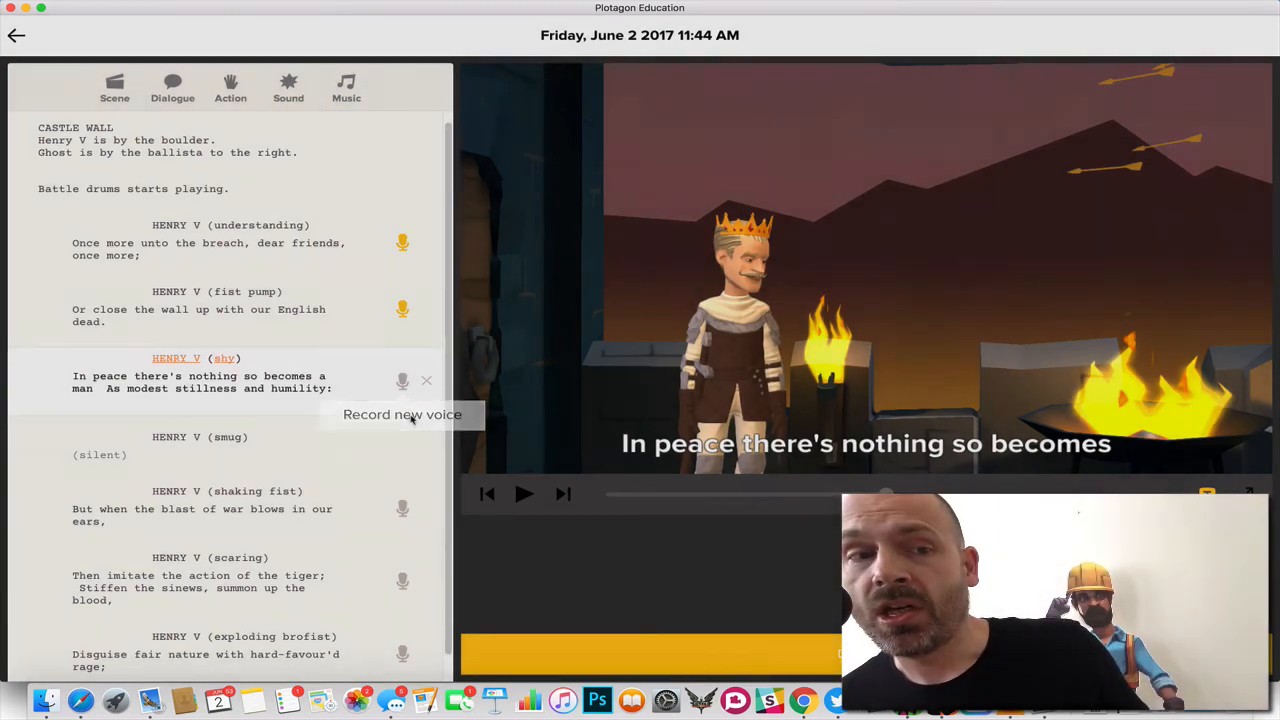
click(412, 416)
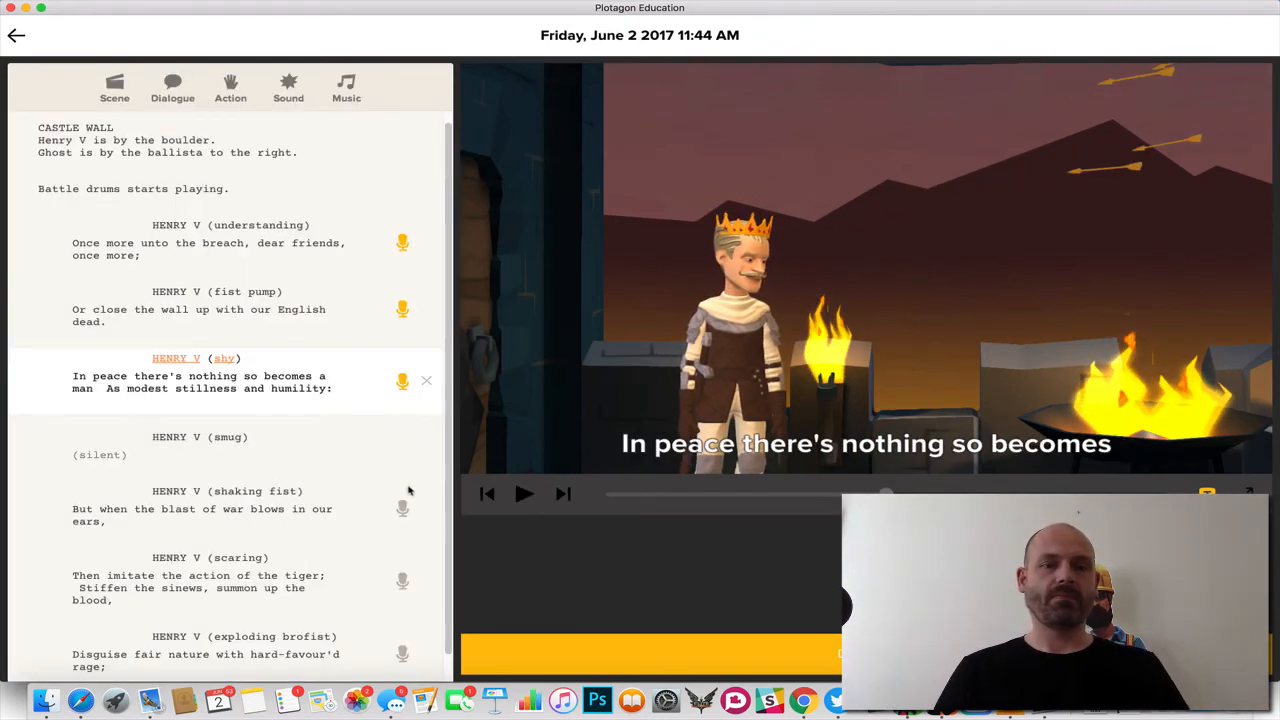
click(401, 517)
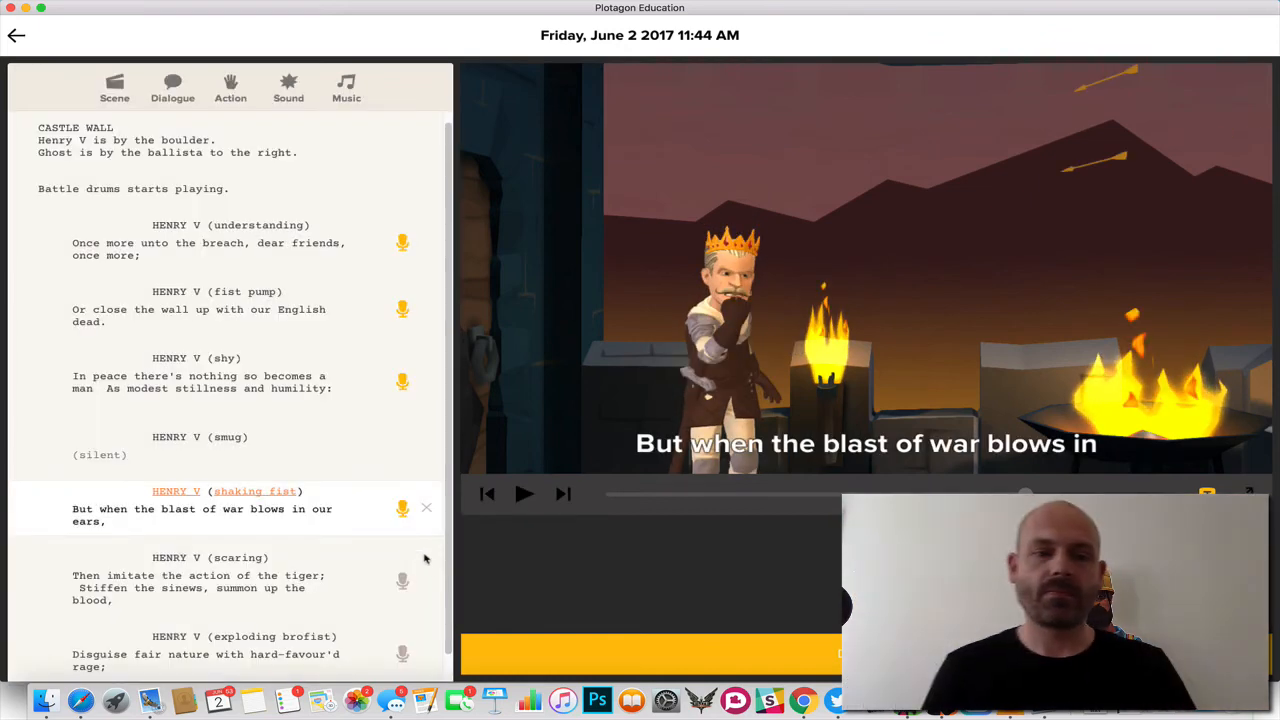
click(404, 580)
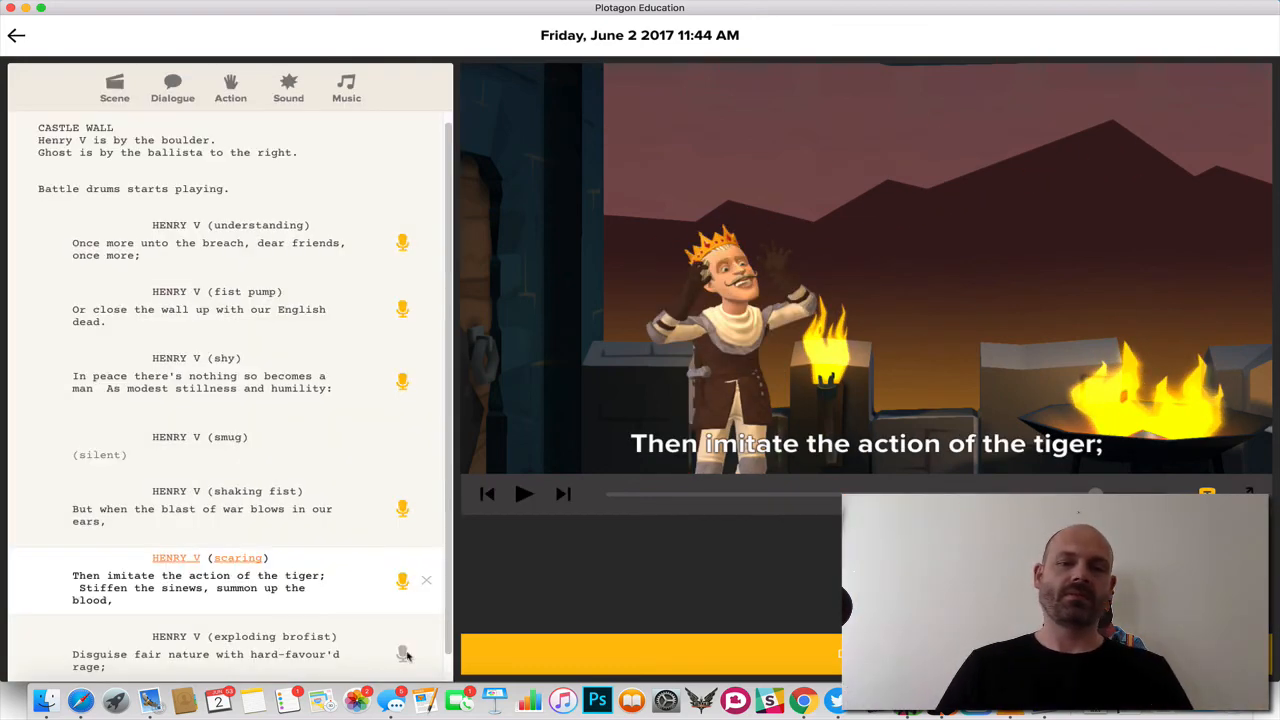
click(409, 652)
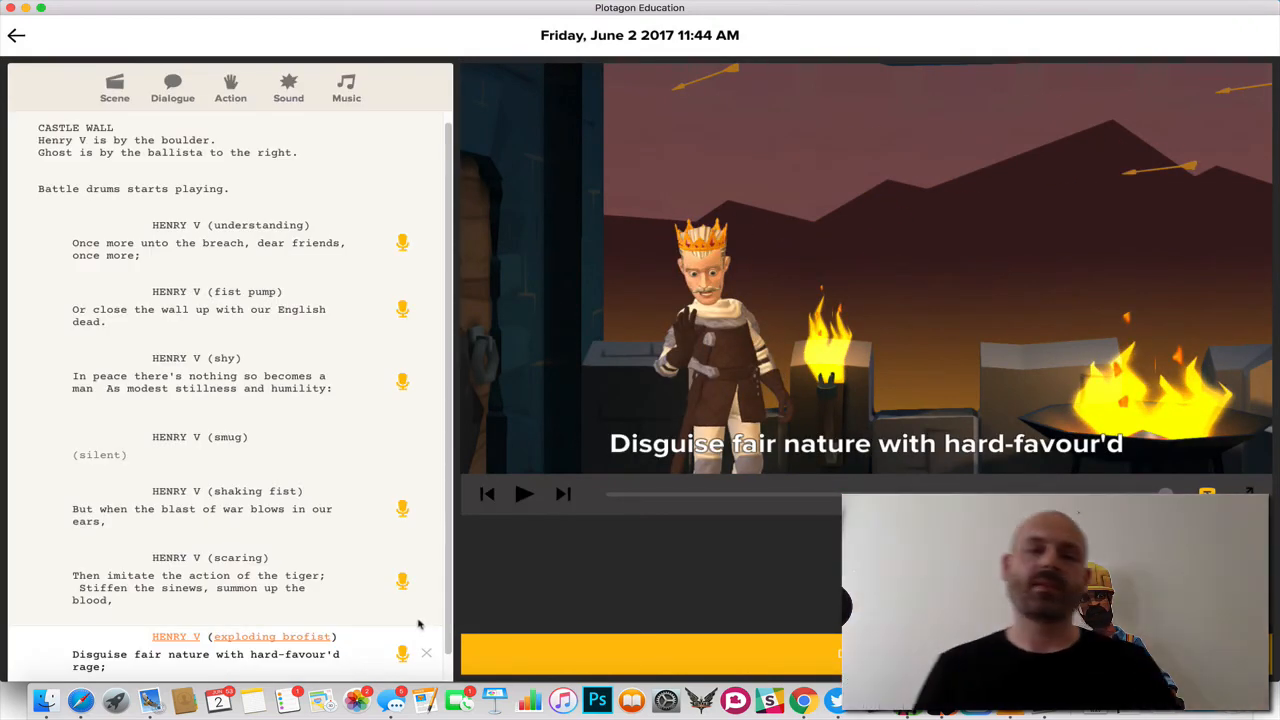
- Insert a Ghost dialogue directly below the Castle Wall heading and enter /retro as its text to apply the retro effect
click(264, 153)
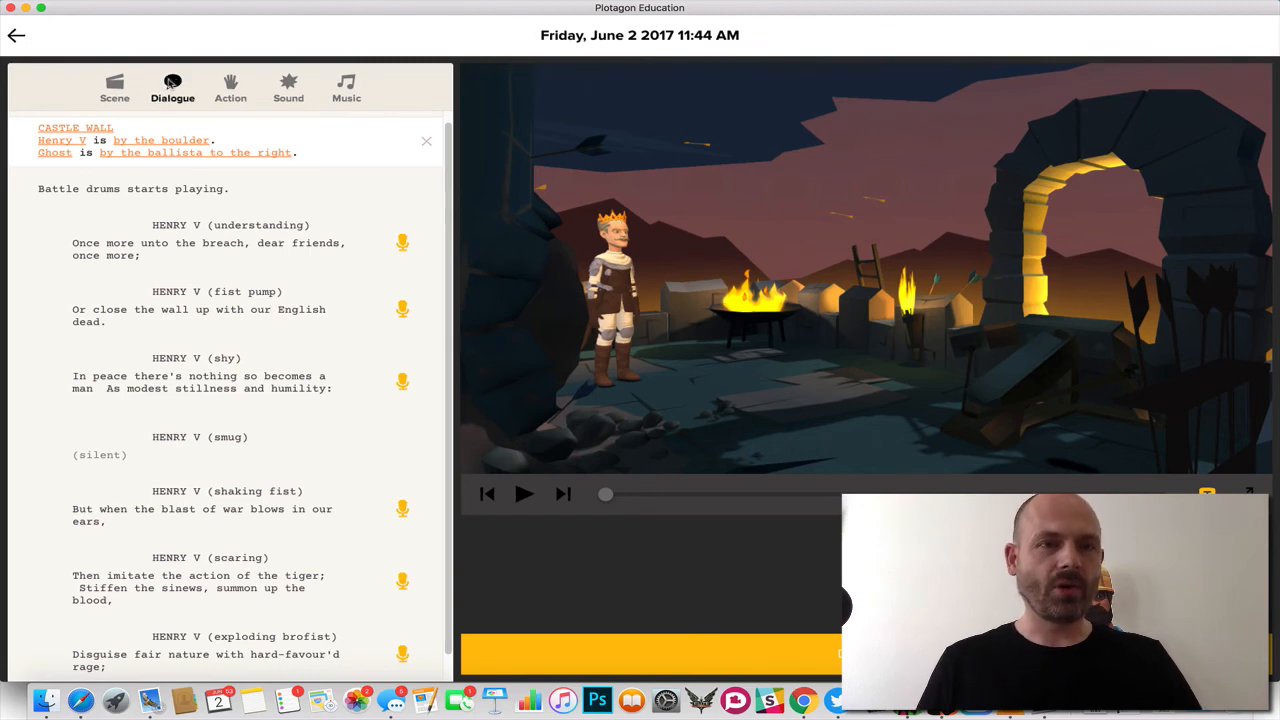
click(172, 83)
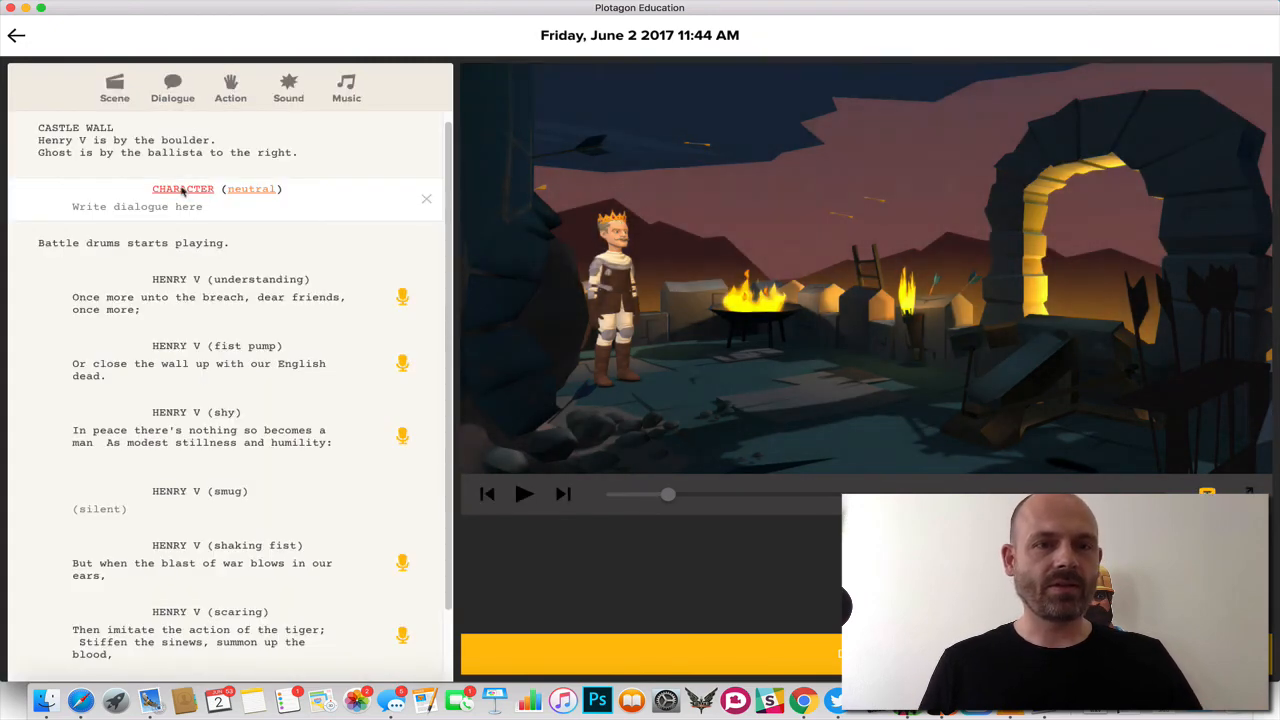
click(183, 190)
click(176, 230)
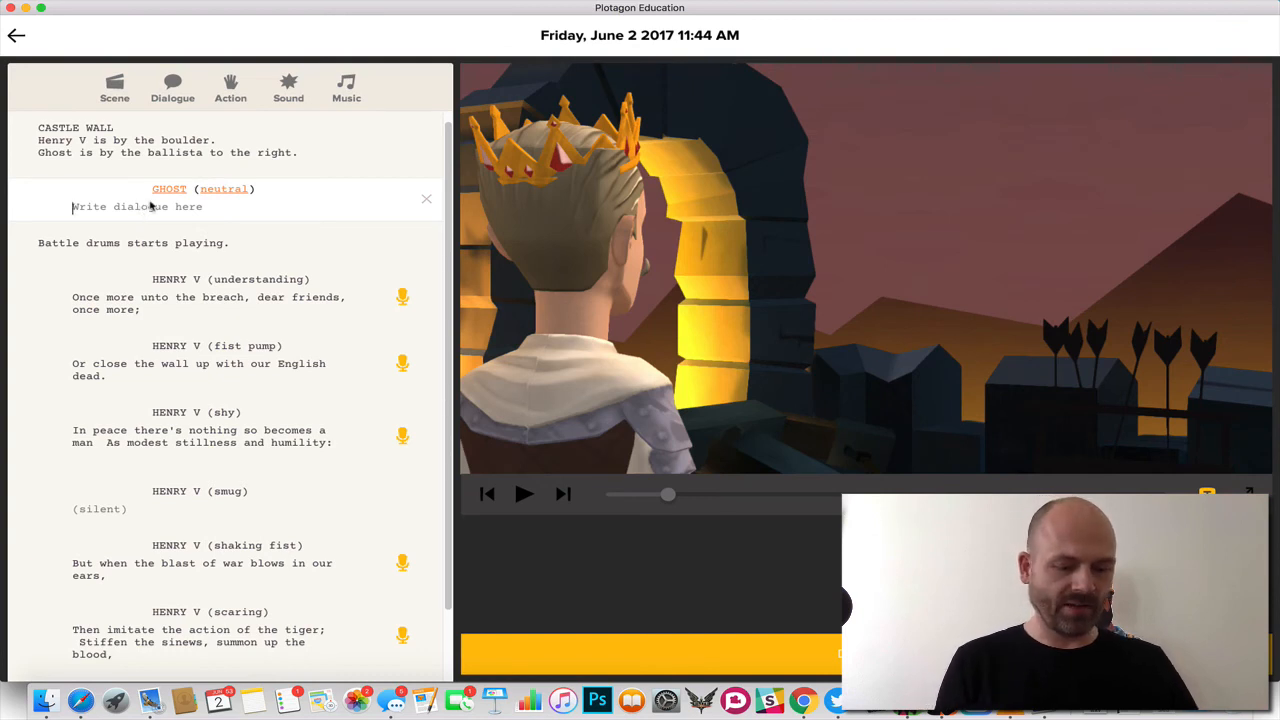
text(/retro)
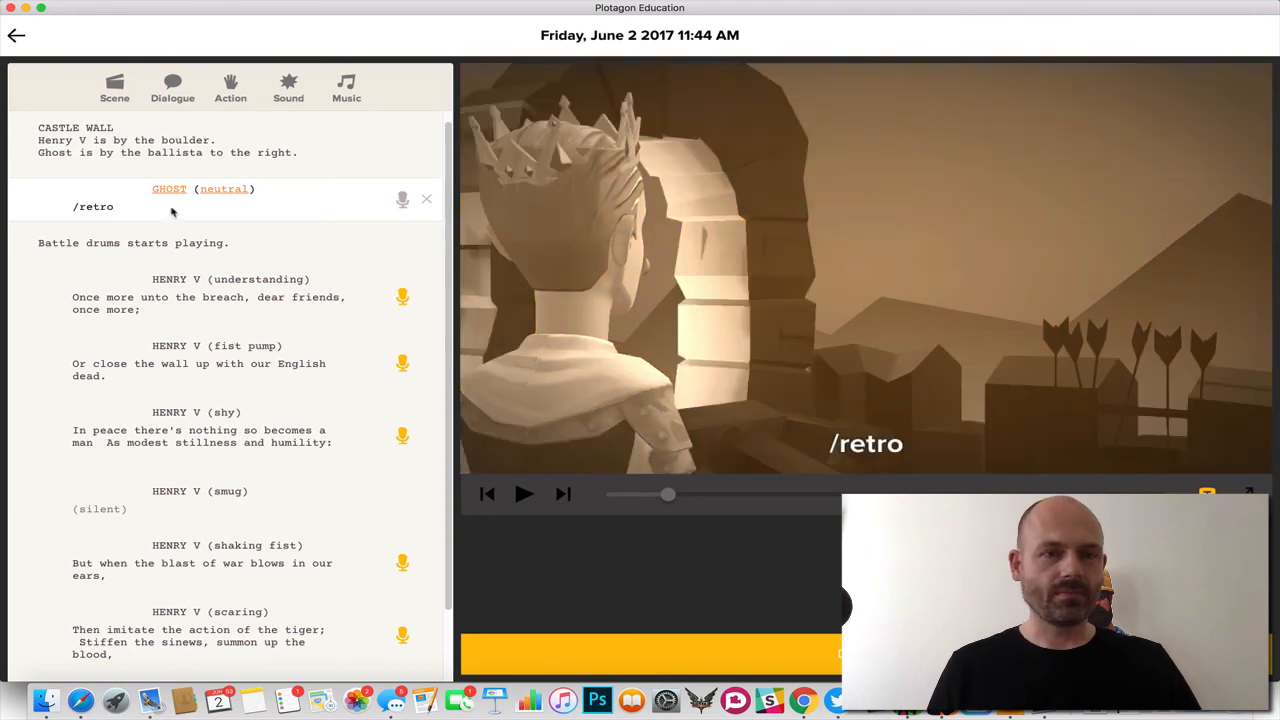
- Clear the /retro text and delete the Ghost dialogue from the script
triple_click(171, 211)
key(BackSpace)
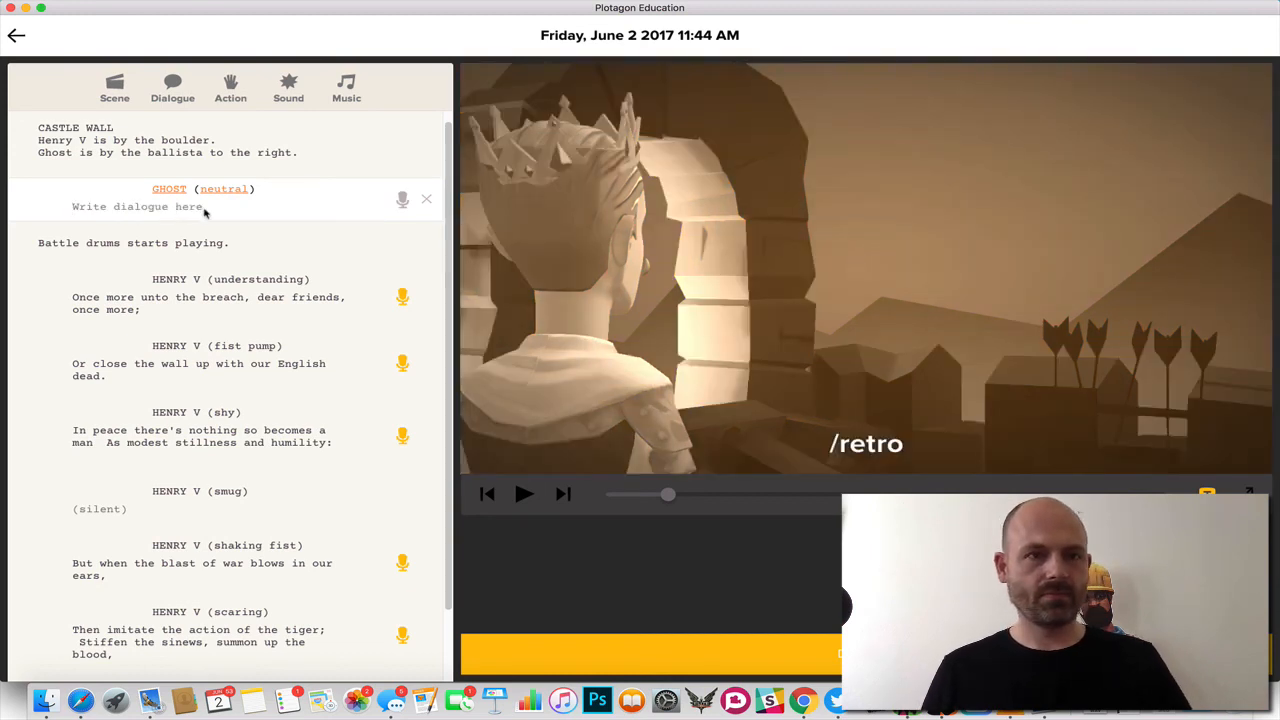
click(426, 199)
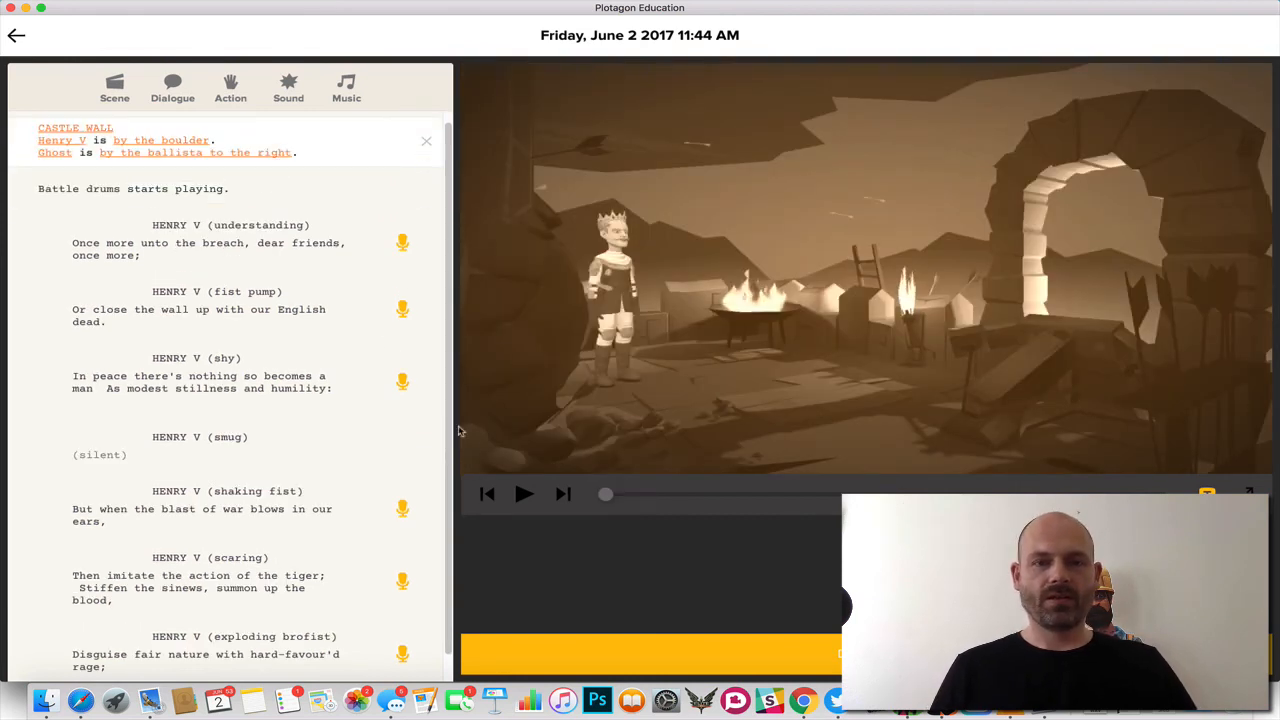
- Play the scene from its start in full-screen view to check the recorded voices and retro effect, and return to the script
click(1249, 492)
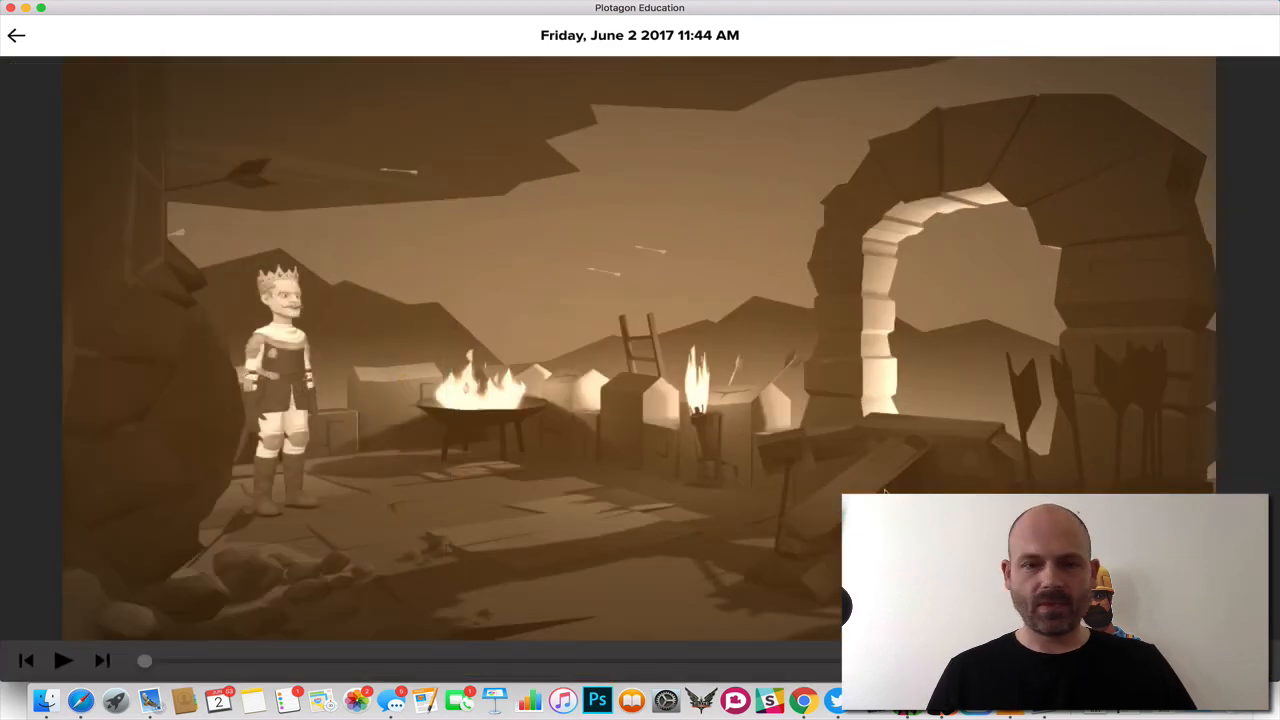
click(62, 661)
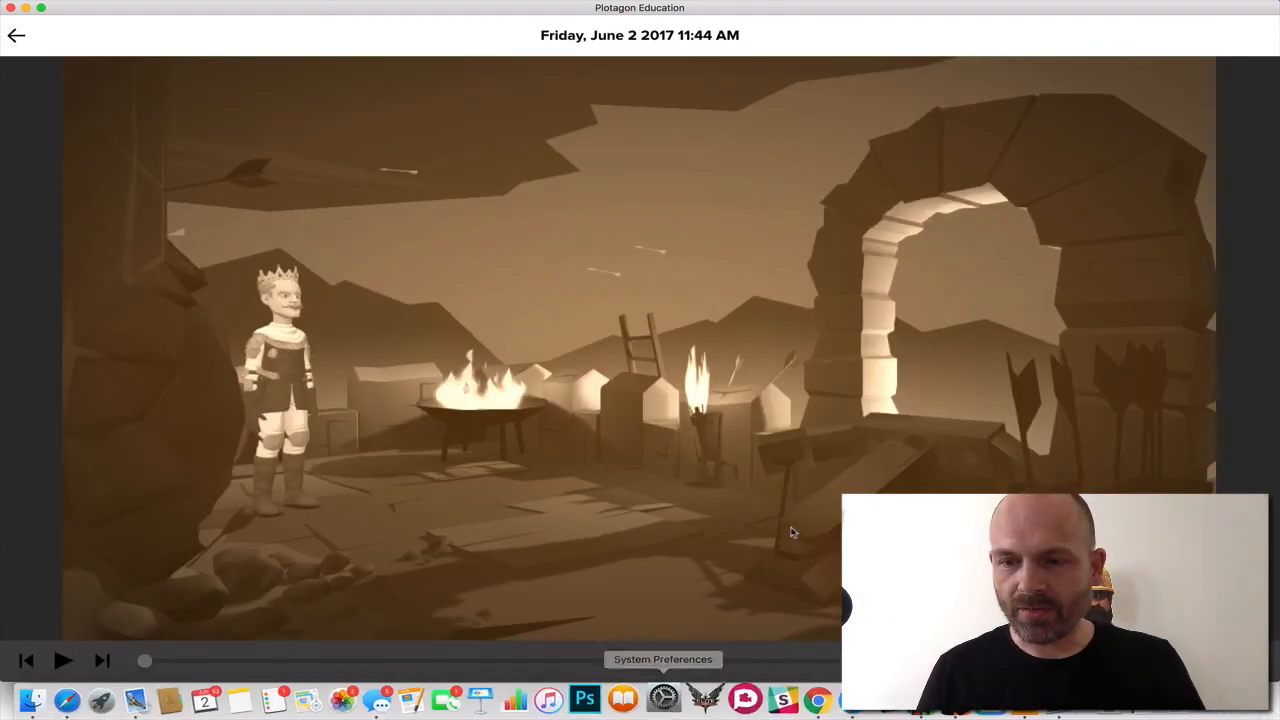
click(1256, 660)
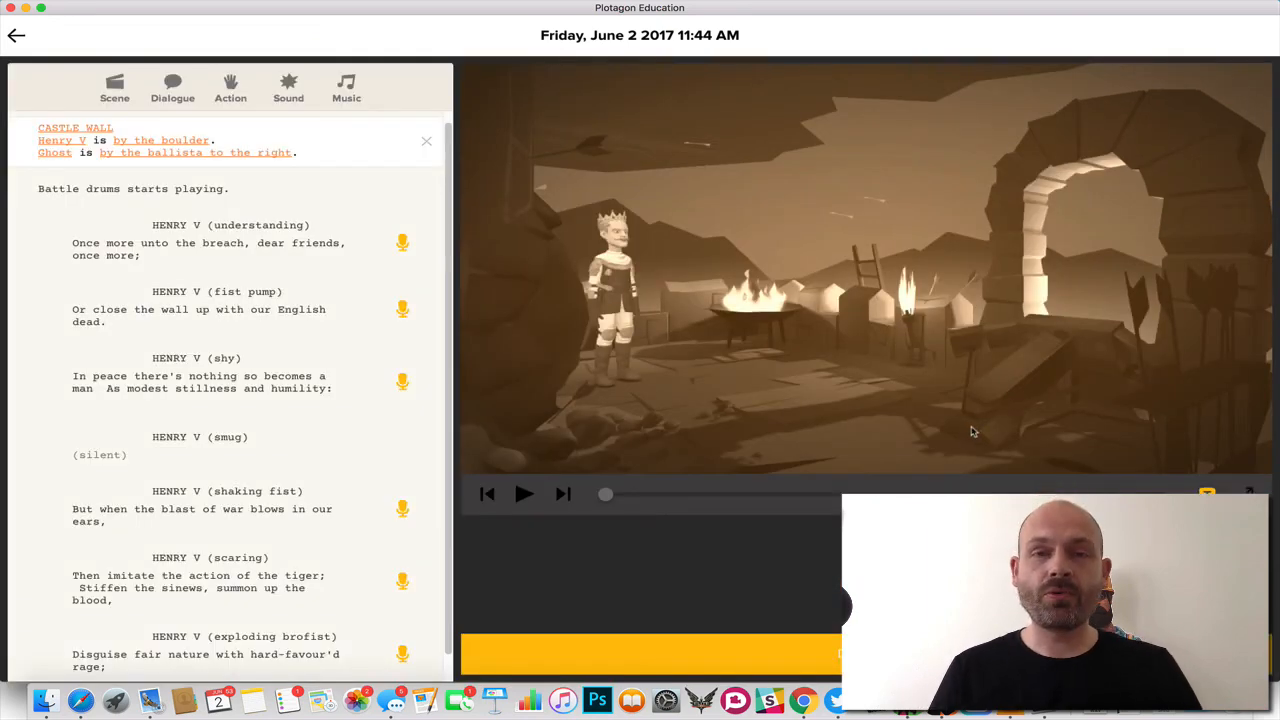